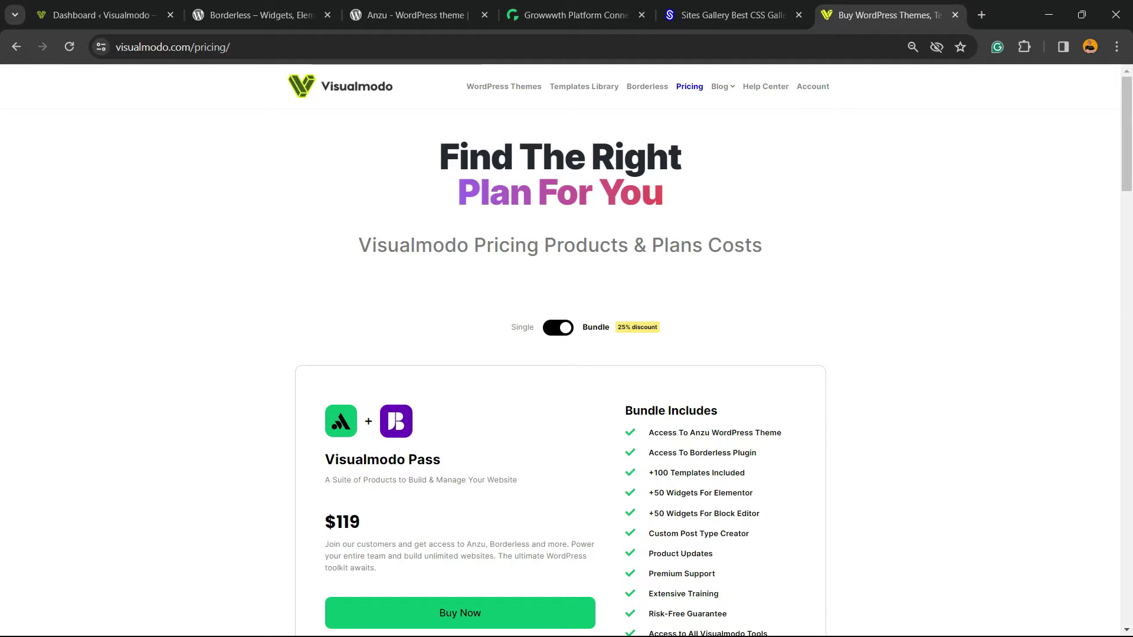
# - Compare the Single and Bundle plans on the Visualmodo pricing page by switching repeatedly between the two views
pyautogui.click(558, 327)
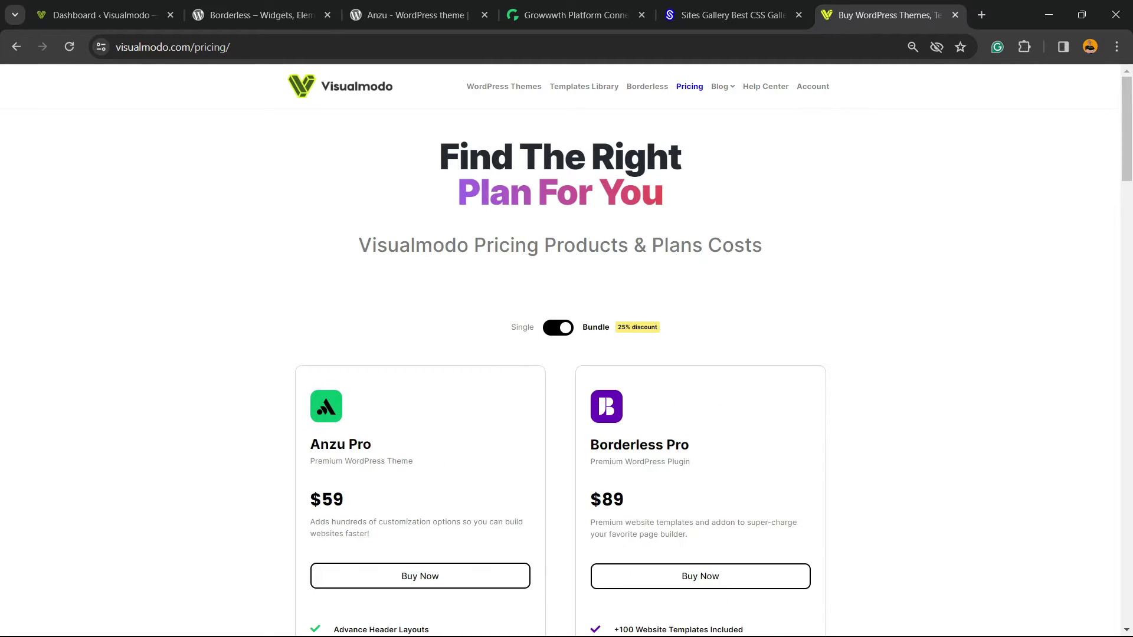
pyautogui.click(557, 327)
pyautogui.click(558, 327)
pyautogui.click(557, 328)
pyautogui.click(558, 327)
pyautogui.click(558, 327)
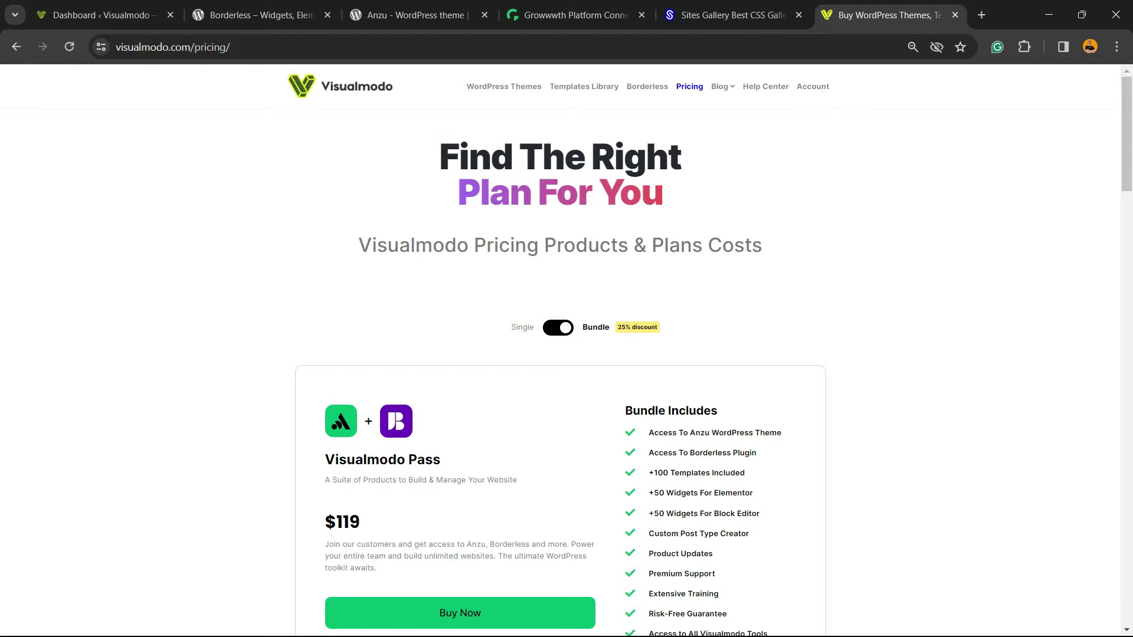
pyautogui.click(558, 327)
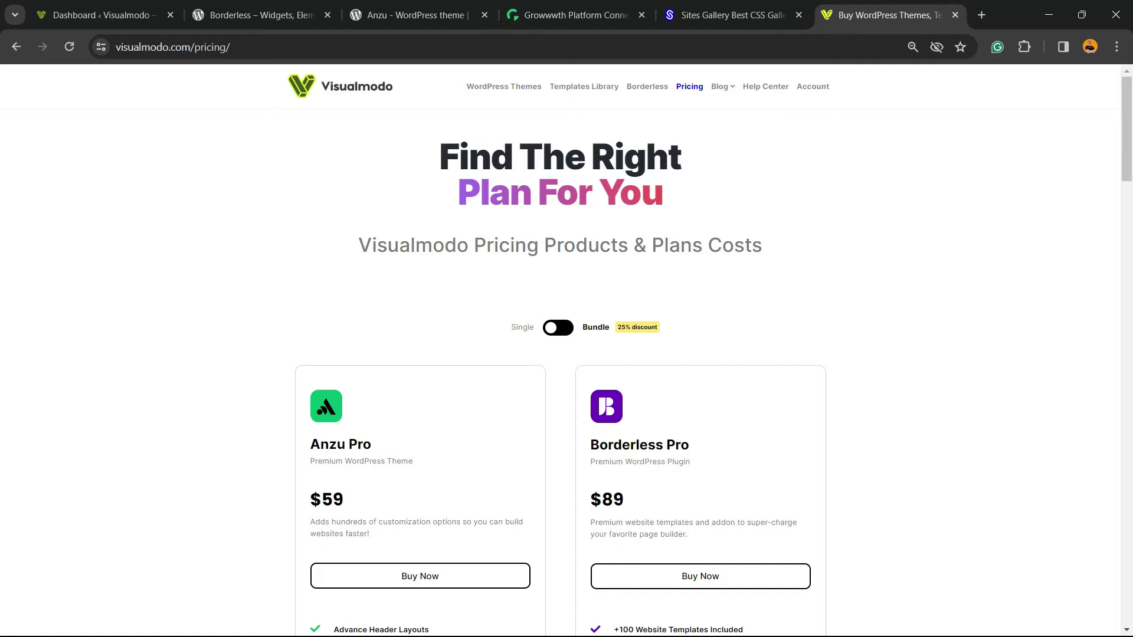
pyautogui.click(558, 328)
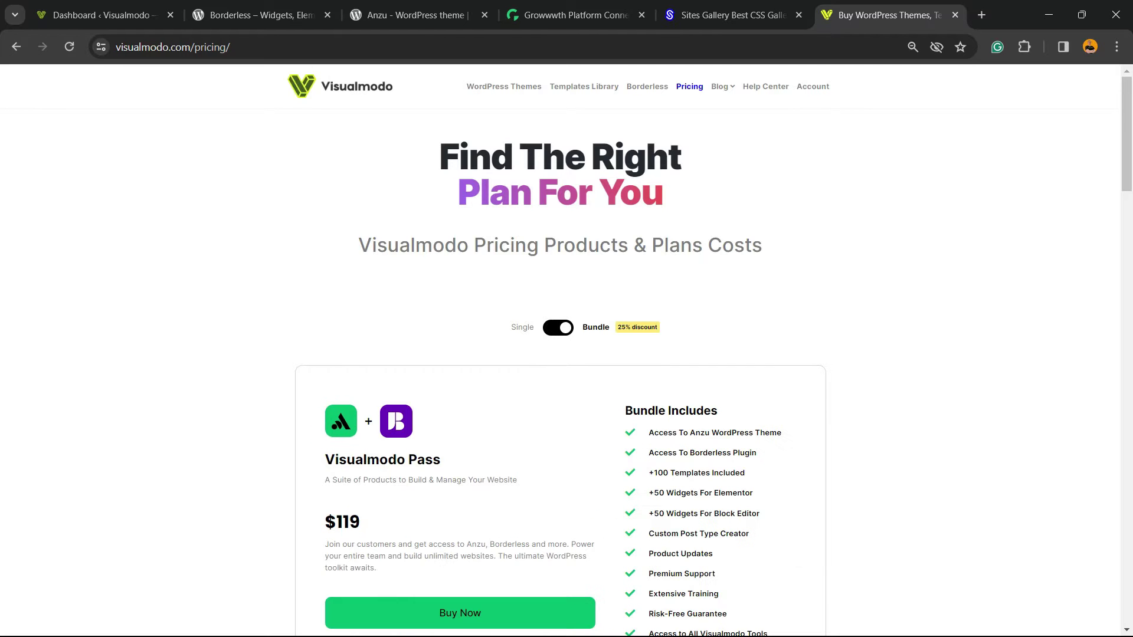
pyautogui.scroll(-3, 561, 354)
pyautogui.scroll(3, 560, 354)
pyautogui.click(558, 327)
pyautogui.click(558, 328)
pyautogui.click(557, 327)
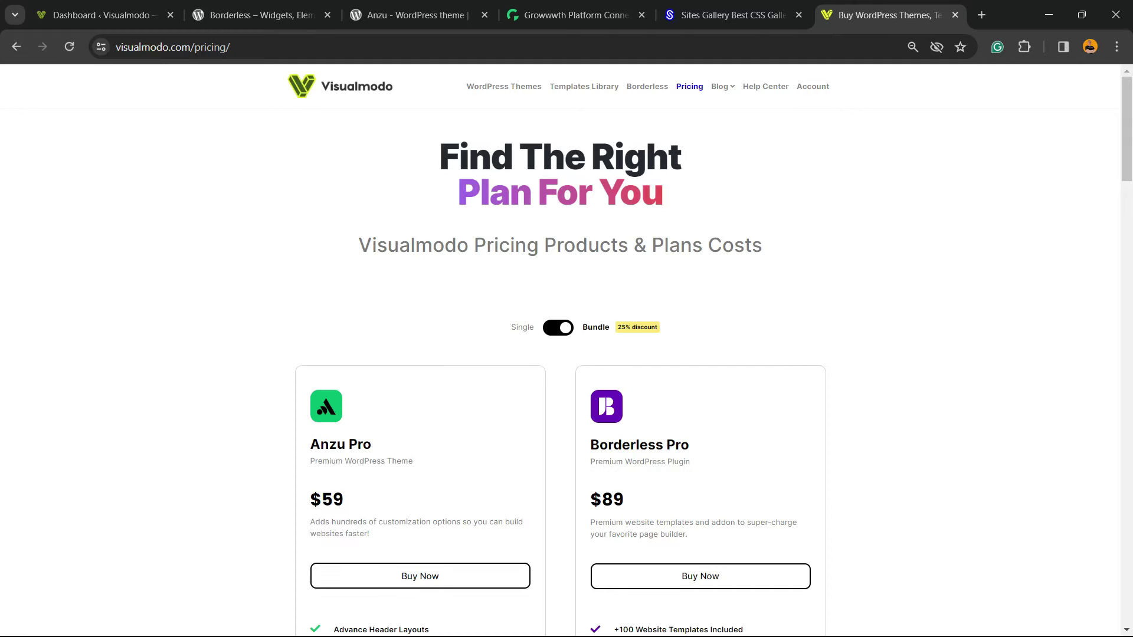
pyautogui.click(557, 327)
pyautogui.click(558, 328)
pyautogui.click(558, 327)
pyautogui.click(558, 327)
pyautogui.click(558, 327)
pyautogui.click(558, 328)
pyautogui.click(558, 327)
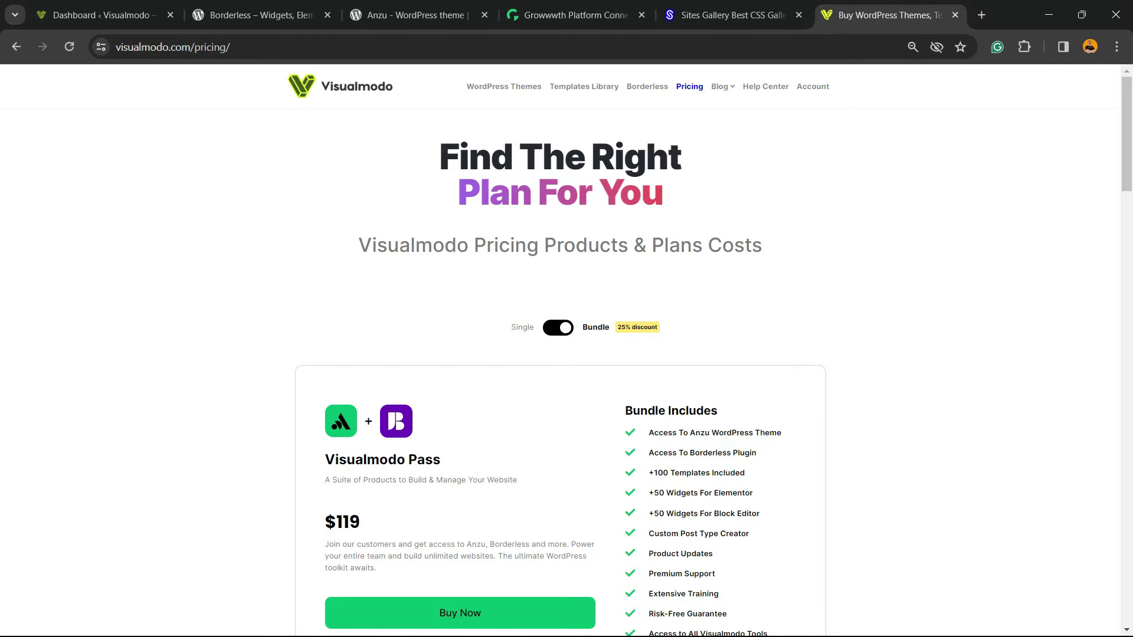
pyautogui.click(557, 327)
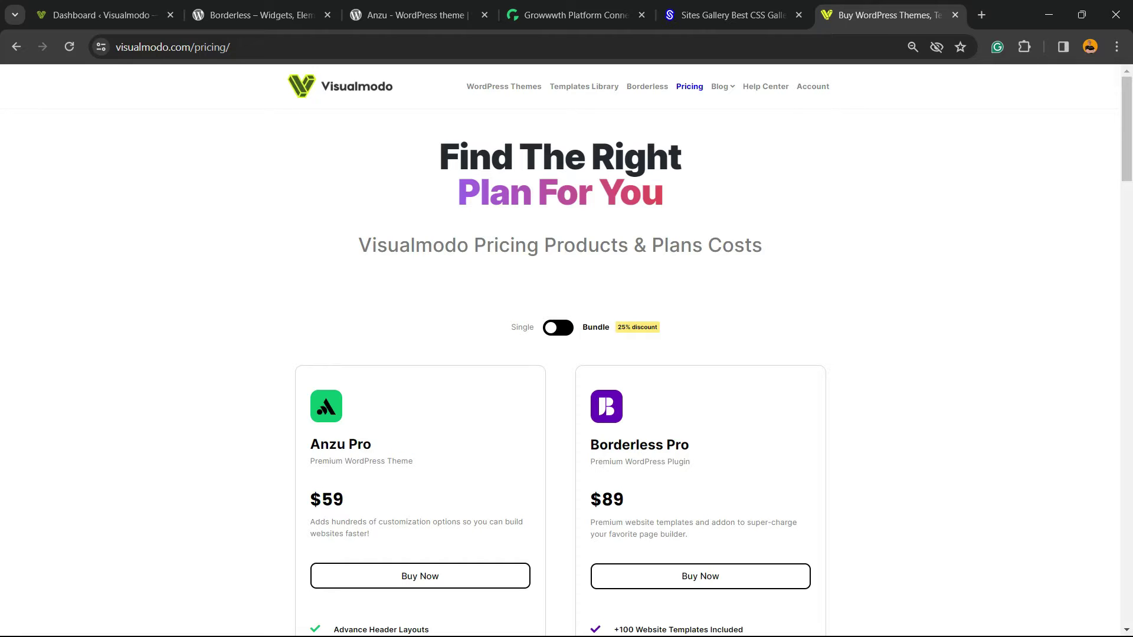
pyautogui.click(558, 328)
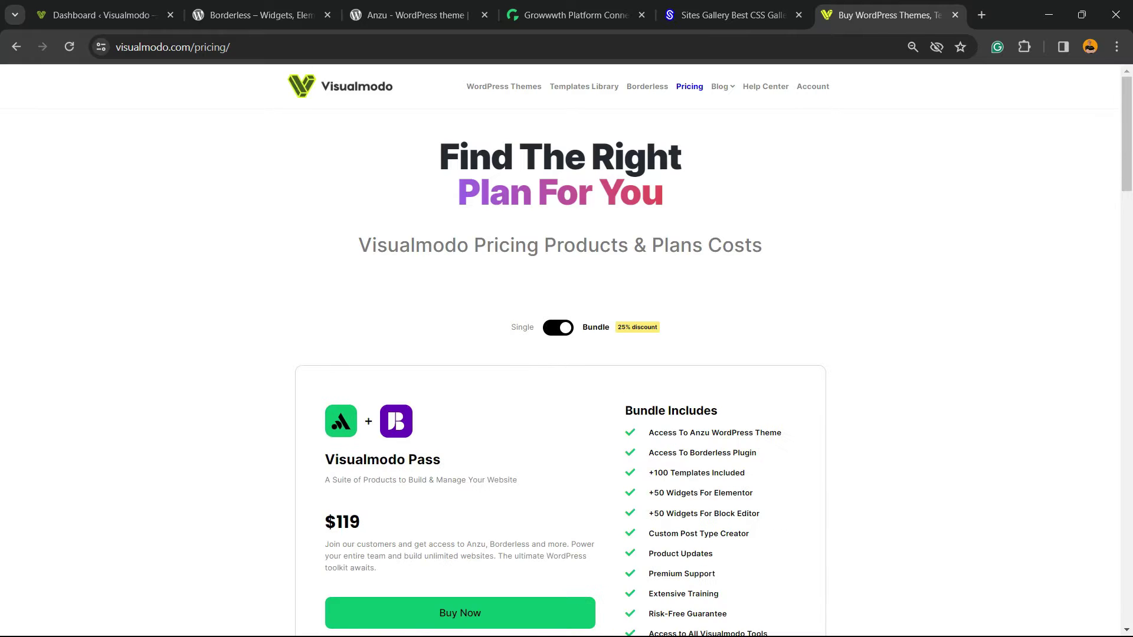
pyautogui.click(557, 327)
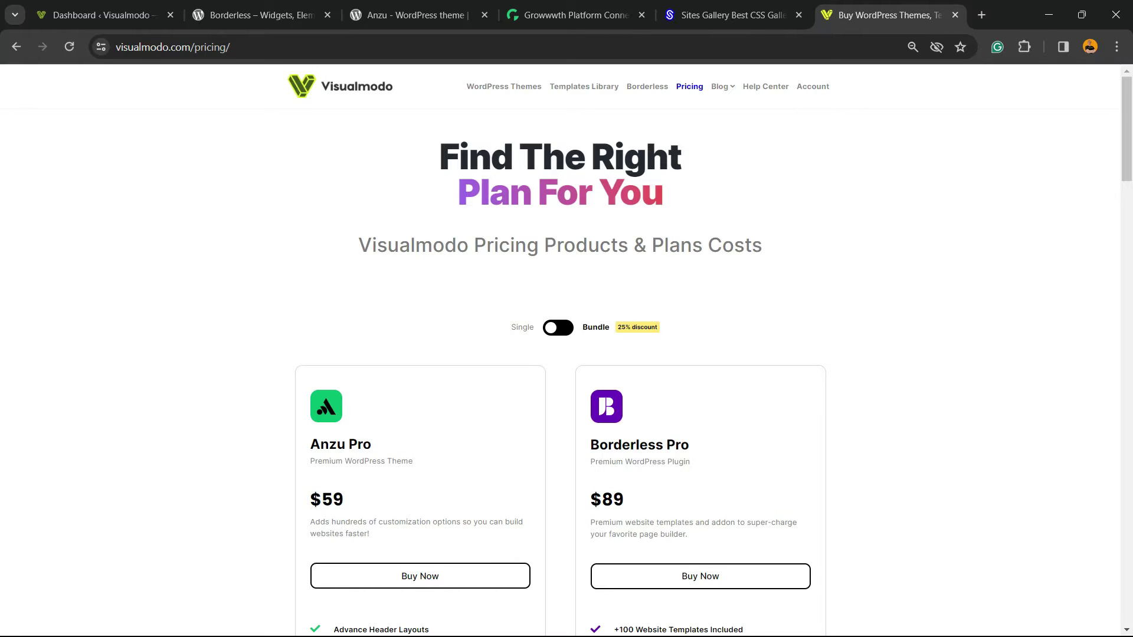
pyautogui.click(558, 327)
pyautogui.click(557, 327)
pyautogui.click(557, 327)
pyautogui.click(558, 327)
pyautogui.click(557, 328)
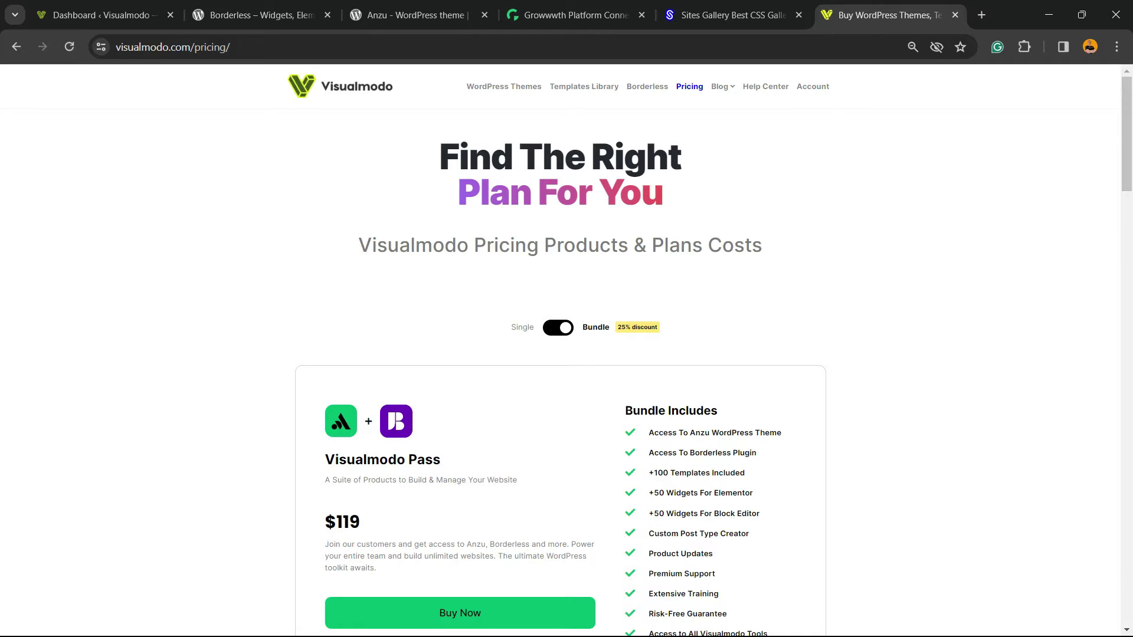
# - Go to the WordPress dashboard and look through the WPBakery Page Builder general settings
pyautogui.click(103, 15)
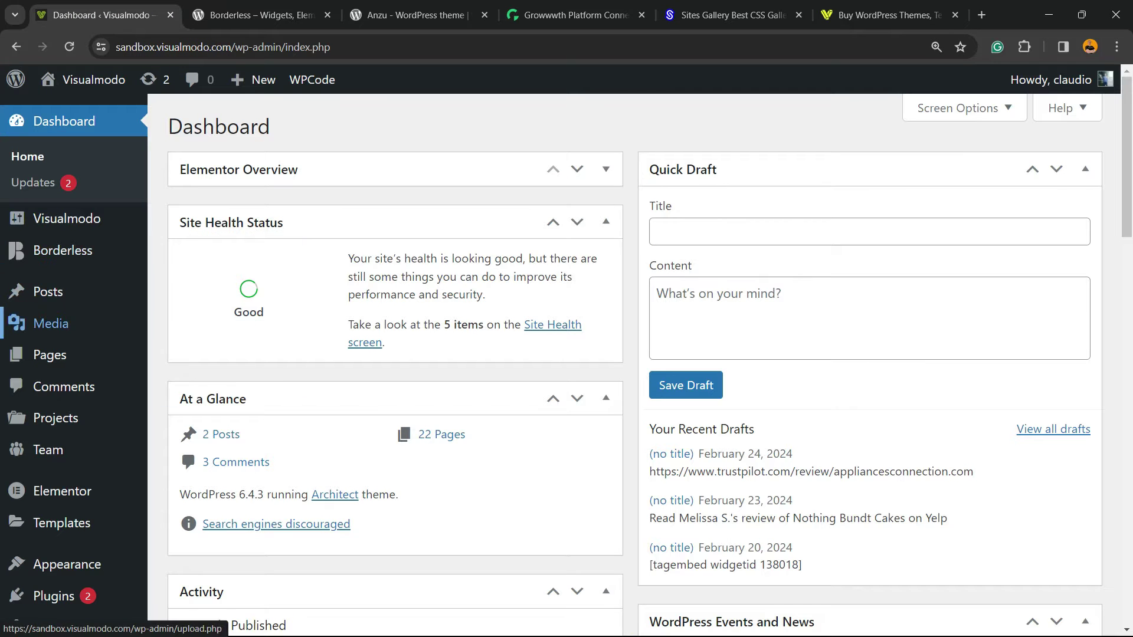
pyautogui.moveTo(53, 354)
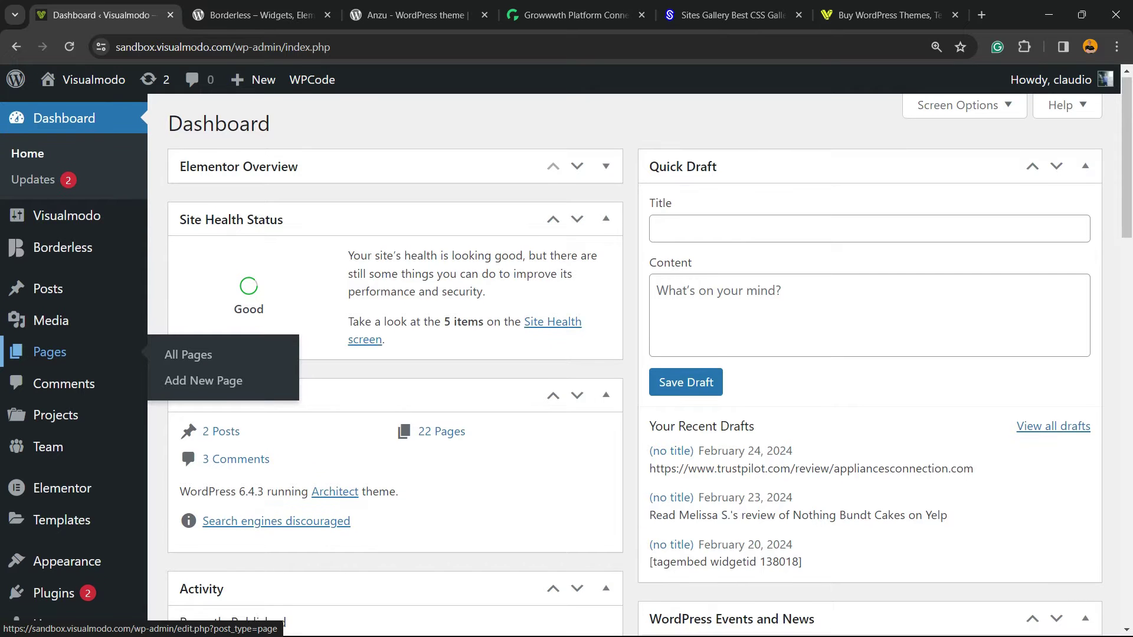
pyautogui.scroll(-3, 53, 355)
pyautogui.moveTo(71, 551)
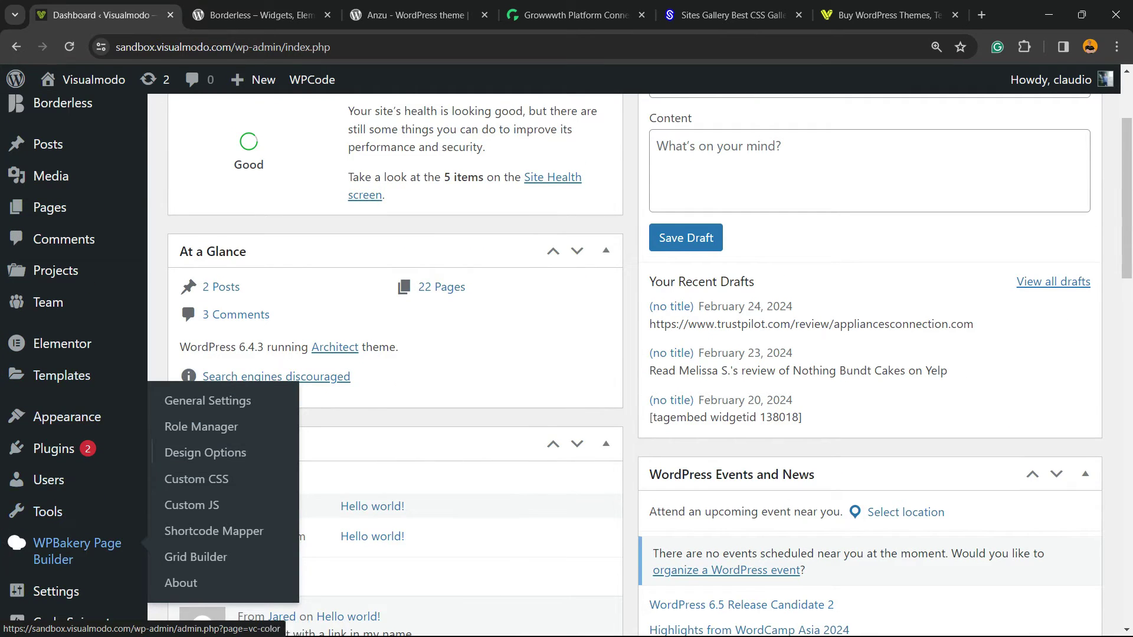
pyautogui.click(206, 400)
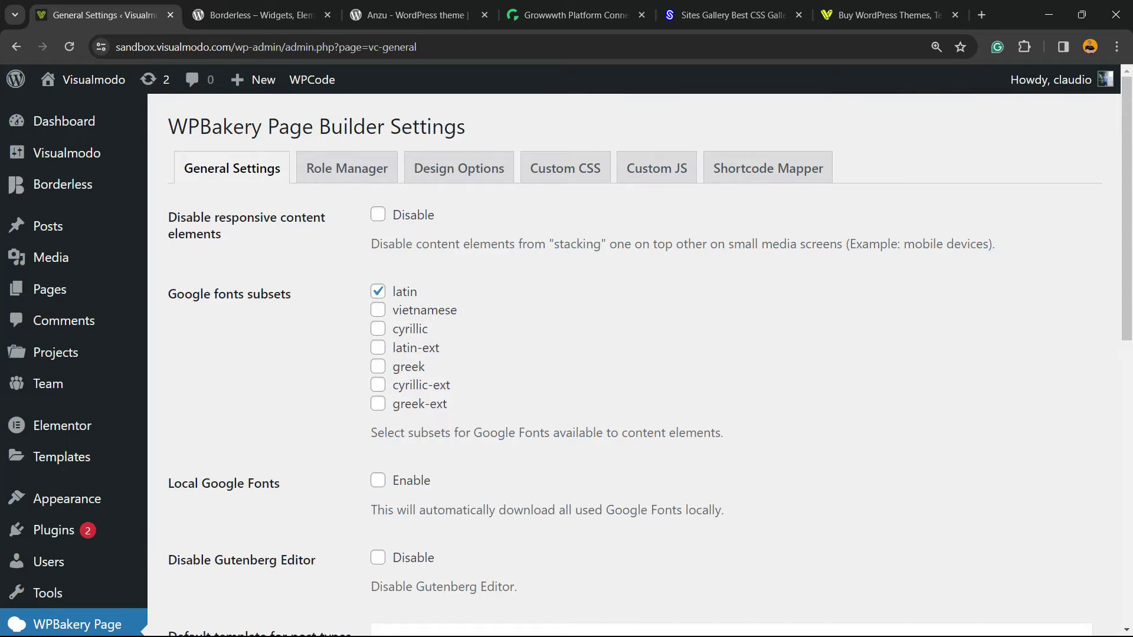
pyautogui.scroll(-2, 634, 365)
pyautogui.scroll(-6, 634, 366)
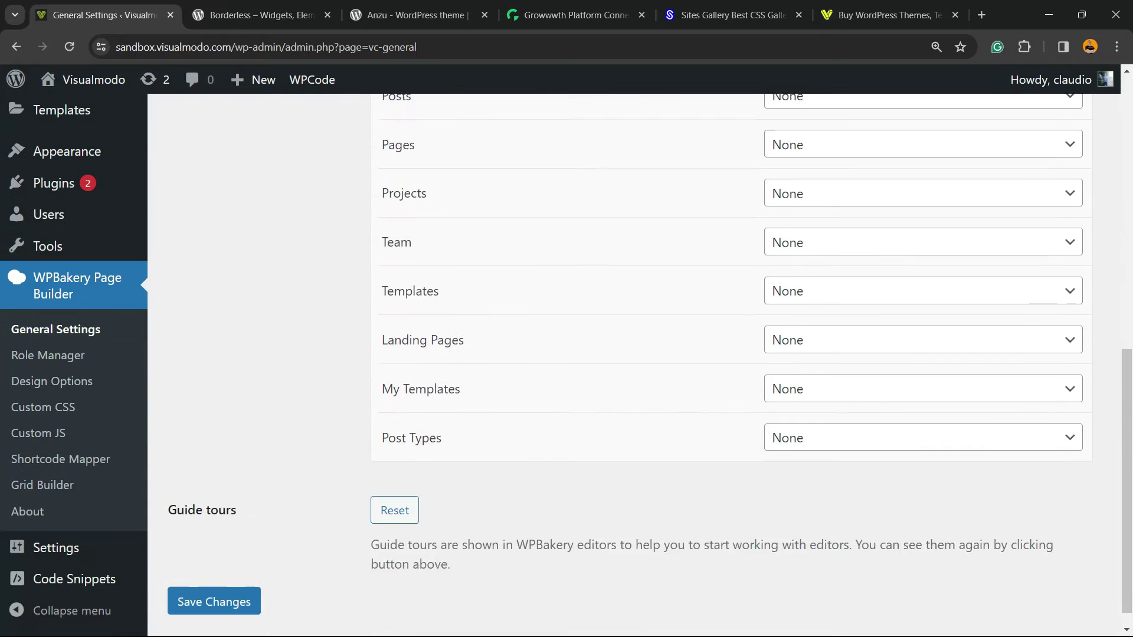
pyautogui.scroll(2, 634, 366)
pyautogui.scroll(8, 634, 366)
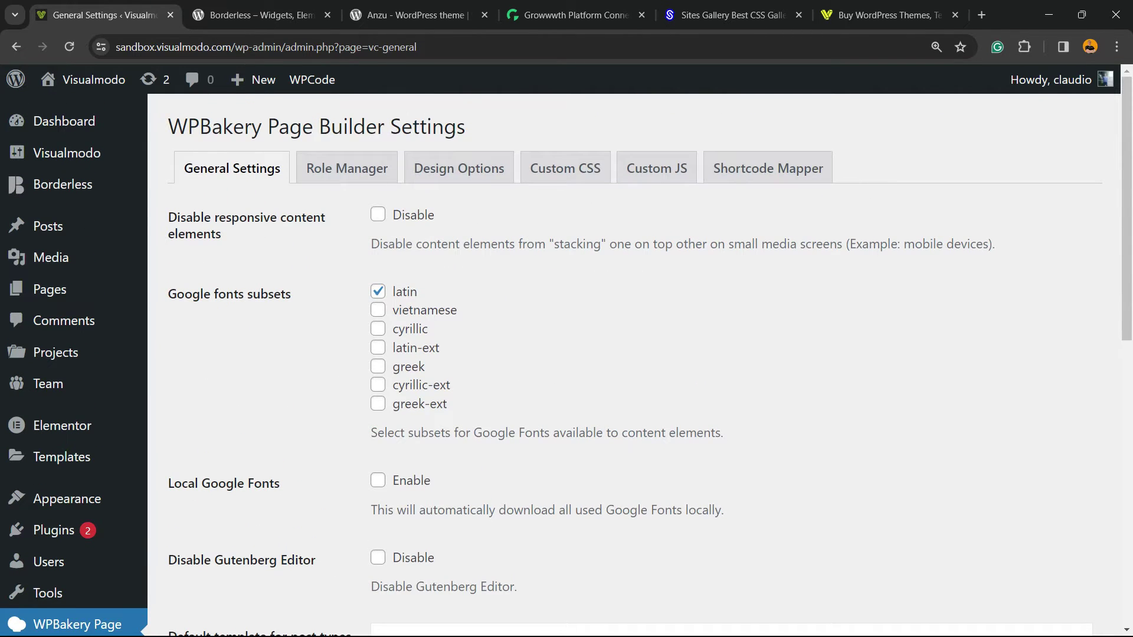
# - Create a new WordPress page and switch it to the WPBakery backend editor
pyautogui.moveTo(49, 289)
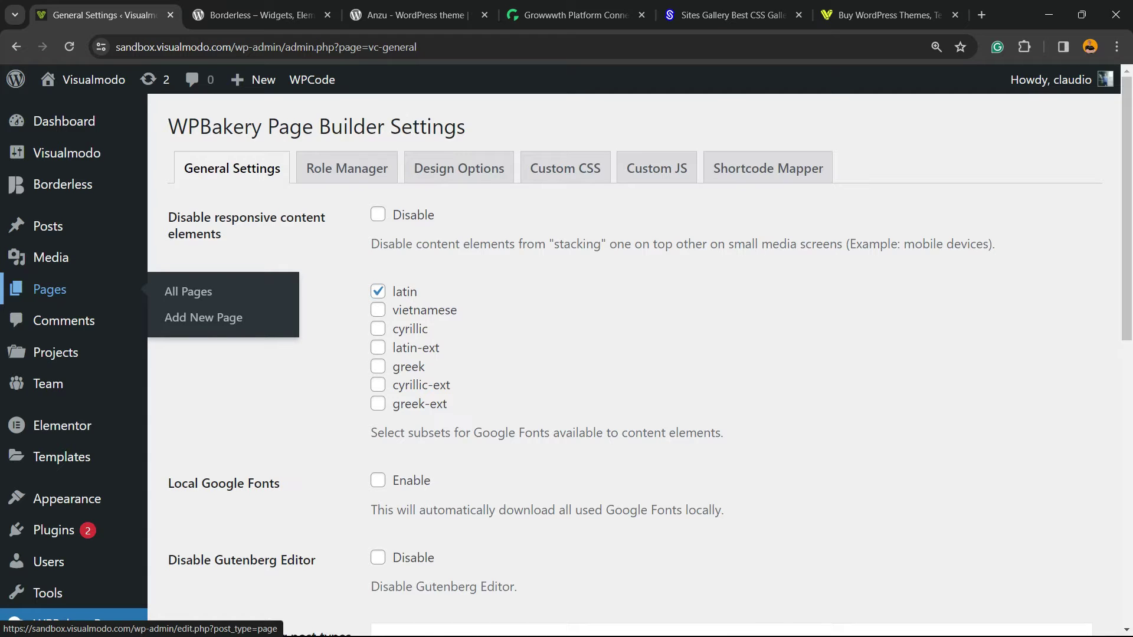
pyautogui.click(213, 314)
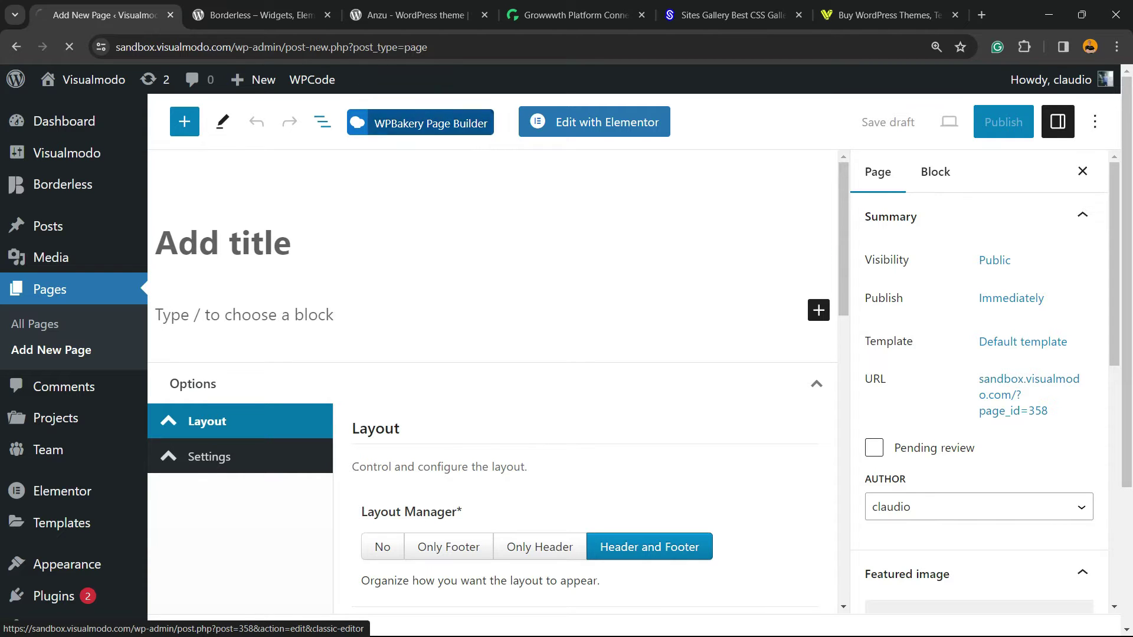
pyautogui.click(425, 122)
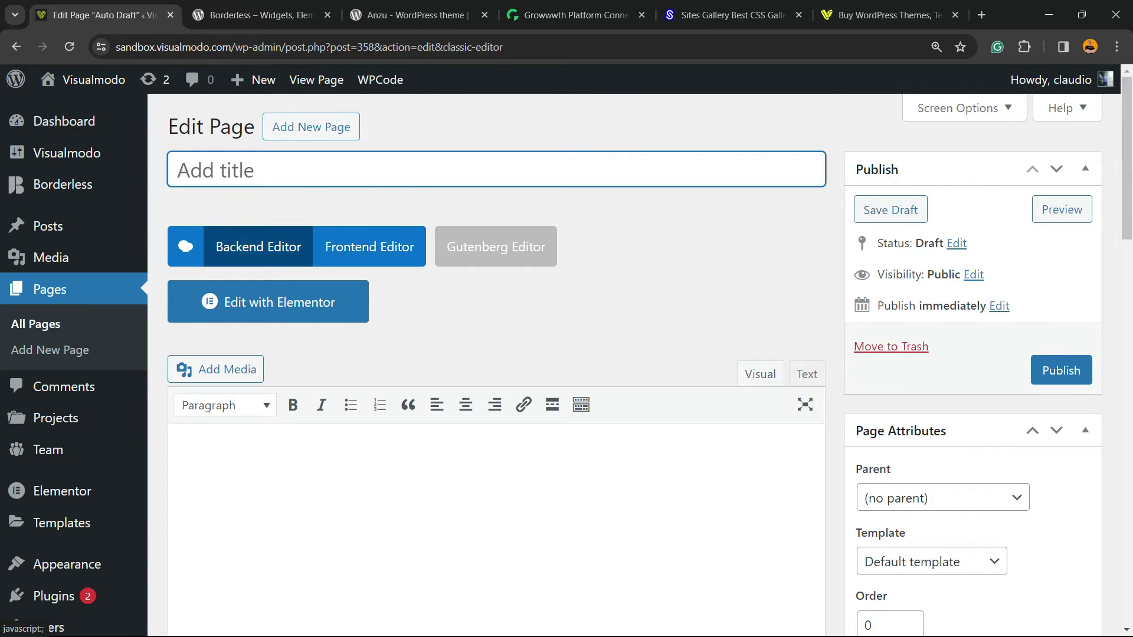
pyautogui.click(258, 247)
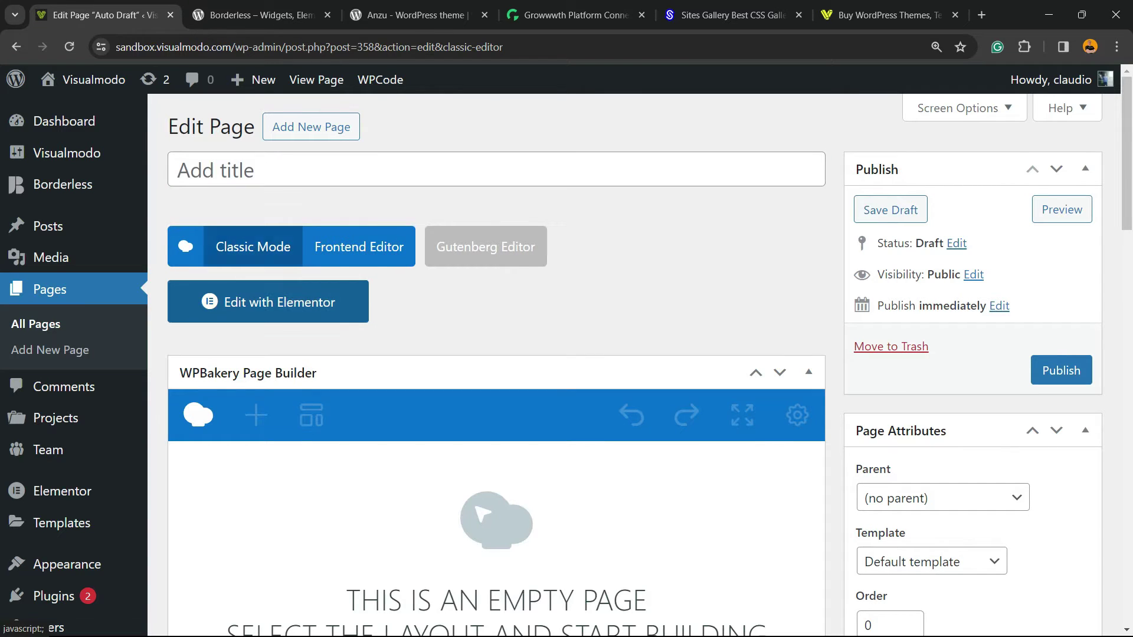
# - Start the empty page's WPBakery layout from the Blank Page option
pyautogui.scroll(-8, 495, 354)
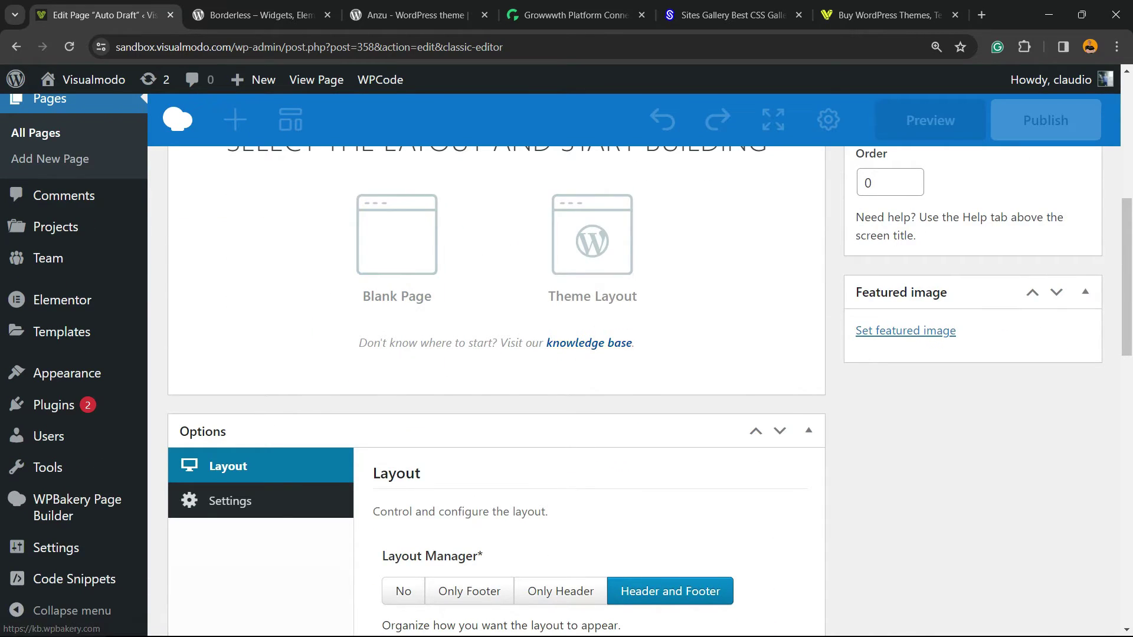
pyautogui.scroll(6, 591, 236)
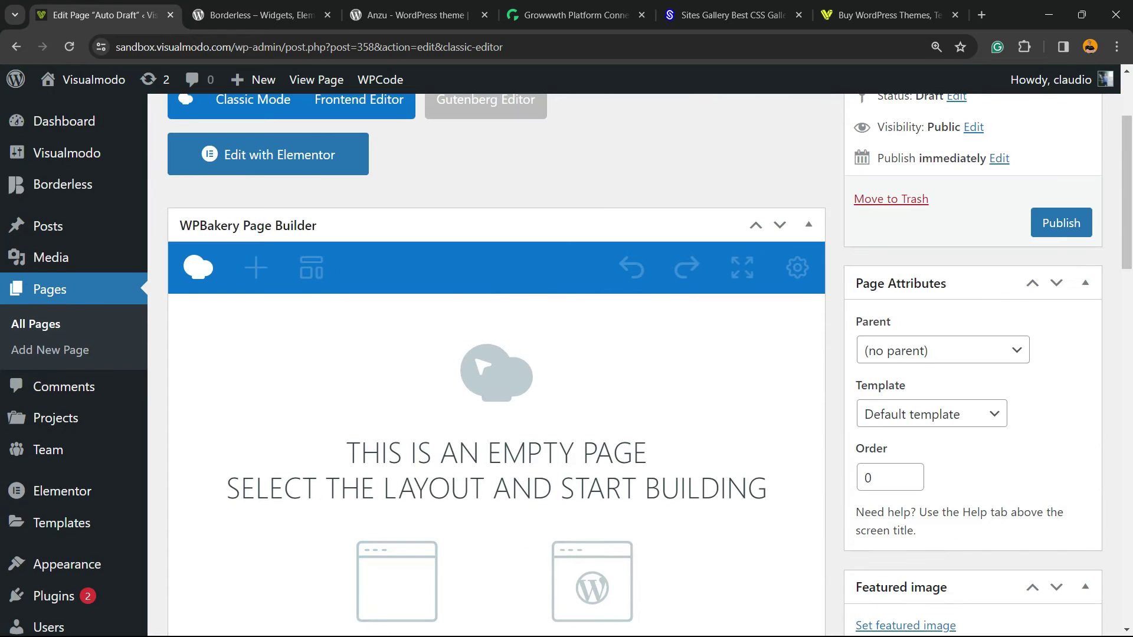
pyautogui.scroll(-3, 397, 378)
pyautogui.click(397, 380)
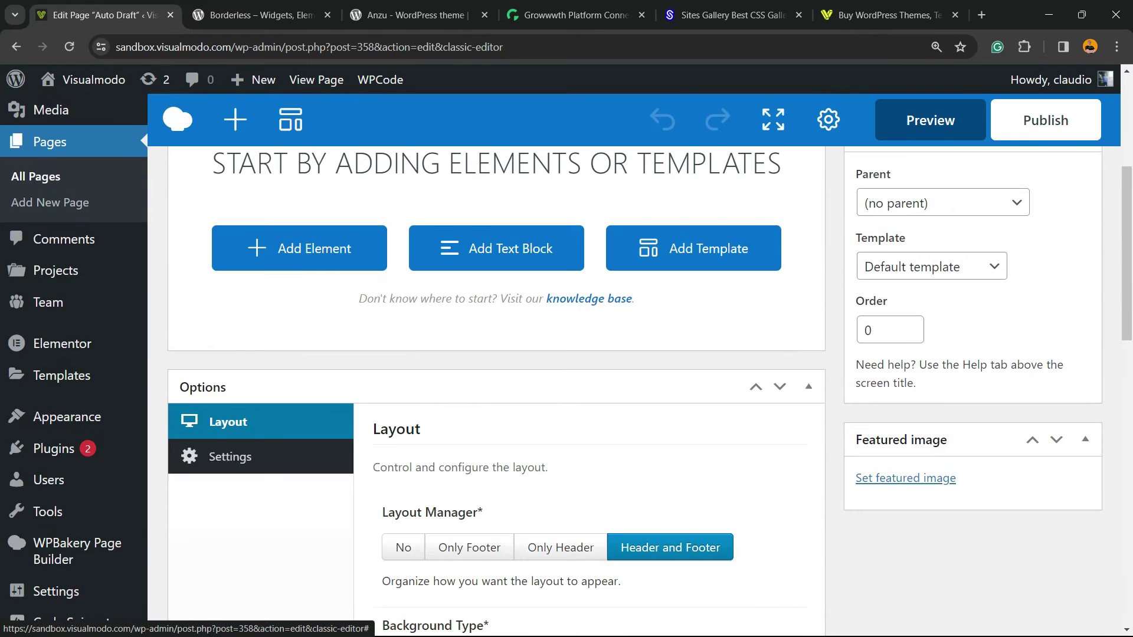
# - Add a Toggle Container from the Content elements to the blank page
pyautogui.scroll(1, 397, 377)
pyautogui.scroll(2, 295, 453)
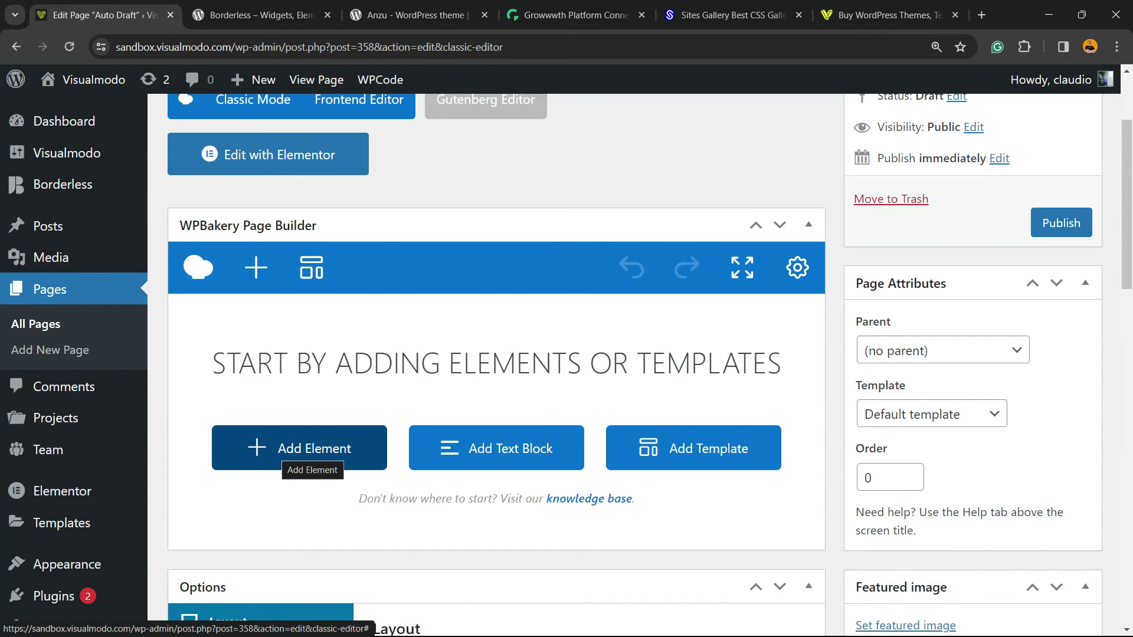
pyautogui.click(275, 449)
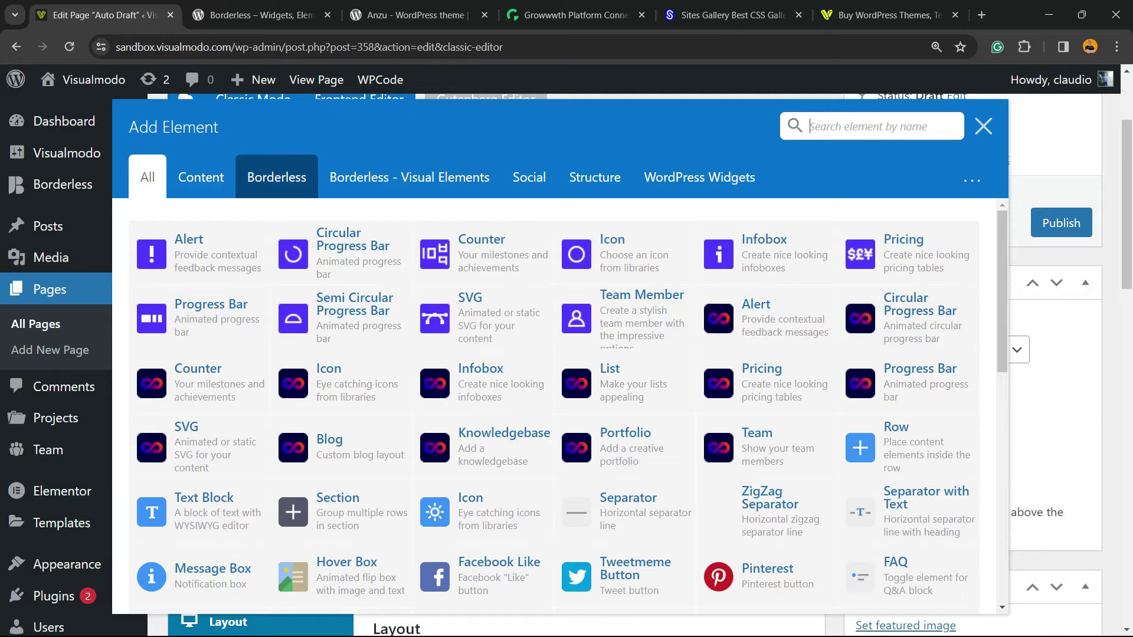
pyautogui.click(203, 183)
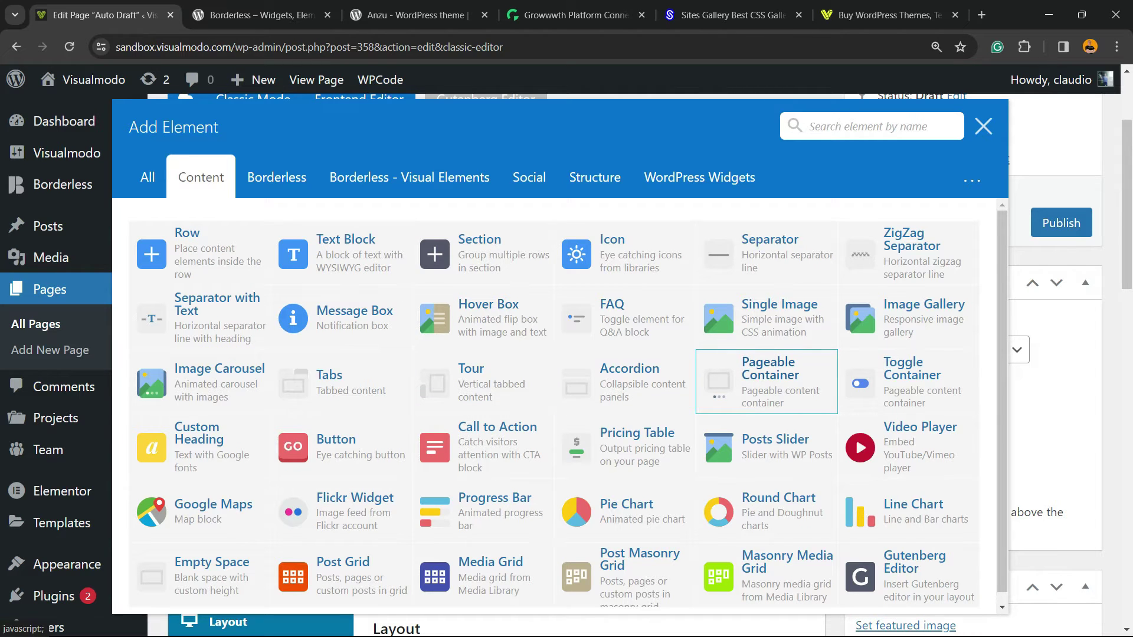
pyautogui.scroll(-1, 766, 380)
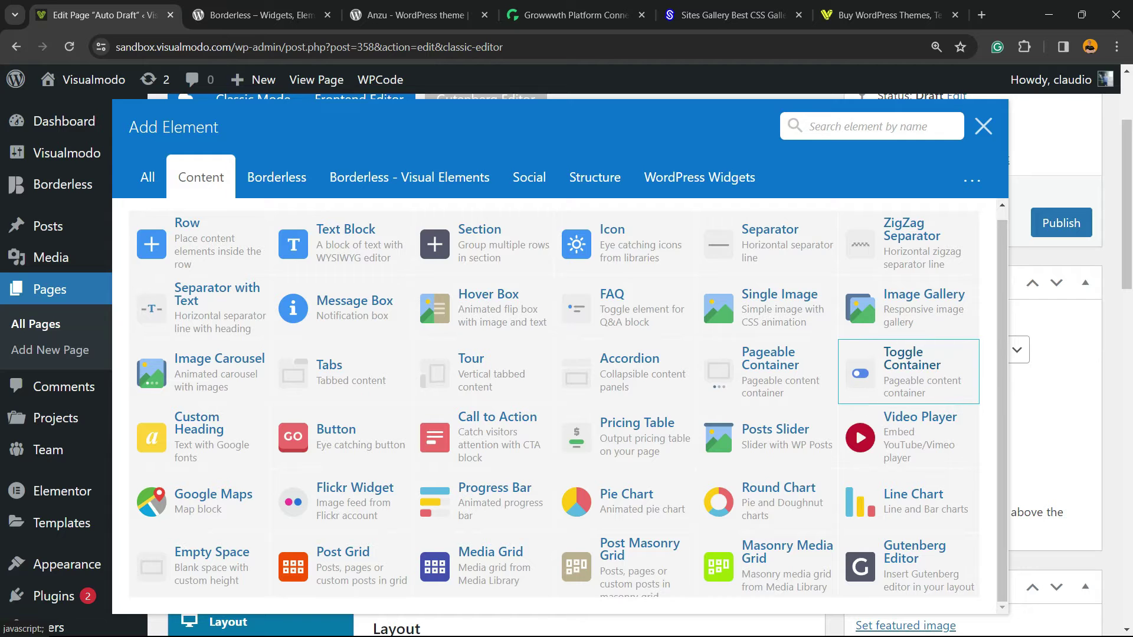
pyautogui.click(906, 359)
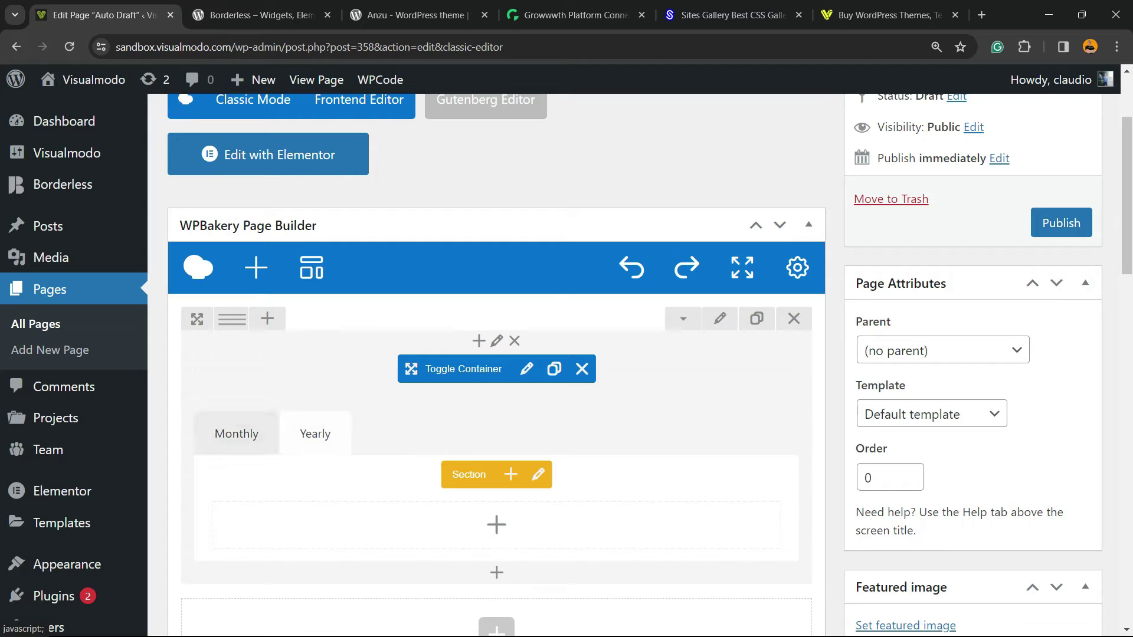
# - Insert a Text Block element into the Yearly section of the Toggle Container
pyautogui.click(314, 433)
pyautogui.scroll(-3, 495, 366)
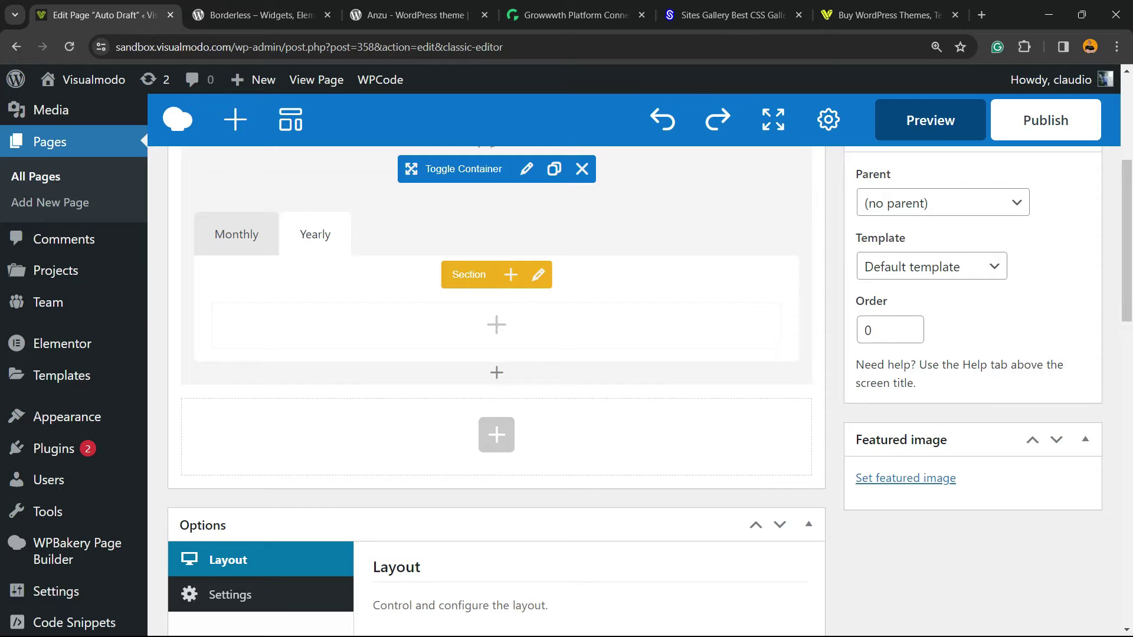
pyautogui.click(496, 325)
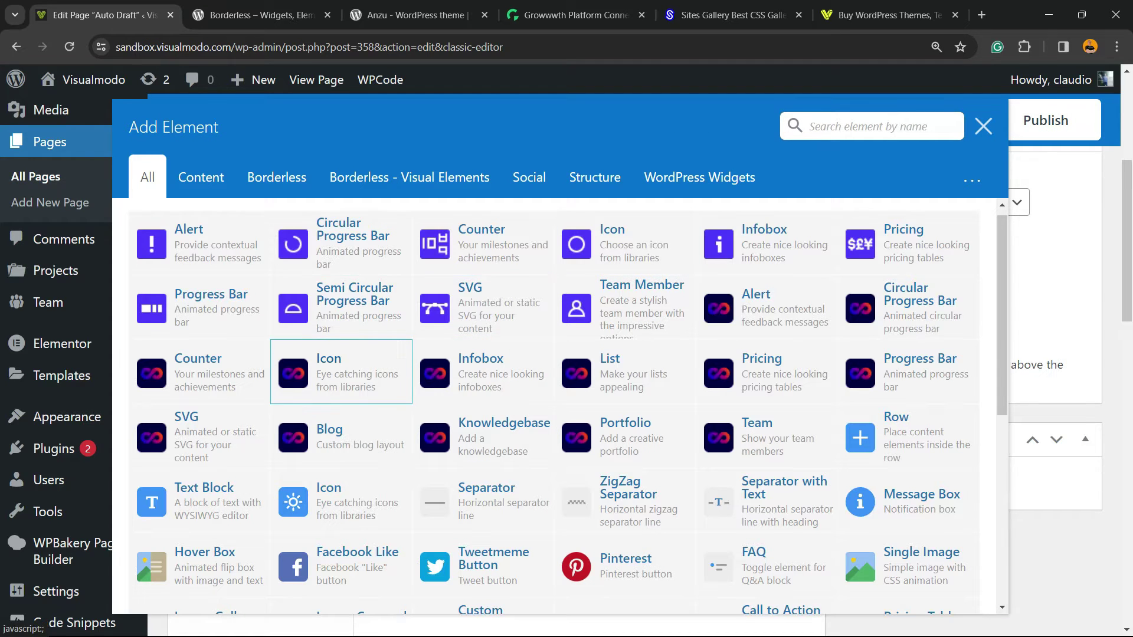
pyautogui.click(195, 495)
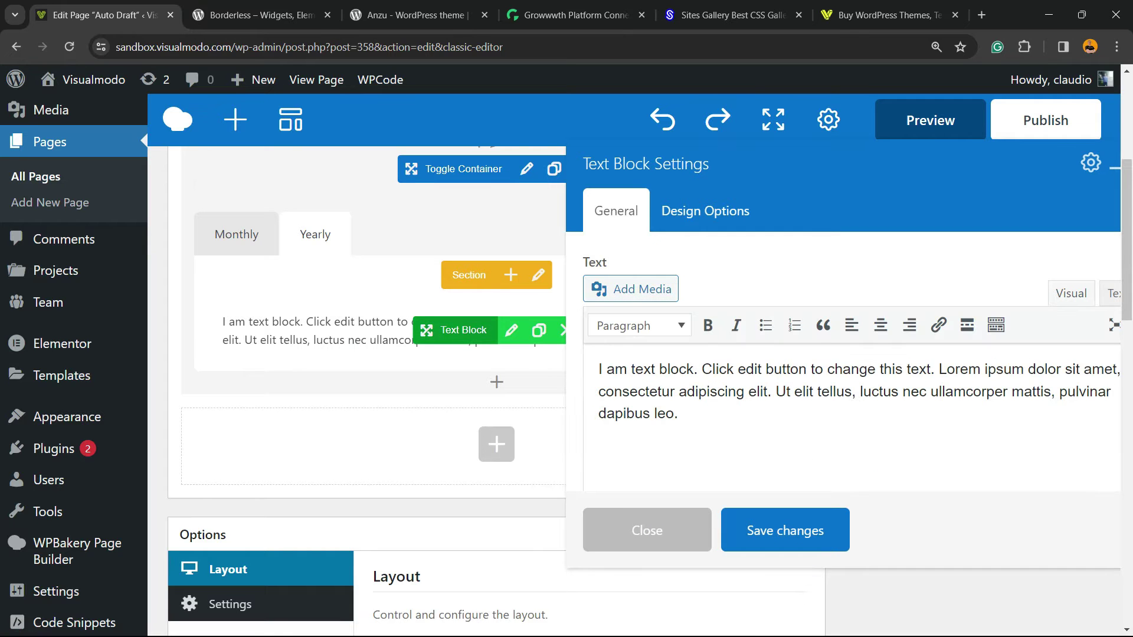
# - Copy the sentence "I am text block." and repeat it on separate lines below the Yearly text block's paragraph
pyautogui.tripleClick(698, 391)
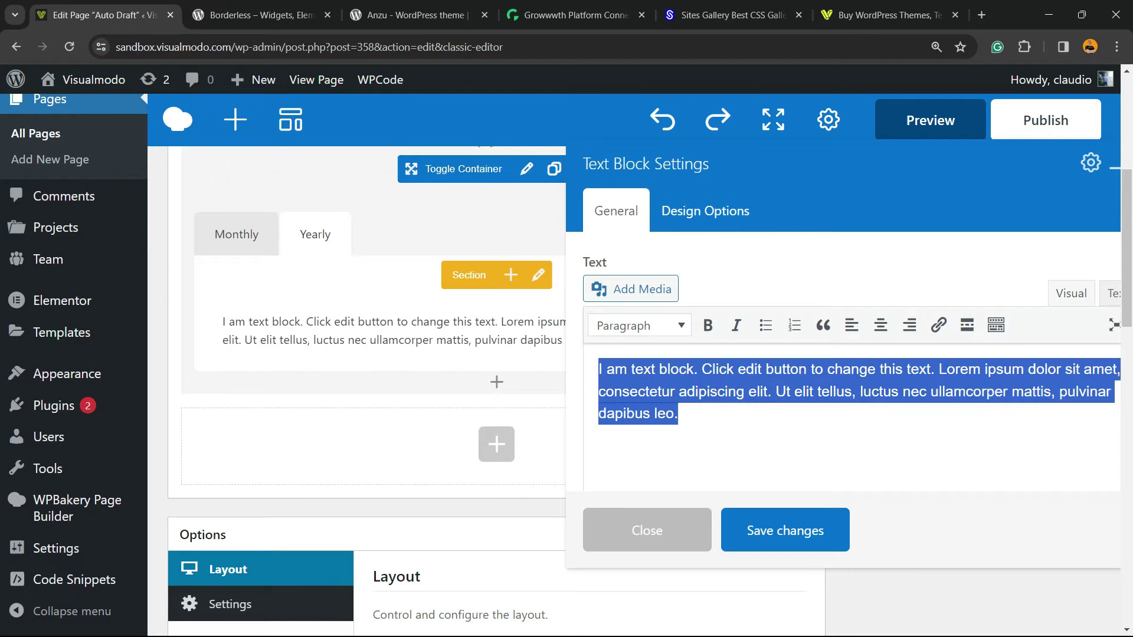
pyautogui.click(697, 391)
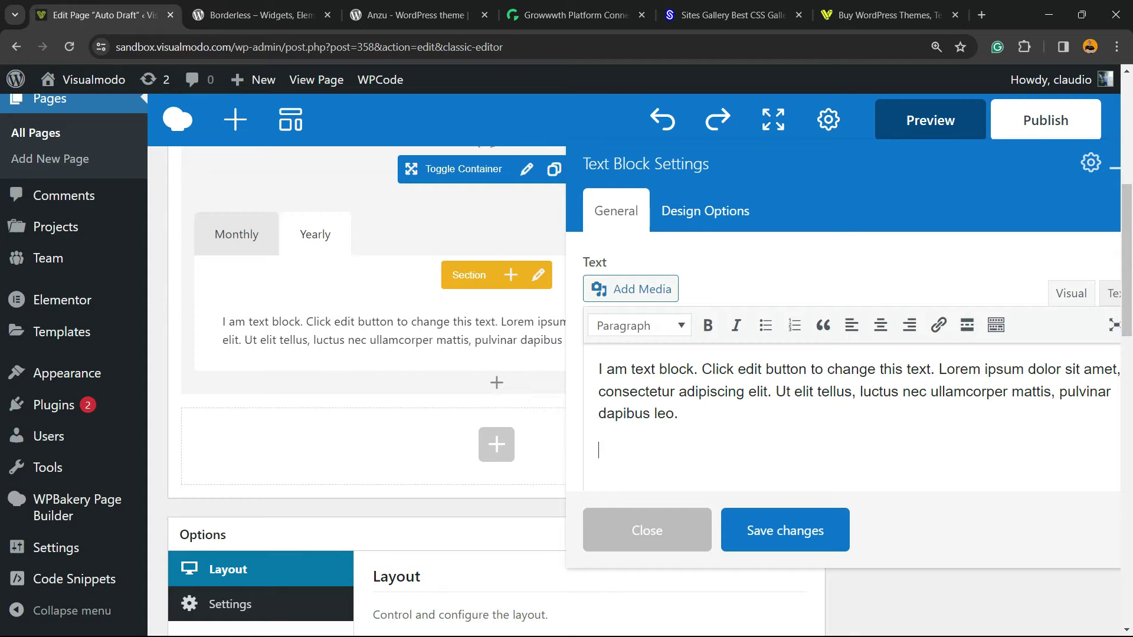
pyautogui.moveTo(701, 369); pyautogui.dragTo(598, 369)
pyautogui.hotkey('ctrl', 'c')
pyautogui.click(599, 450)
pyautogui.hotkey('ctrl', 'v')
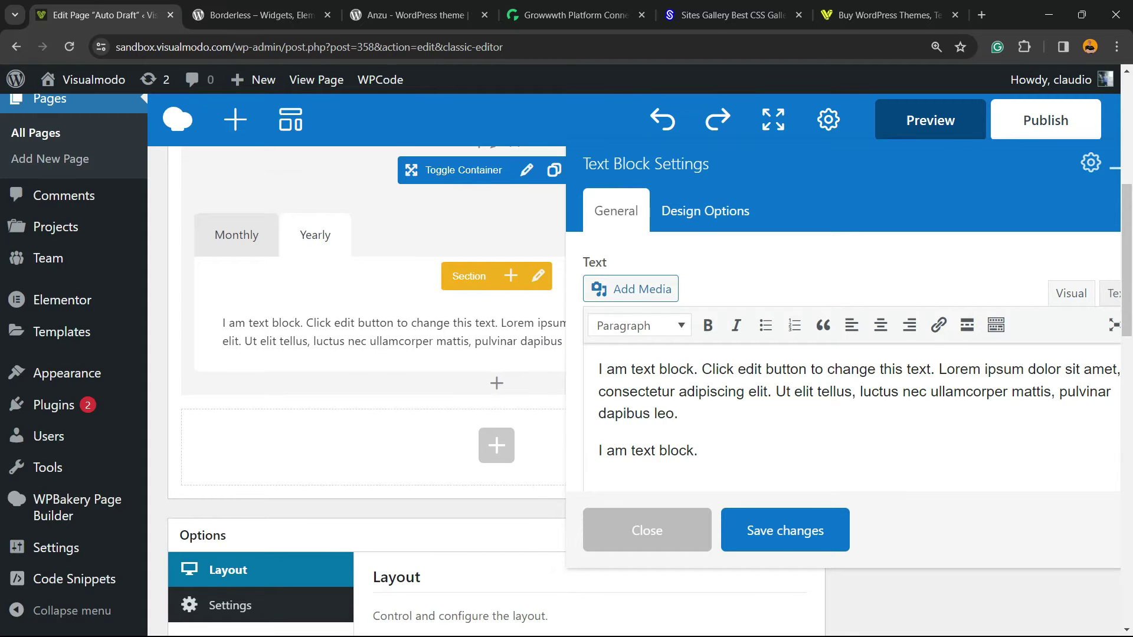
pyautogui.press('Return')
pyautogui.hotkey('ctrl', 'v')
pyautogui.press('Return')
pyautogui.hotkey('ctrl', 'v')
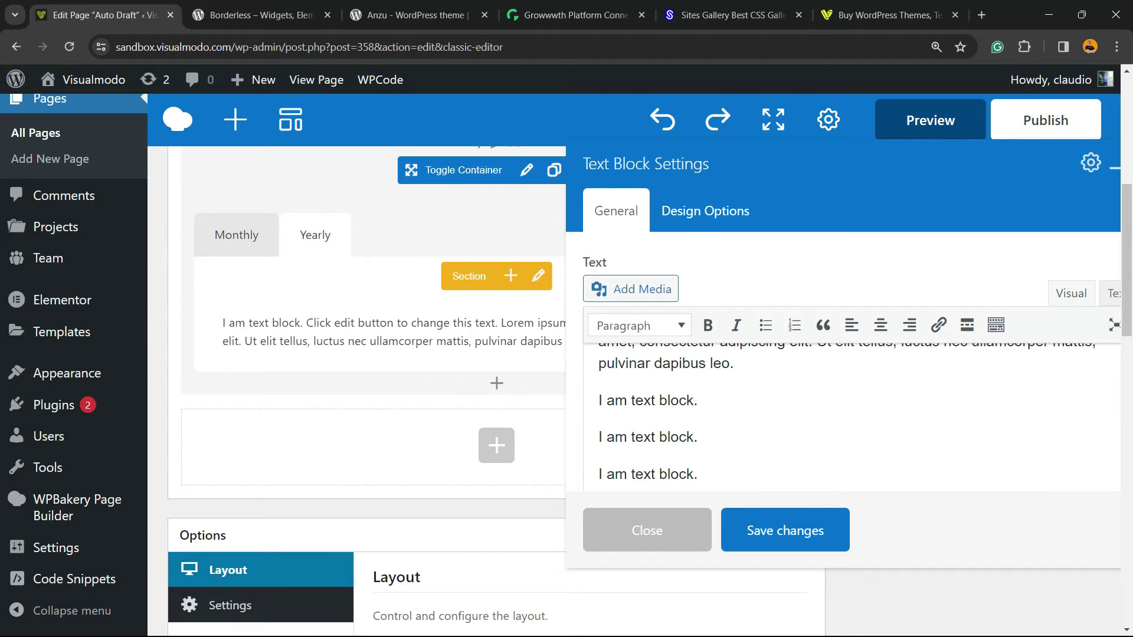
pyautogui.hotkey('shift', 'Home')
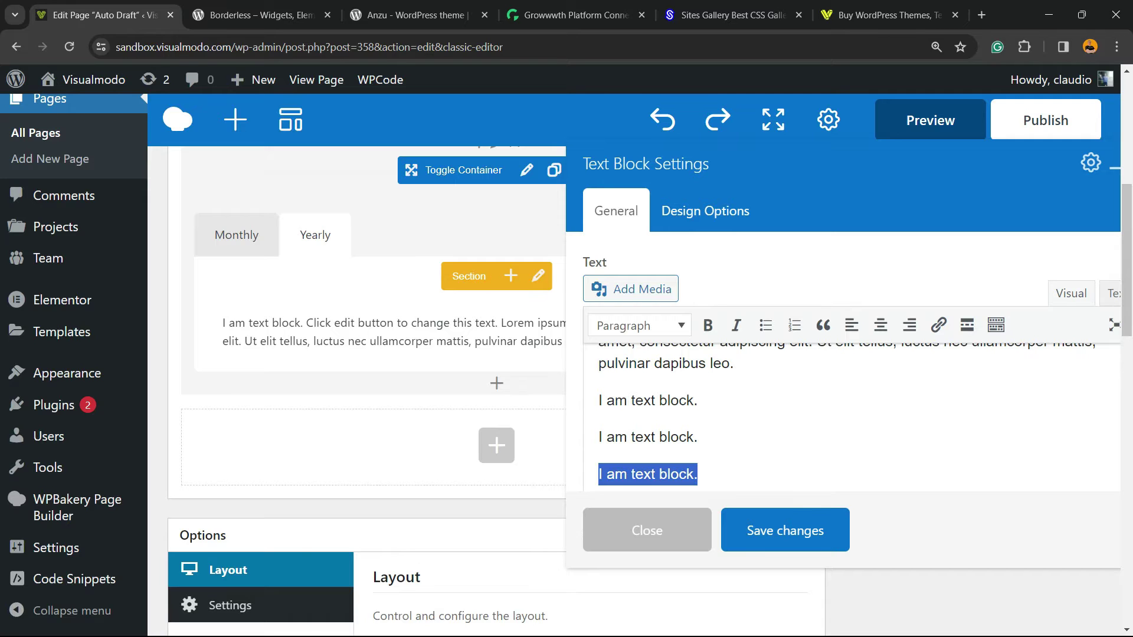
pyautogui.click(697, 474)
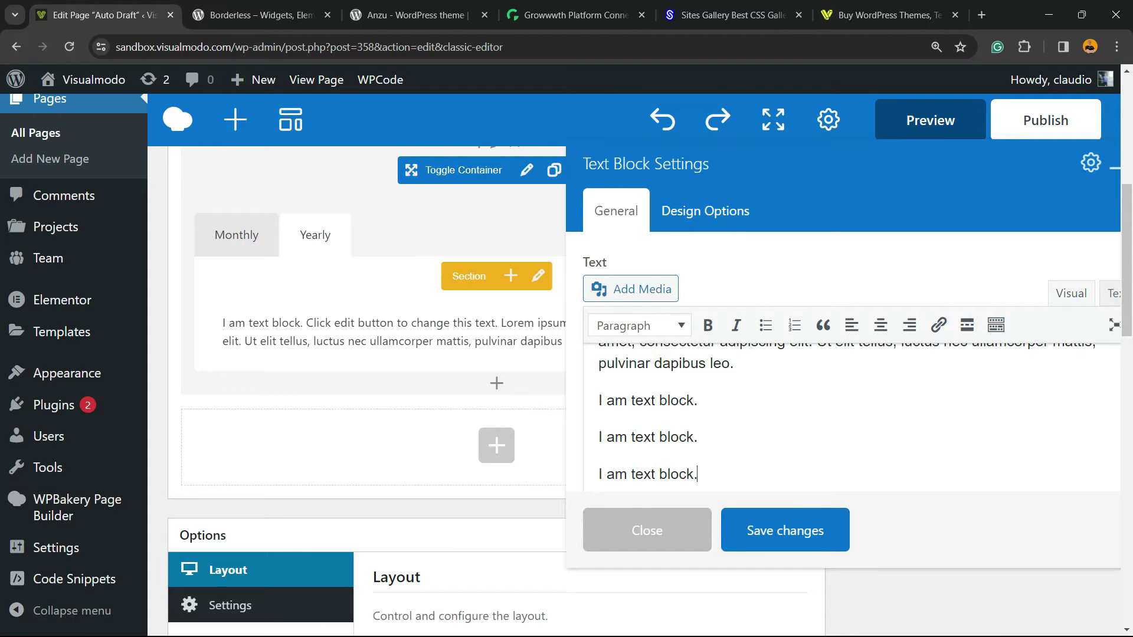
# - Format the repeated "I am text block." lines as a bulleted list and save the Yearly text block
pyautogui.scroll(-1, 698, 417)
pyautogui.moveTo(697, 463); pyautogui.dragTo(694, 389)
pyautogui.scroll(1, 850, 413)
pyautogui.hotkey('ctrl', 'shift', 'Left')
pyautogui.hotkey('ctrl', 'shift', 'Left')
pyautogui.hotkey('ctrl', 'shift', 'Left')
pyautogui.hotkey('ctrl', 'shift', 'Left')
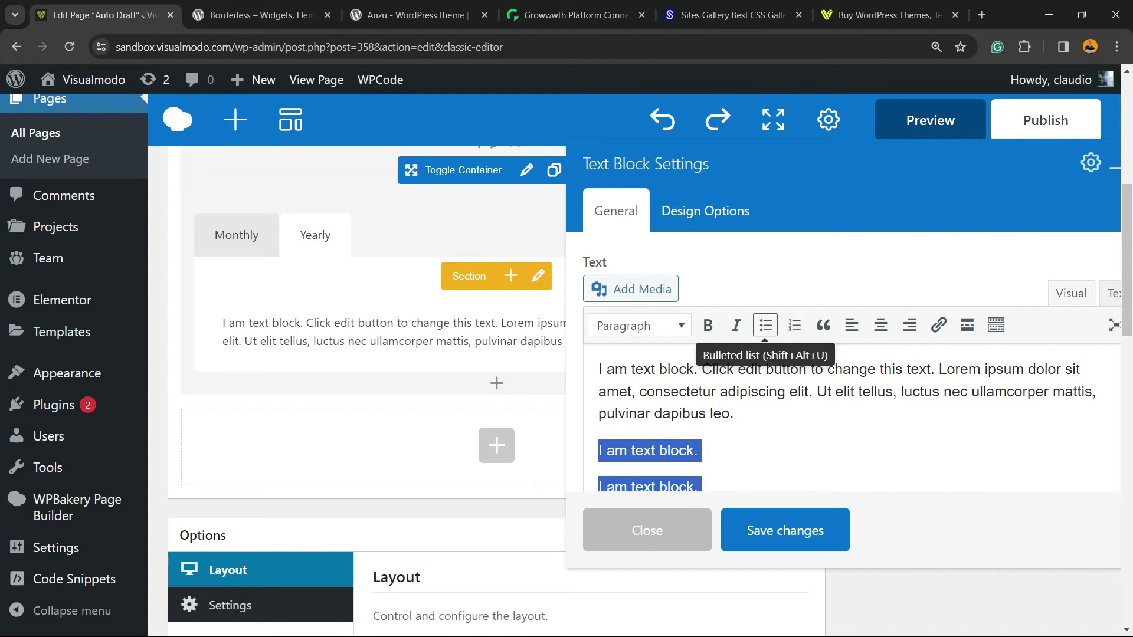
pyautogui.click(765, 326)
pyautogui.click(785, 530)
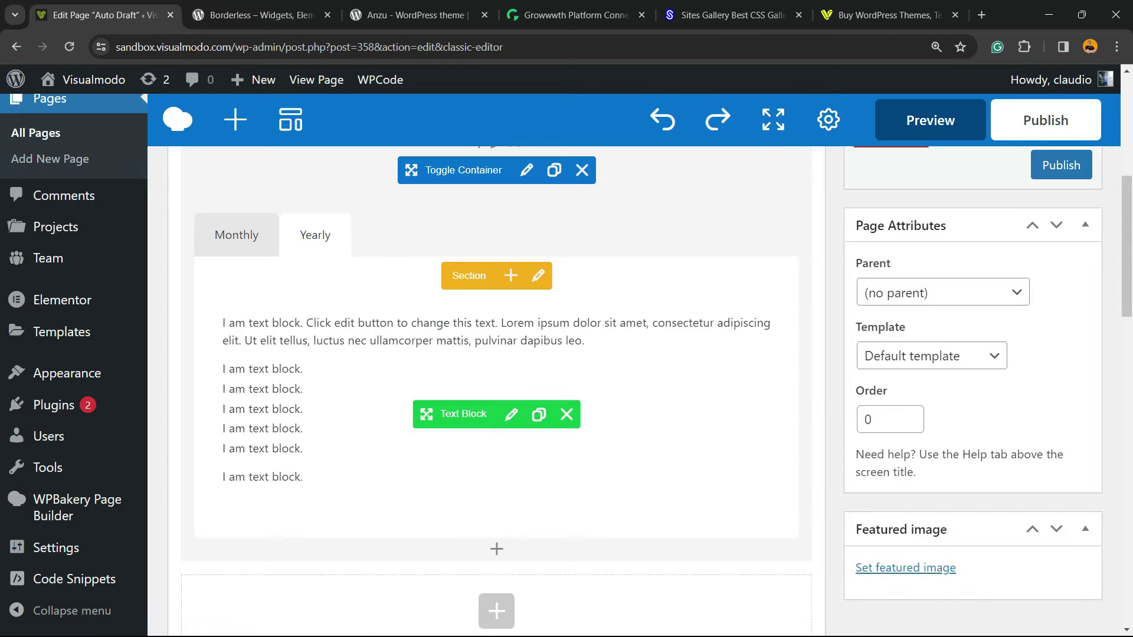
# - Bring the stray last line of the Yearly text block into the bulleted list as its own bullet and save
pyautogui.click(510, 414)
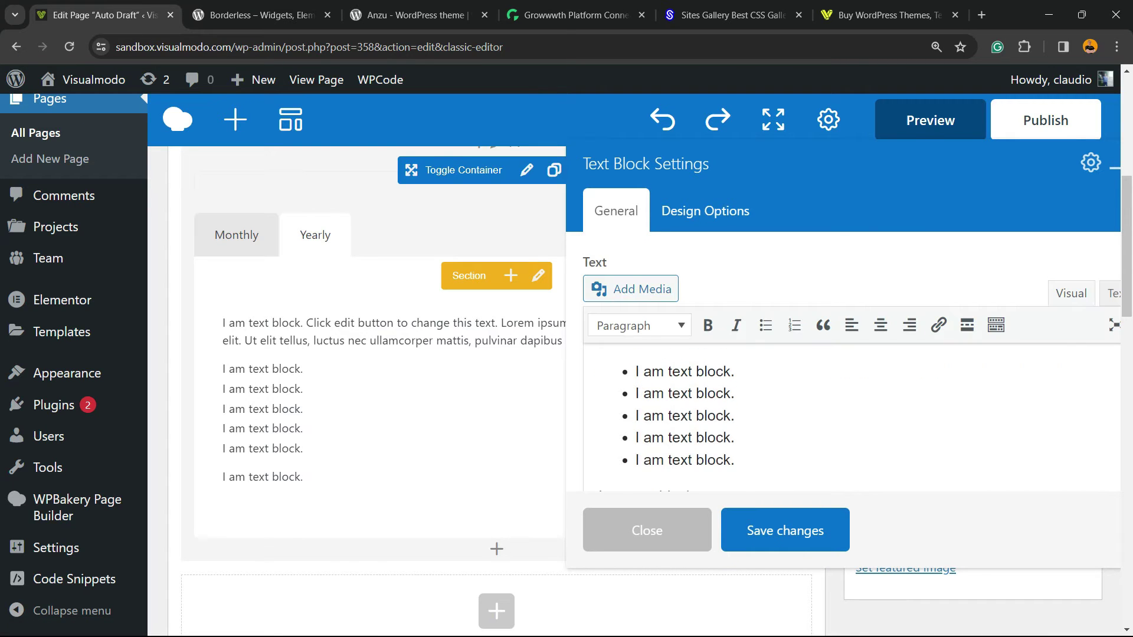
pyautogui.scroll(-3, 852, 384)
pyautogui.click(599, 384)
pyautogui.click(735, 313)
pyautogui.press('Delete')
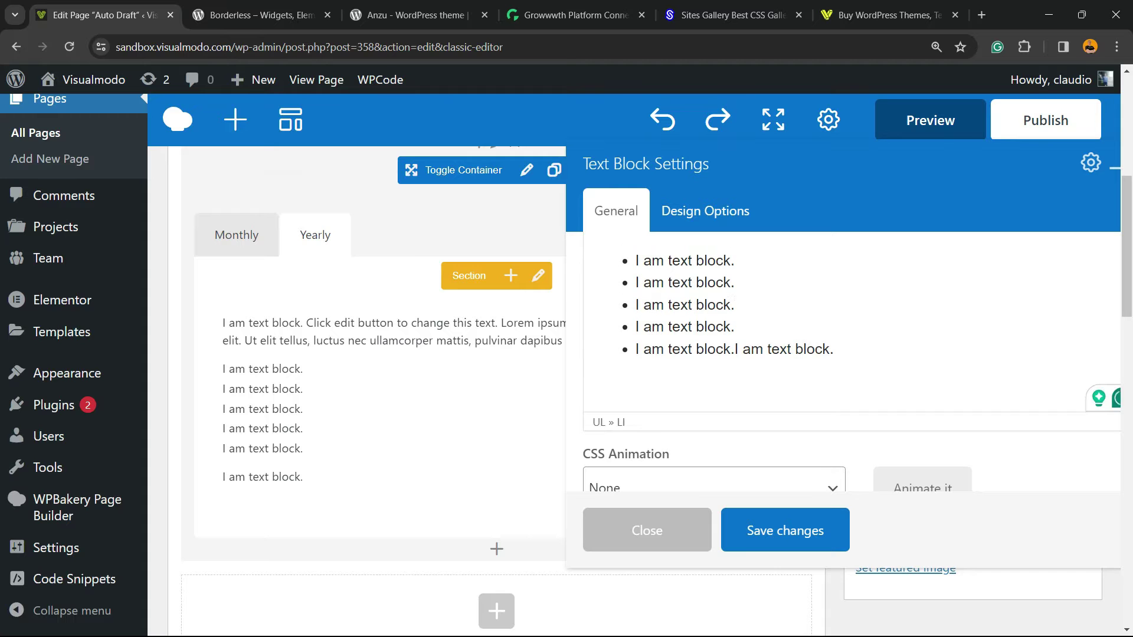
pyautogui.press('Return')
pyautogui.click(785, 530)
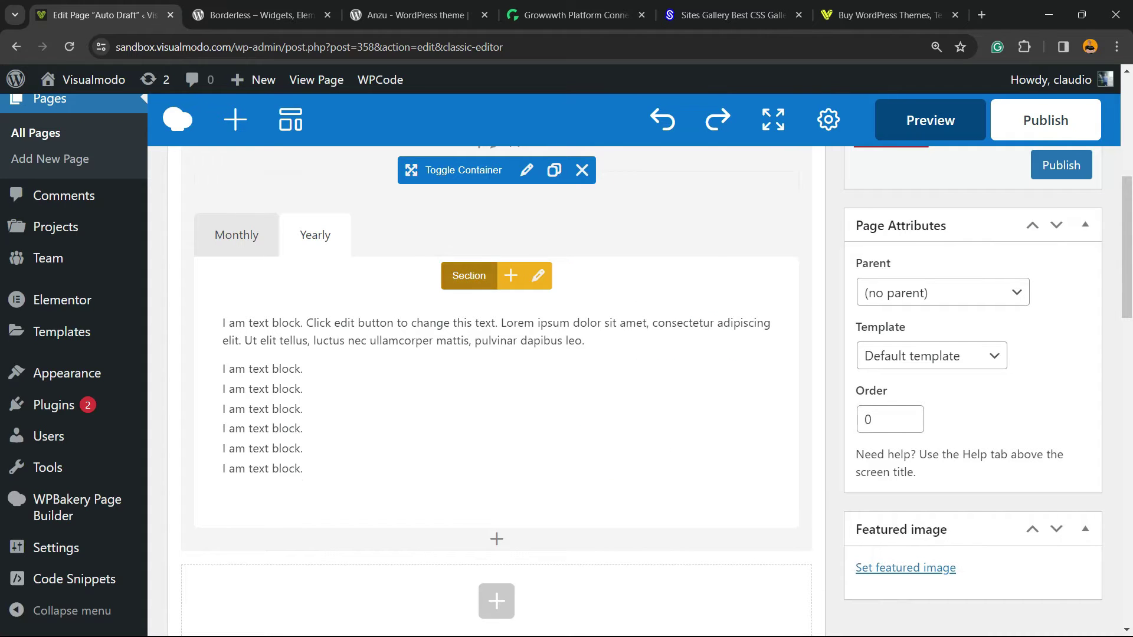
# - Add a Button element with its default settings to the Yearly section and move it below the text block
pyautogui.click(510, 276)
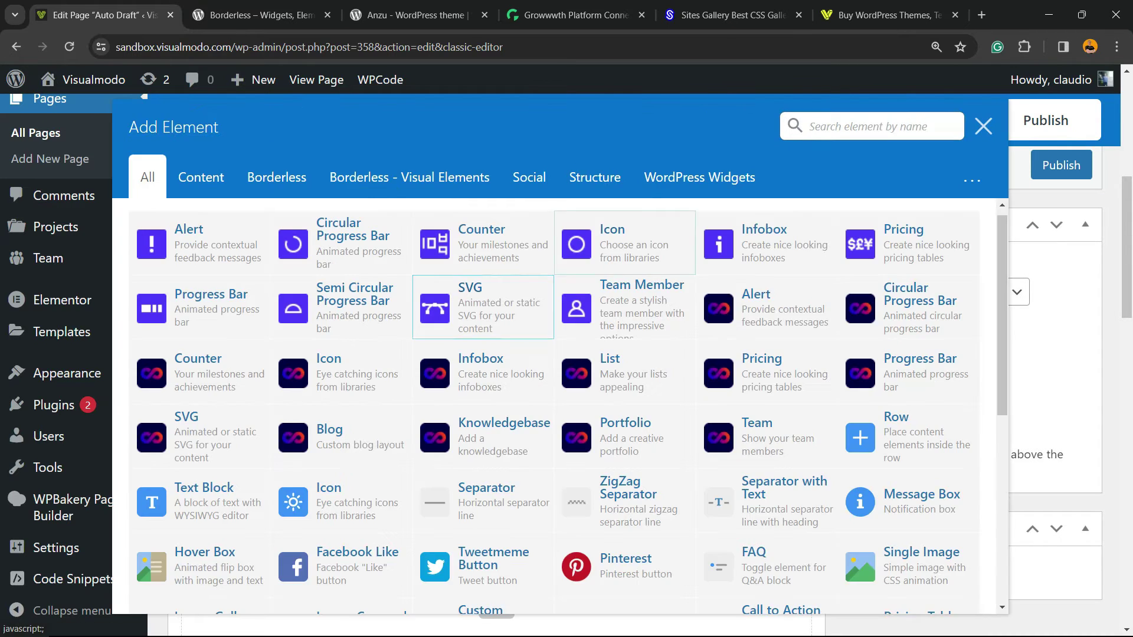
pyautogui.scroll(-5, 858, 544)
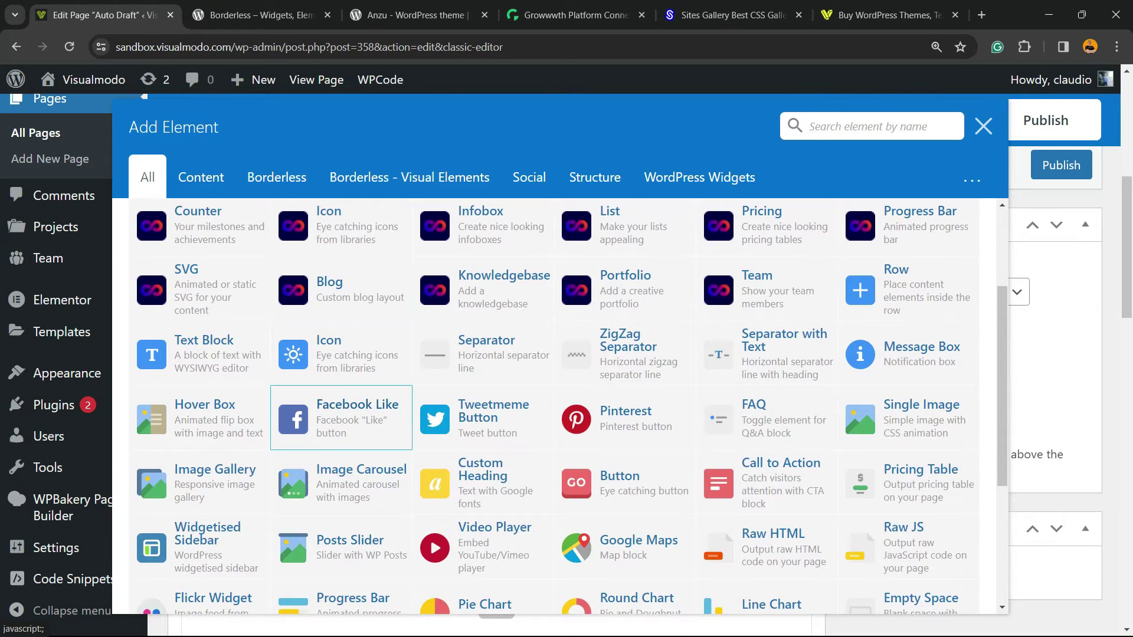
pyautogui.click(624, 334)
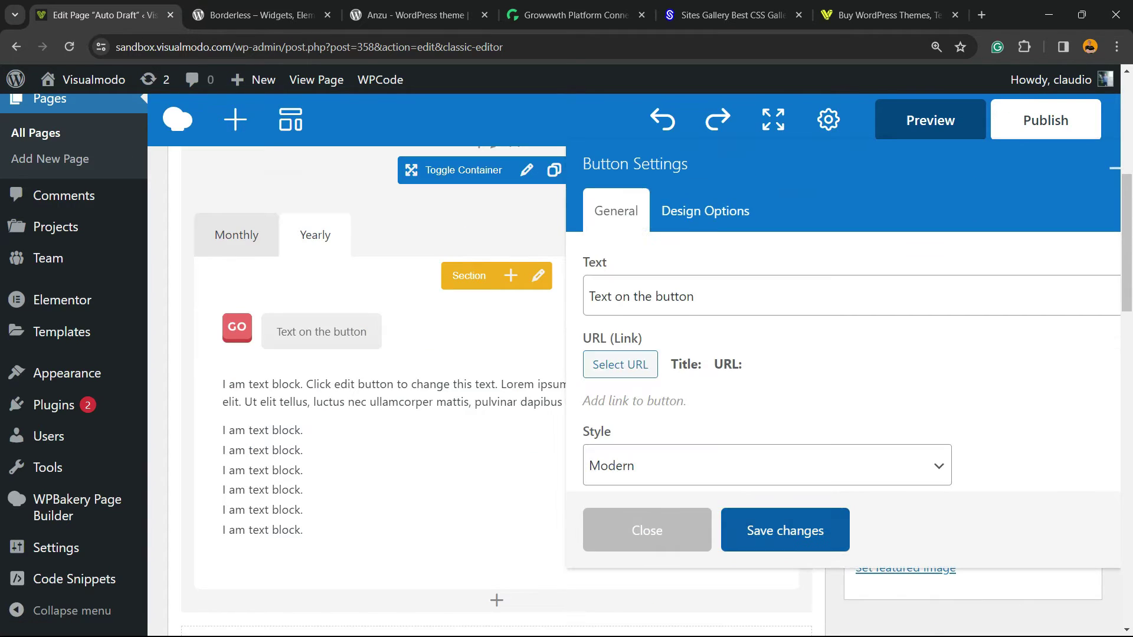
pyautogui.click(785, 530)
pyautogui.moveTo(454, 332)
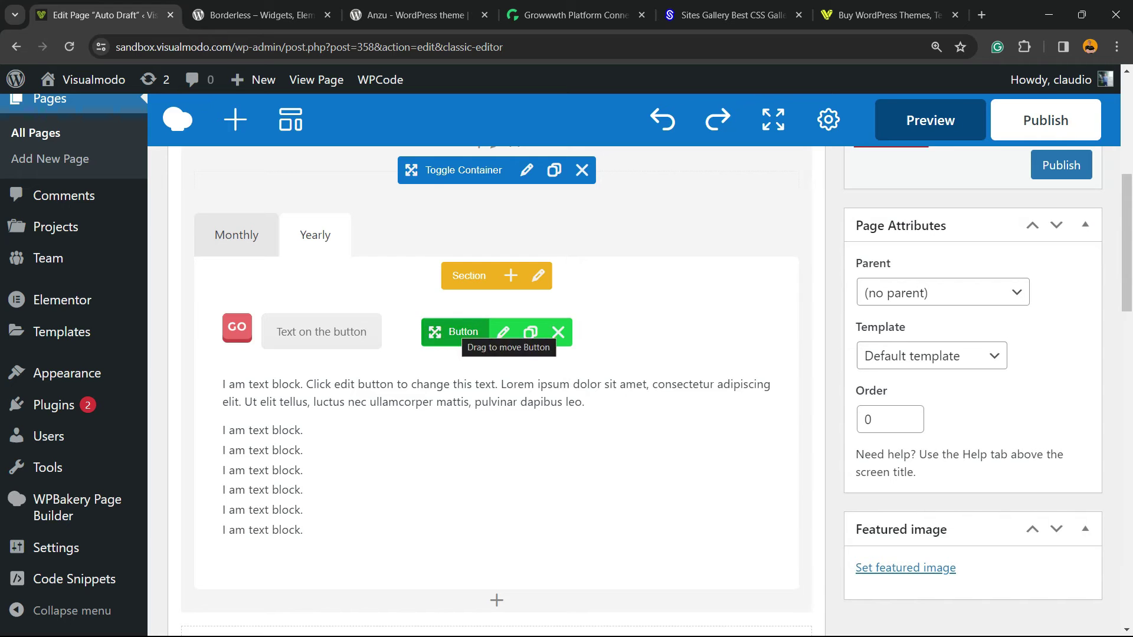
pyautogui.moveTo(463, 331)
pyautogui.mouseDown()
pyautogui.moveTo(488, 430)
pyautogui.moveTo(488, 513)
pyautogui.moveTo(500, 511)
pyautogui.mouseUp()
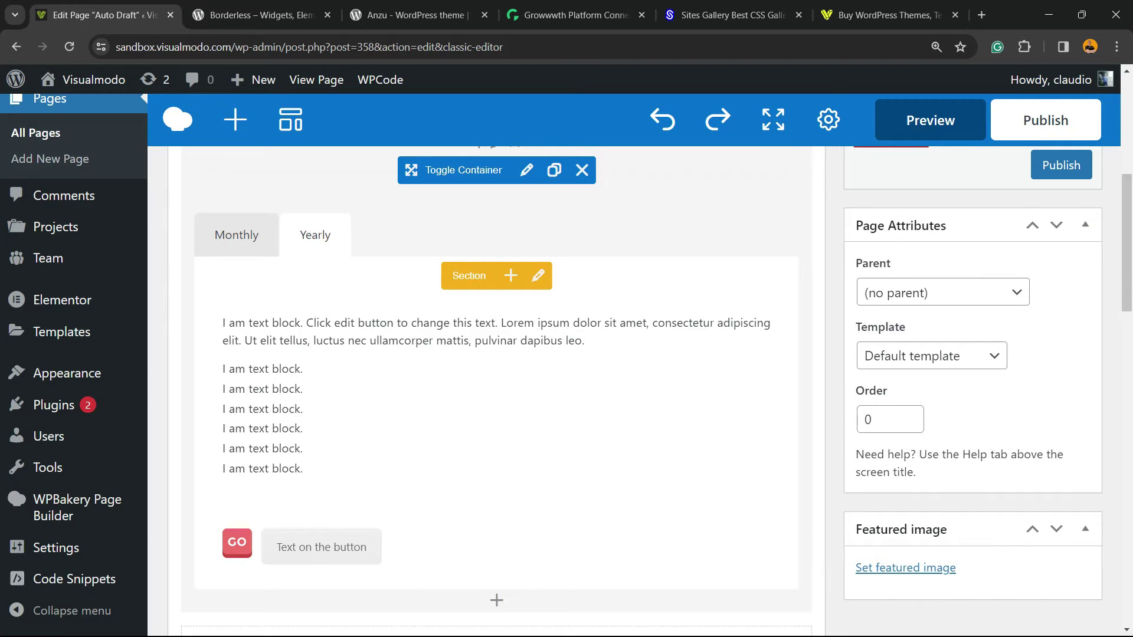
# - Insert a Text Block element into the empty Monthly section of the Toggle Container
pyautogui.click(236, 235)
pyautogui.click(315, 235)
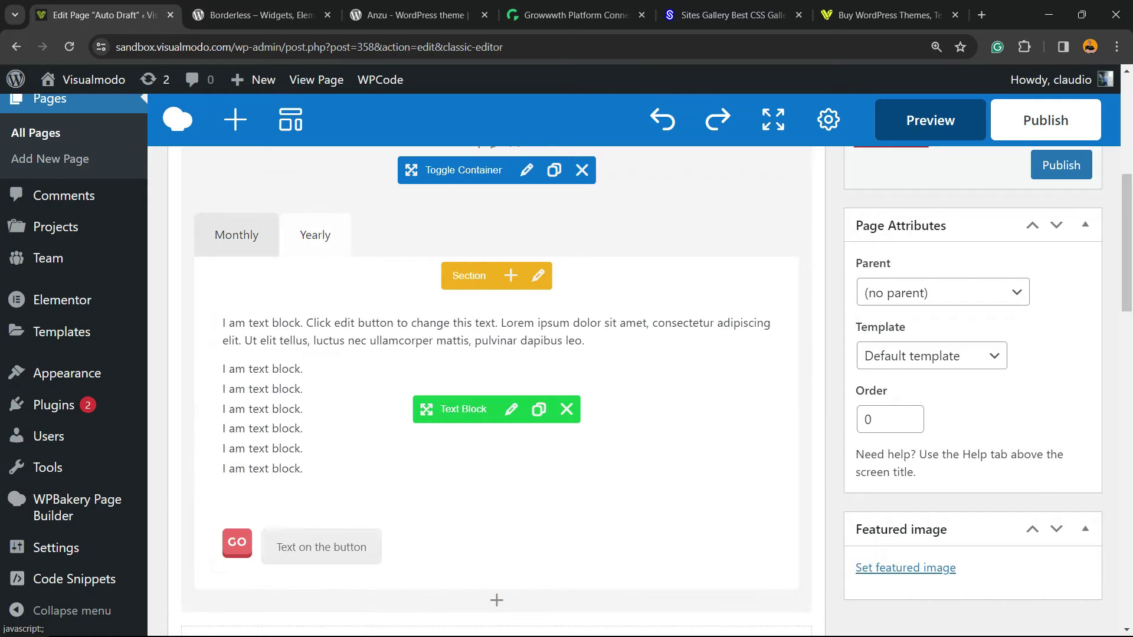
pyautogui.click(236, 235)
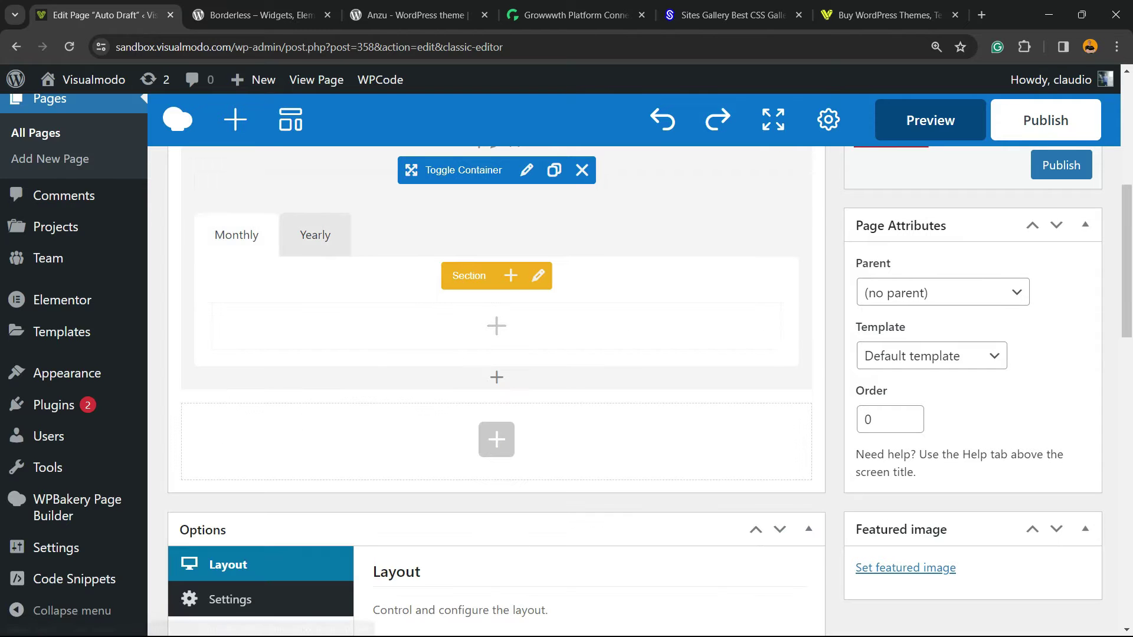
pyautogui.click(496, 325)
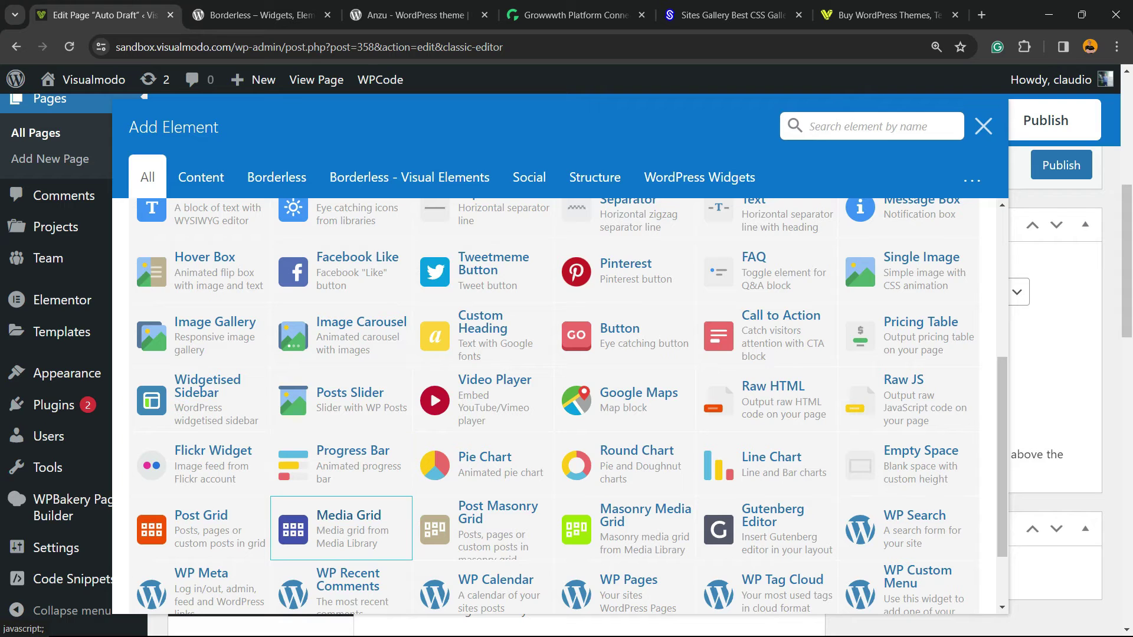
pyautogui.scroll(-2, 341, 527)
pyautogui.scroll(3, 195, 378)
pyautogui.scroll(3, 342, 383)
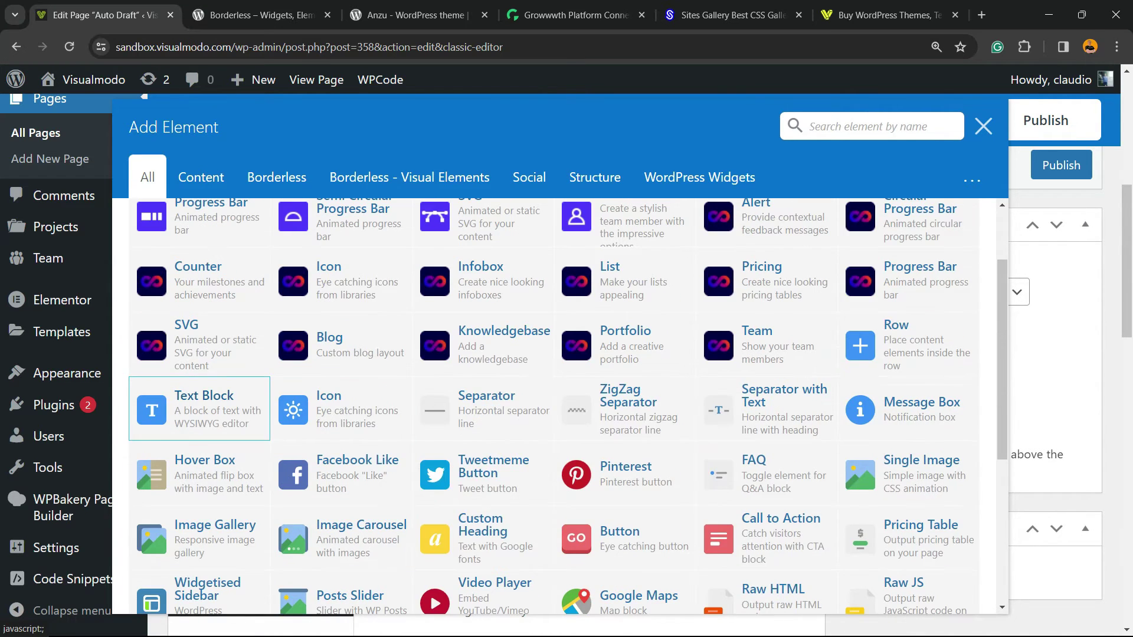
pyautogui.click(203, 401)
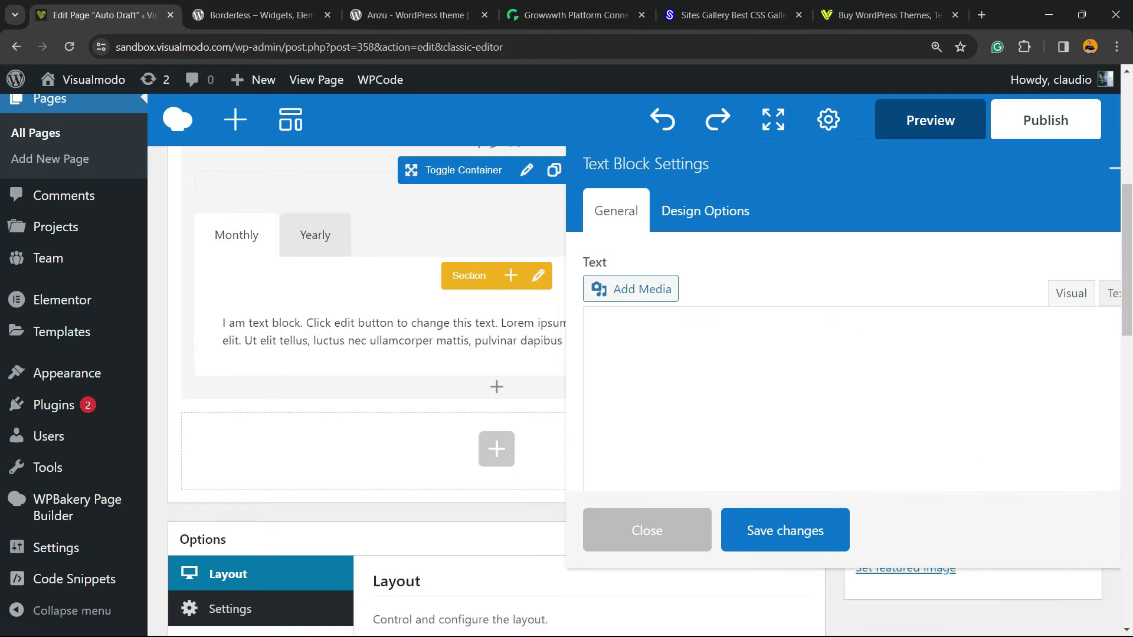
# - Duplicate the default paragraph within the Monthly text block and save the changes
pyautogui.hotkey('ctrl', 'a')
pyautogui.hotkey('ctrl', 'c')
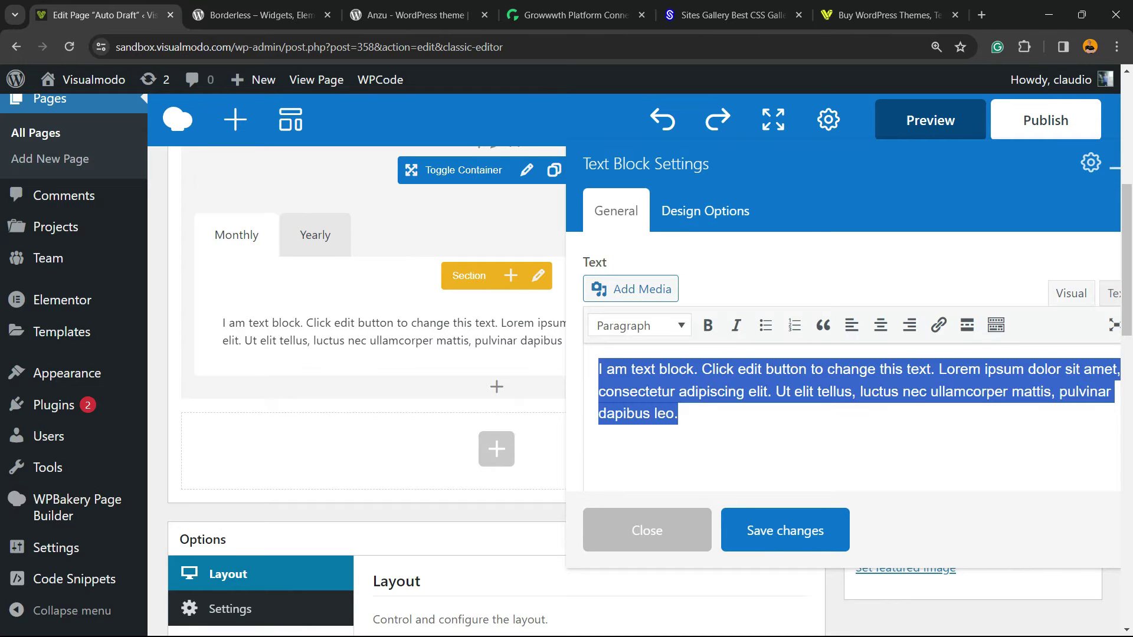
pyautogui.click(678, 413)
pyautogui.hotkey('ctrl', 'v')
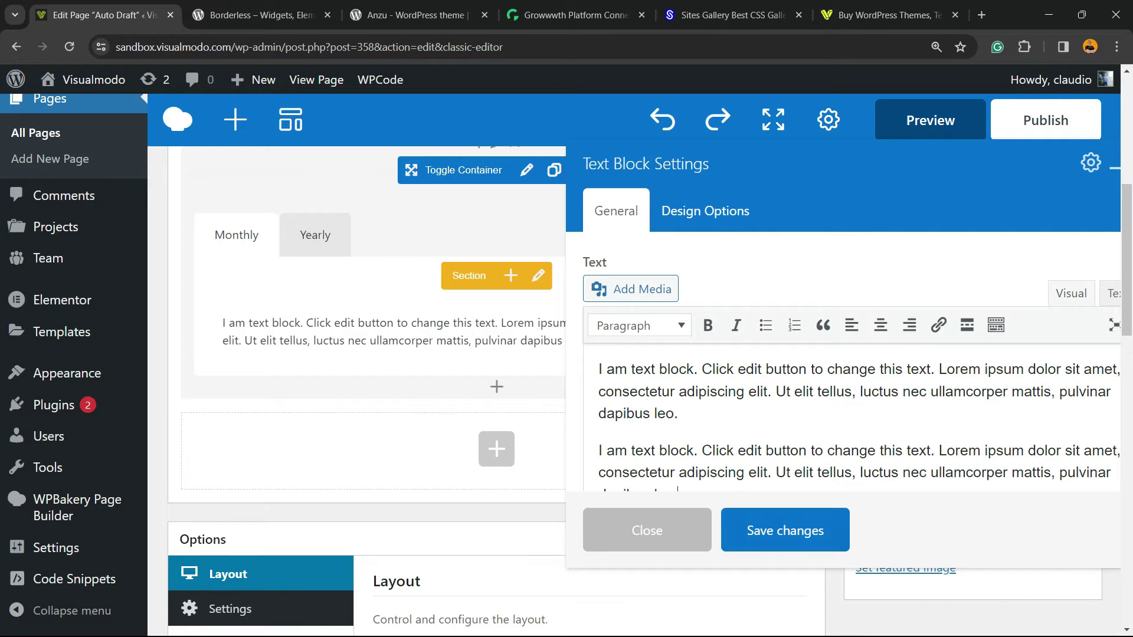
pyautogui.click(784, 530)
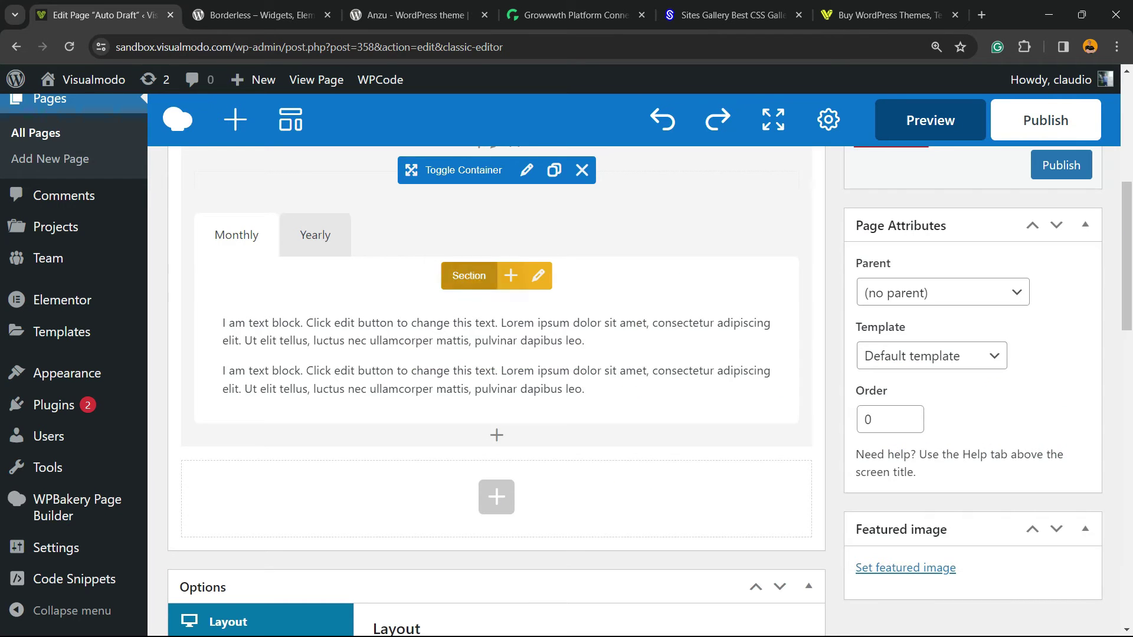
# - Insert a Button element into the Monthly section of the Toggle Container
pyautogui.click(511, 275)
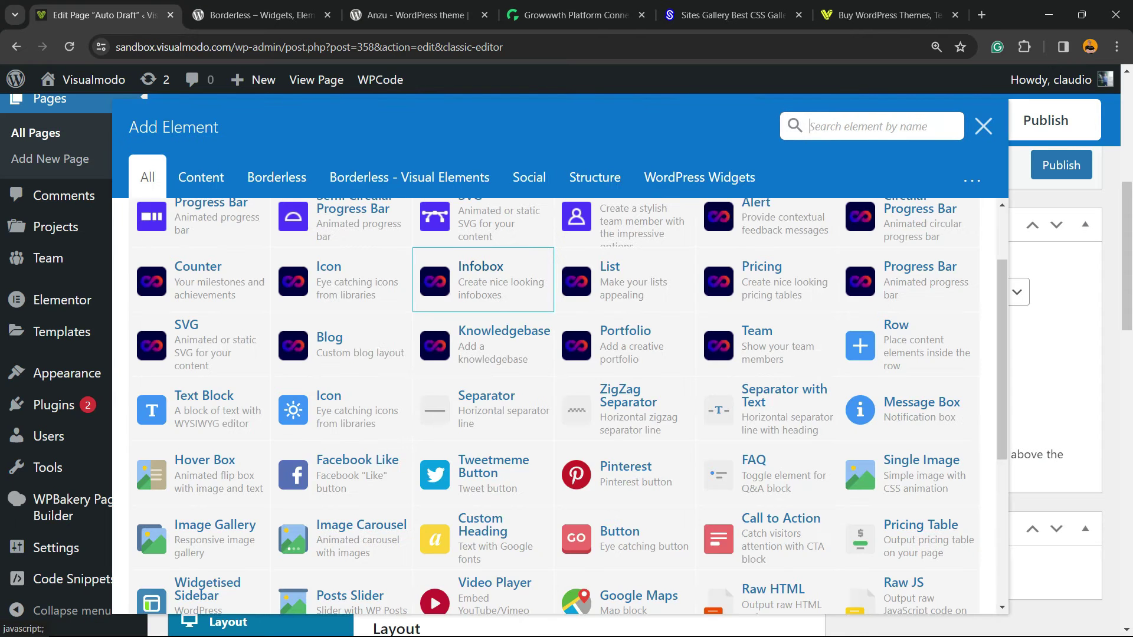
pyautogui.scroll(-2, 341, 413)
pyautogui.scroll(-2, 271, 454)
pyautogui.scroll(2, 383, 413)
pyautogui.scroll(3, 484, 402)
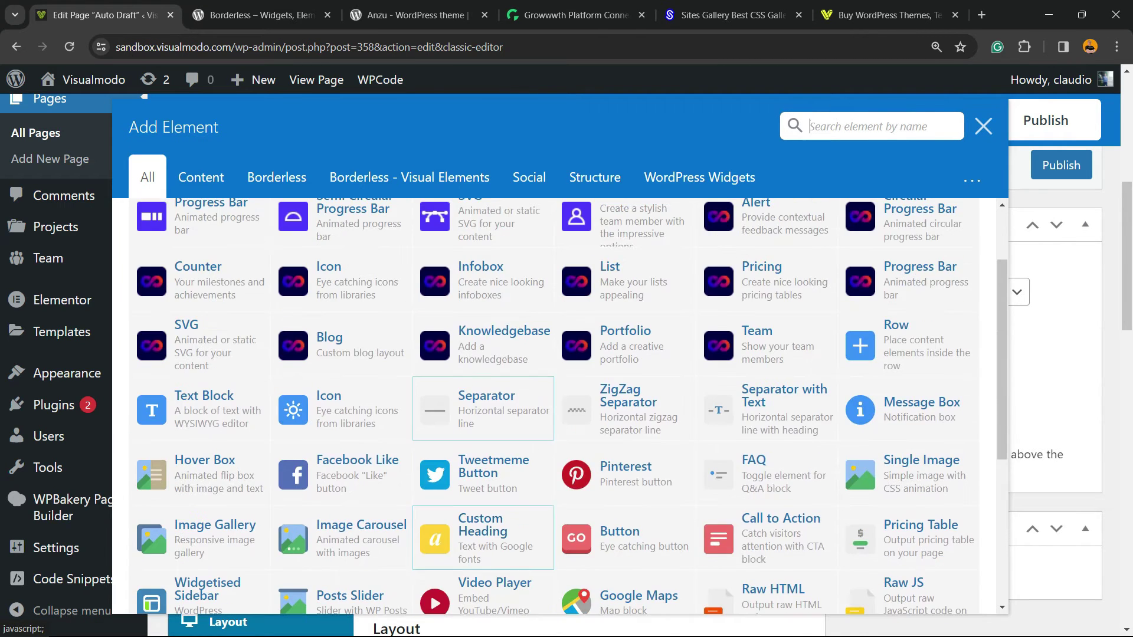
pyautogui.click(620, 534)
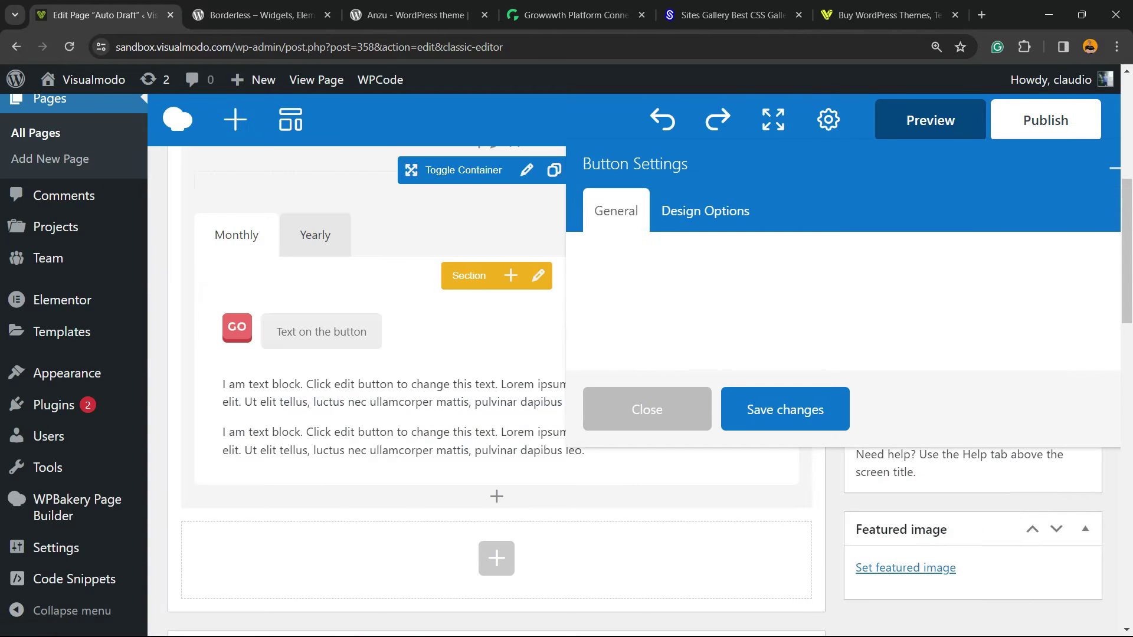
# - Set the Monthly button's color to Black and save its settings
pyautogui.scroll(-1, 842, 443)
pyautogui.scroll(1, 767, 362)
pyautogui.scroll(-4, 767, 362)
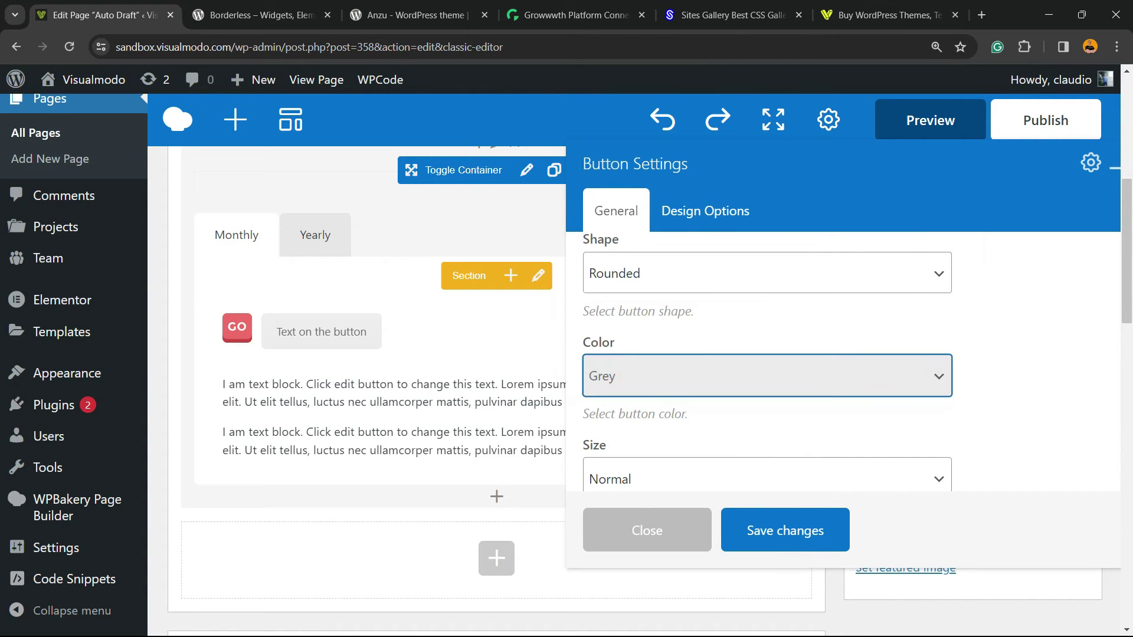
pyautogui.click(766, 375)
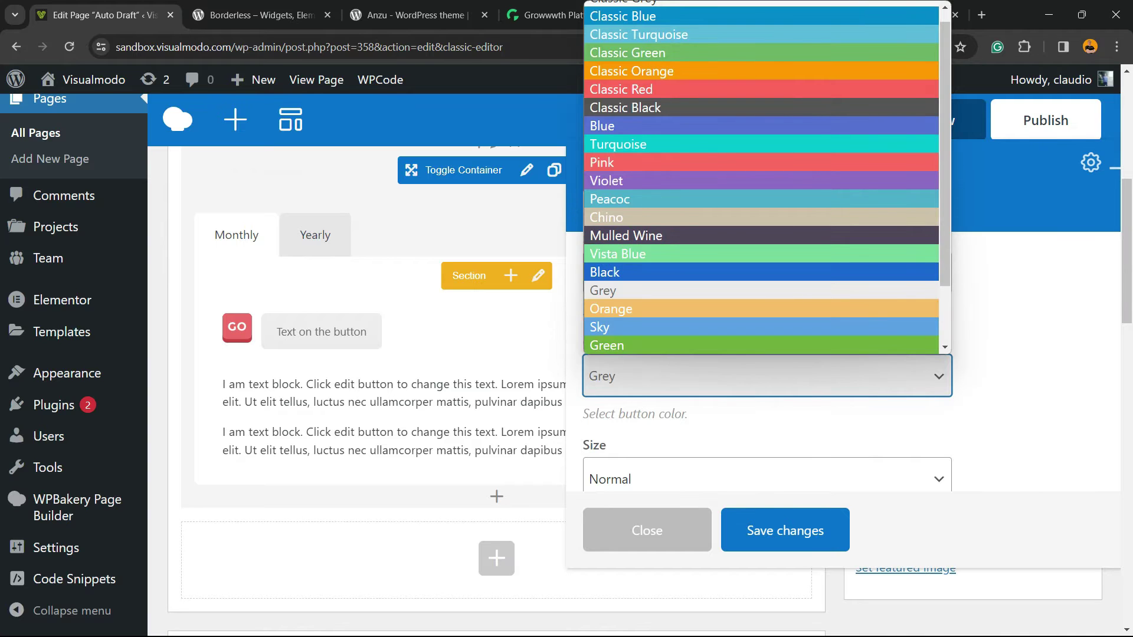
pyautogui.click(761, 272)
pyautogui.click(784, 529)
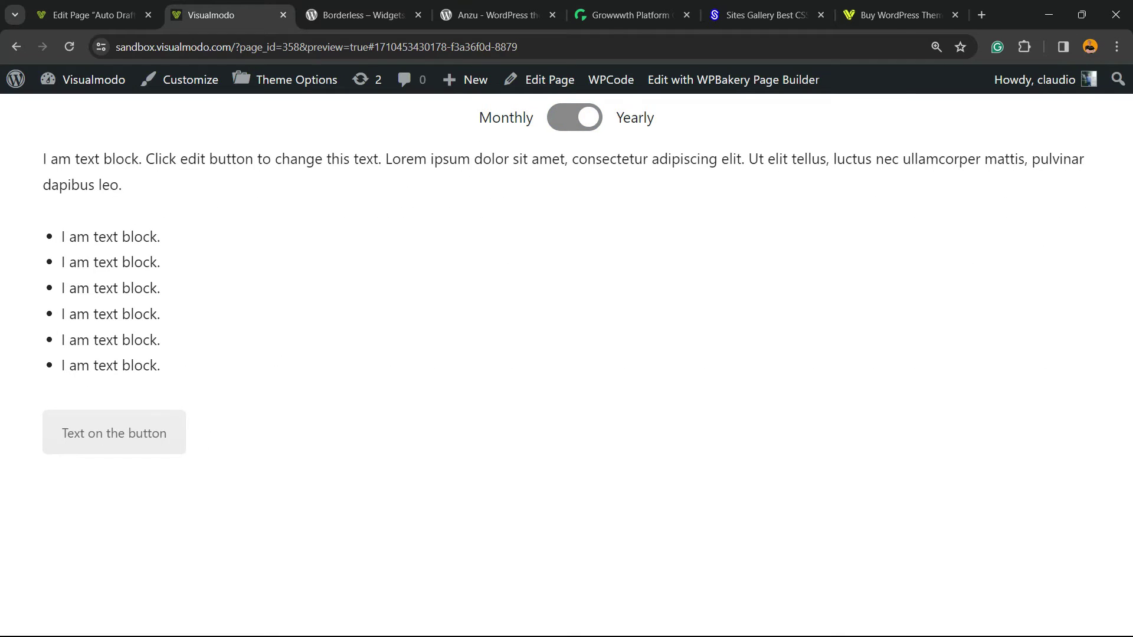
# - Back in the page editor, split the row into narrow, wide and narrow columns and move the Toggle Container into the wide middle one
pyautogui.click(94, 15)
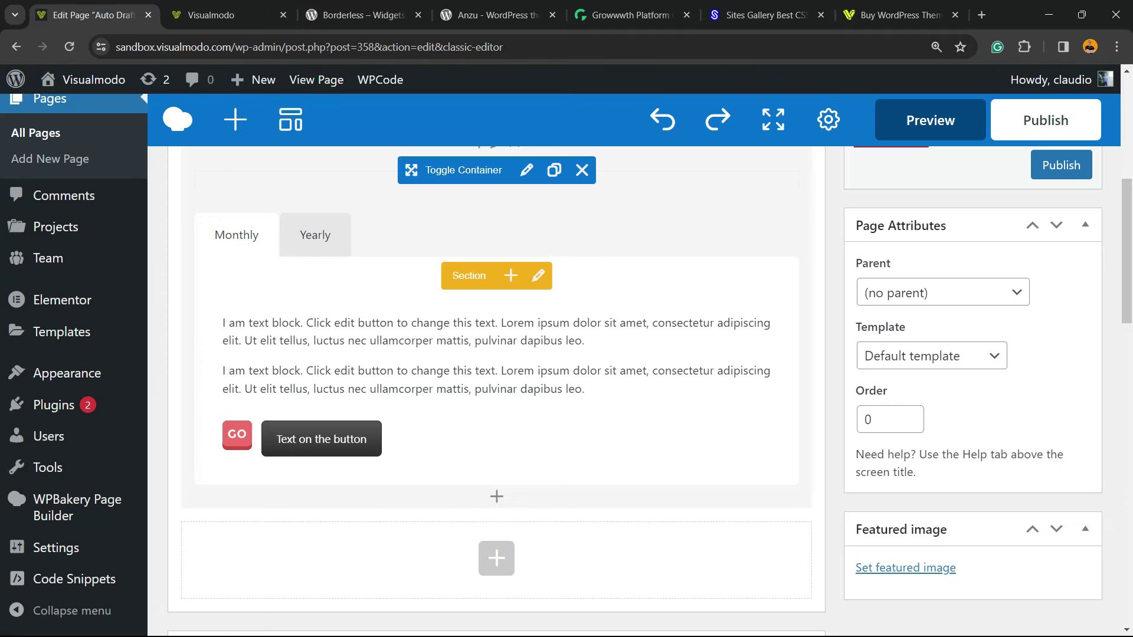
pyautogui.scroll(3, 566, 354)
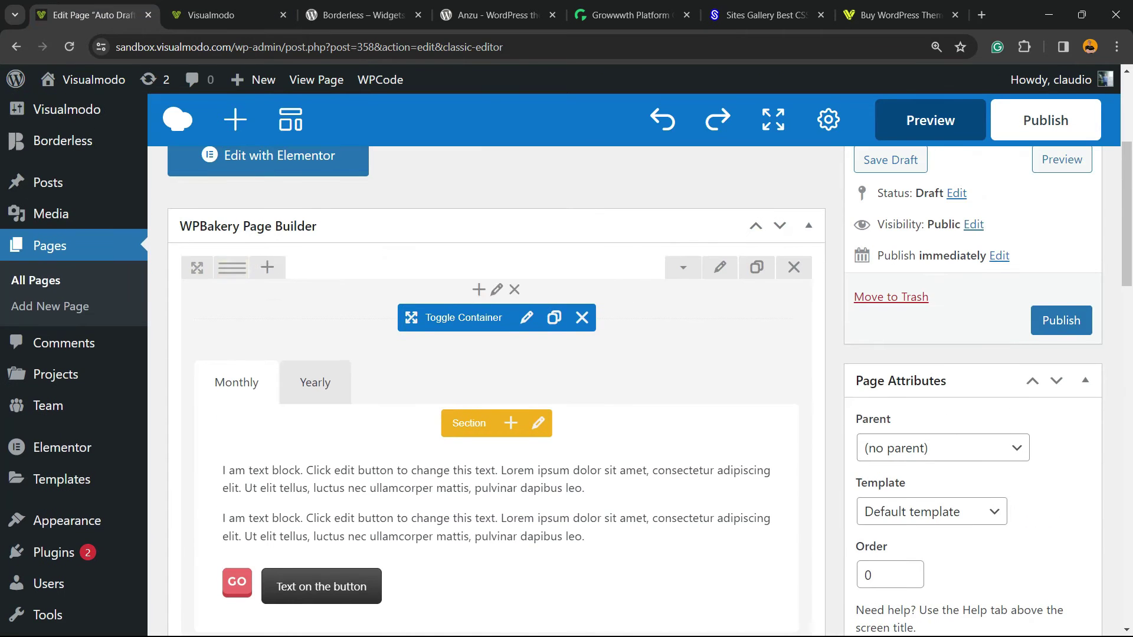
pyautogui.moveTo(232, 267)
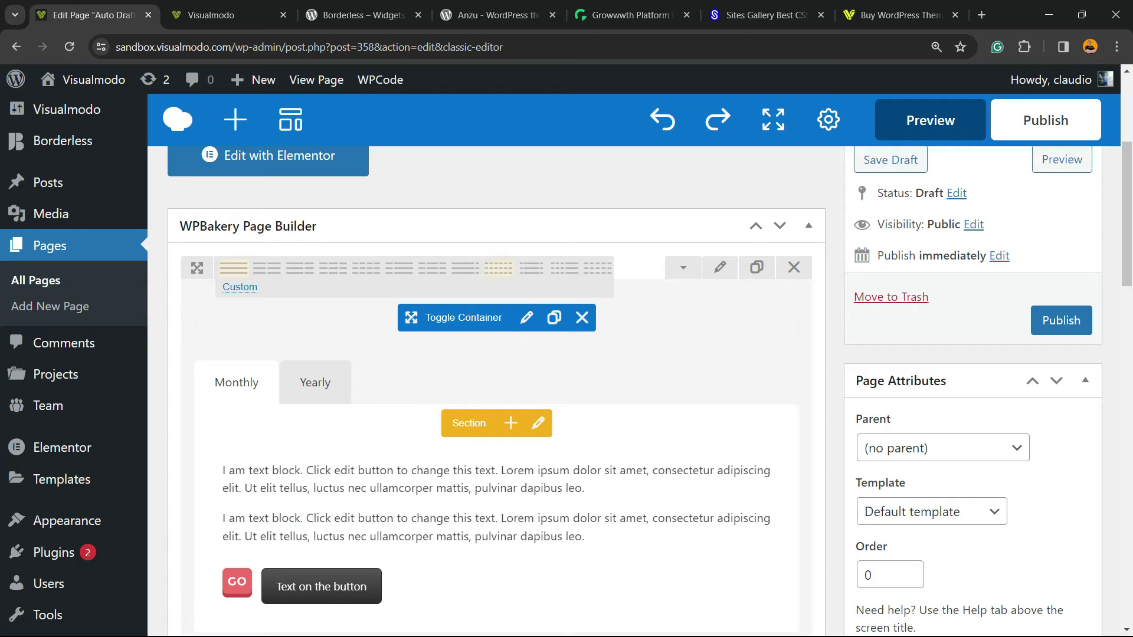
pyautogui.click(530, 269)
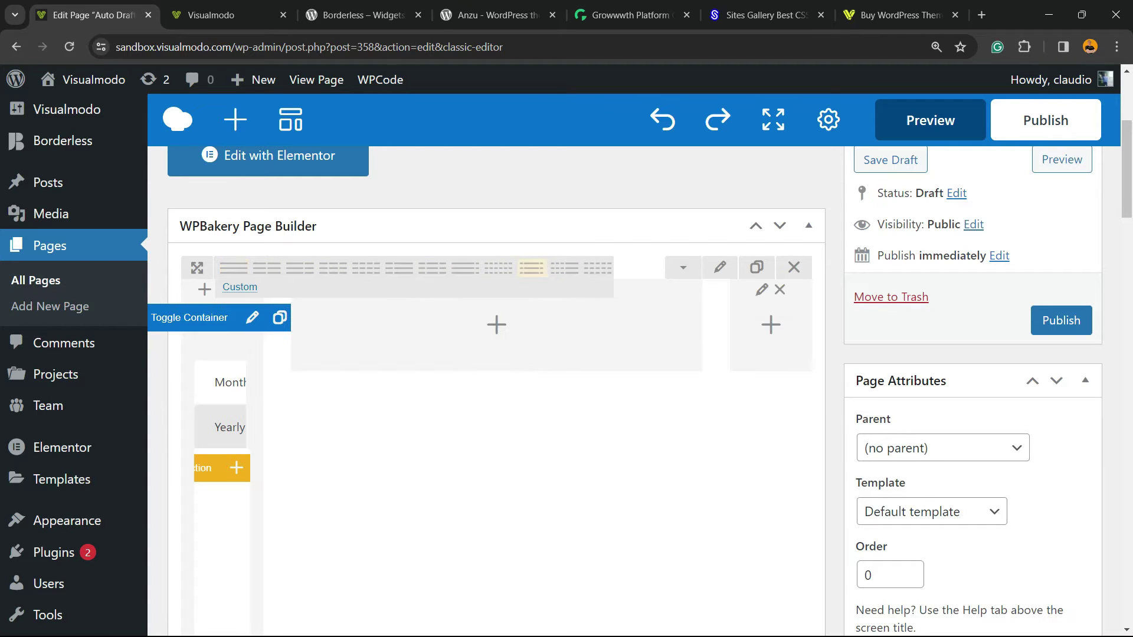
pyautogui.moveTo(190, 317); pyautogui.dragTo(448, 318)
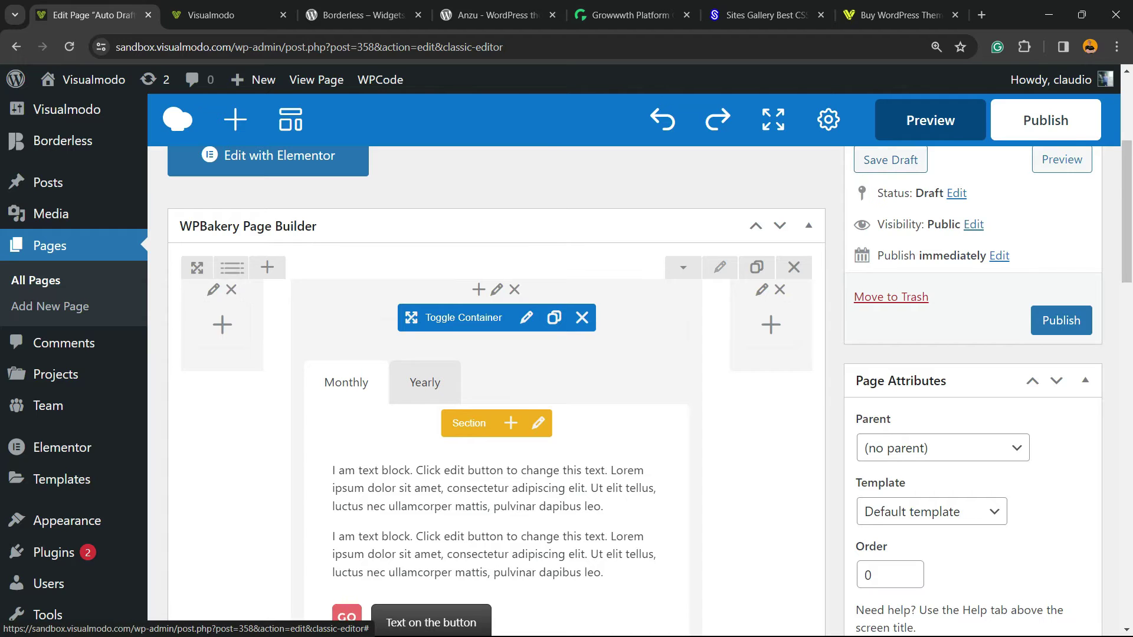
# - Set the row's top padding to 111 in its design options, save the settings, and preview the page
pyautogui.click(719, 267)
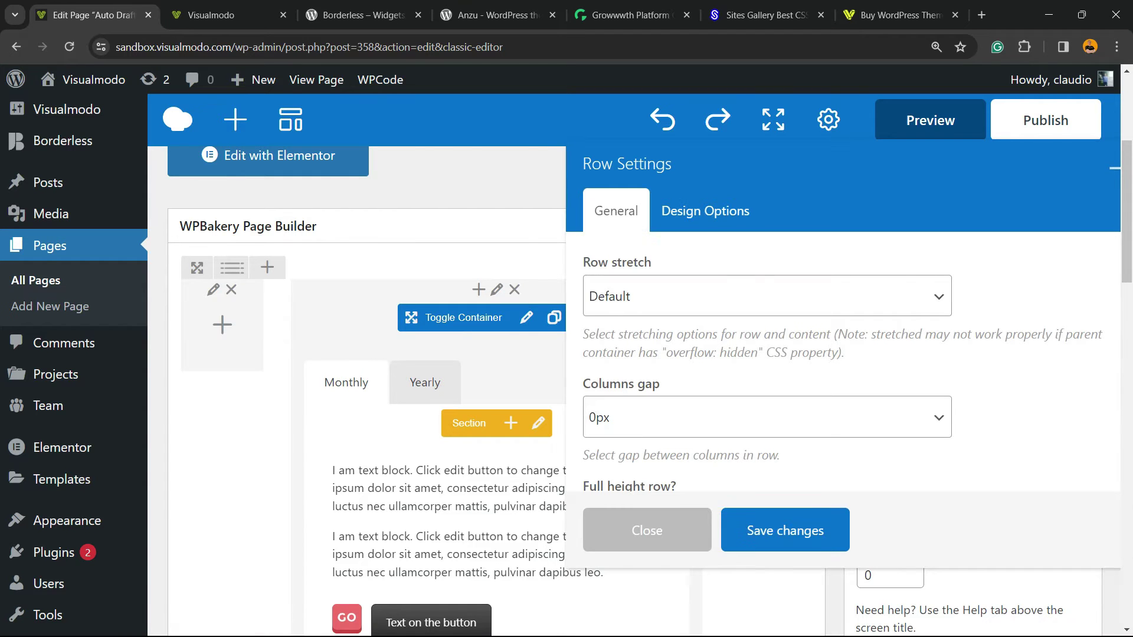
pyautogui.click(705, 211)
pyautogui.click(730, 383)
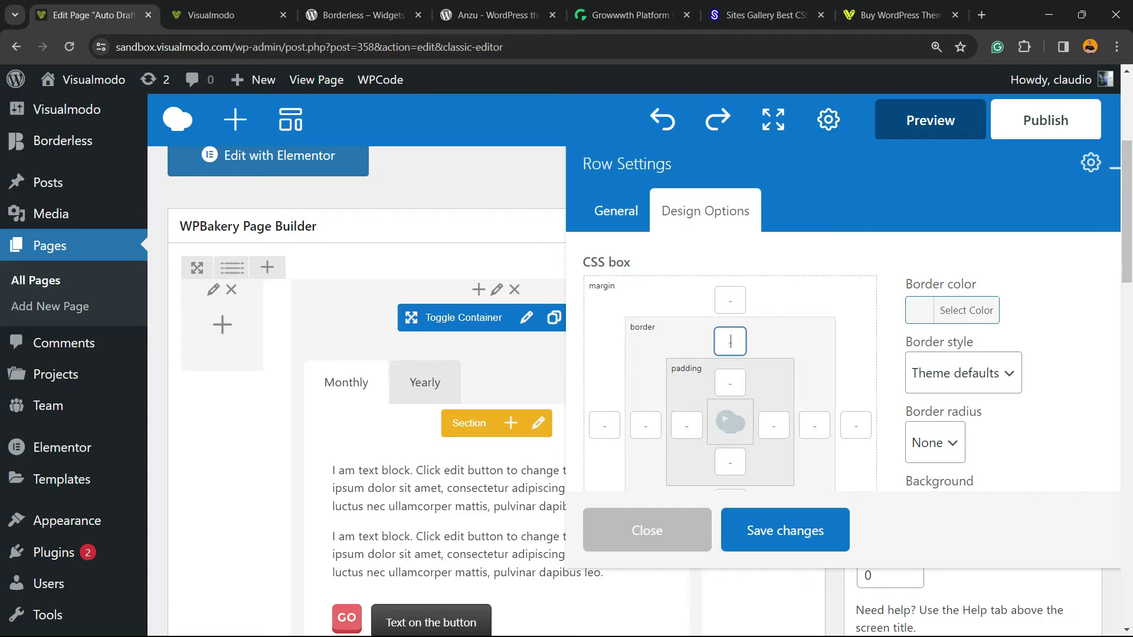
pyautogui.write('111')
pyautogui.click(784, 530)
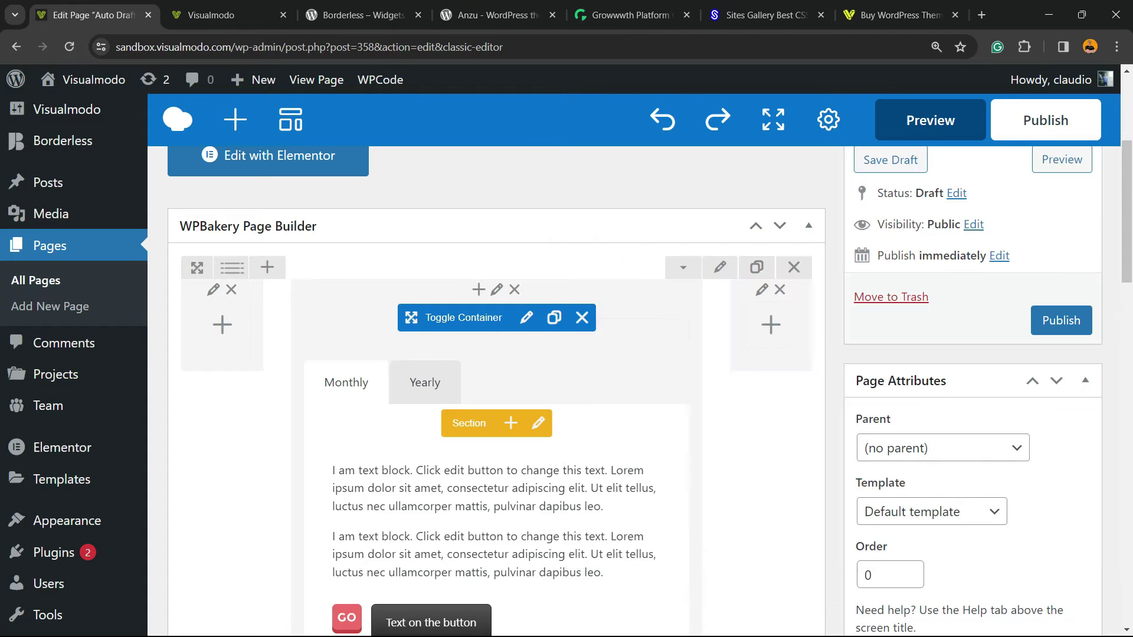
pyautogui.click(930, 120)
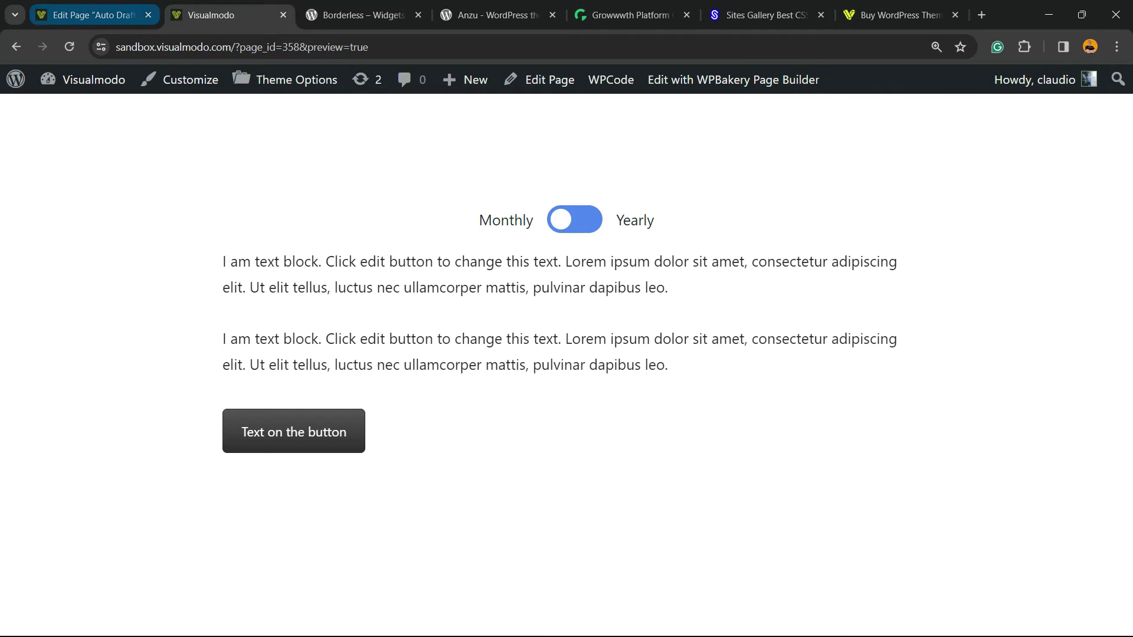
# - Back in the page editor, set the Monthly button's alignment to Center and save its settings
pyautogui.click(94, 14)
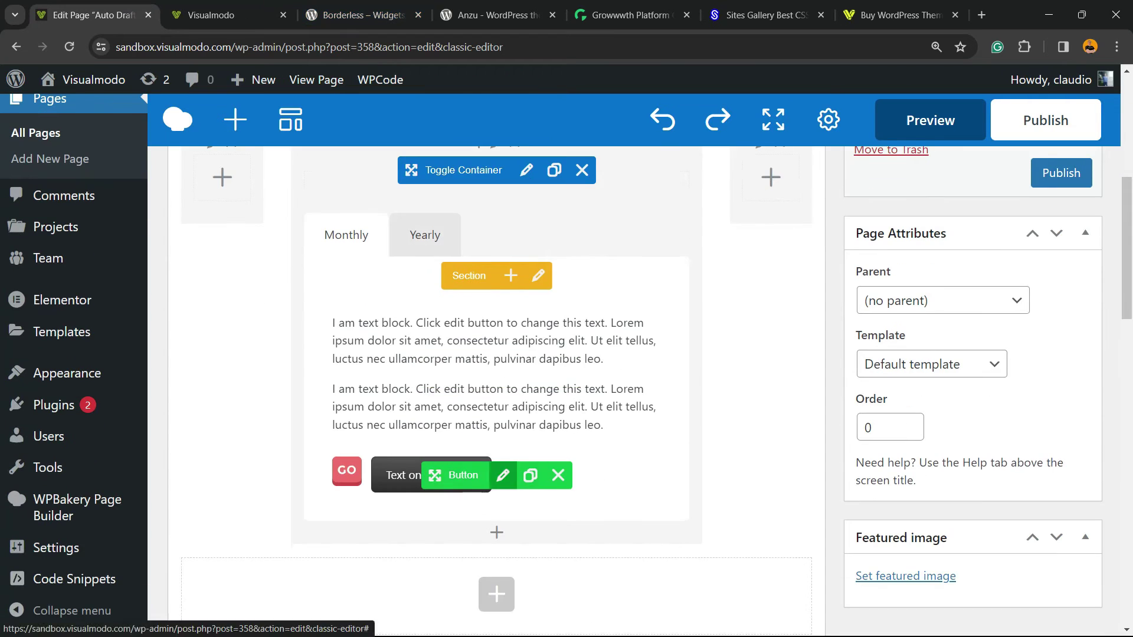
pyautogui.click(503, 475)
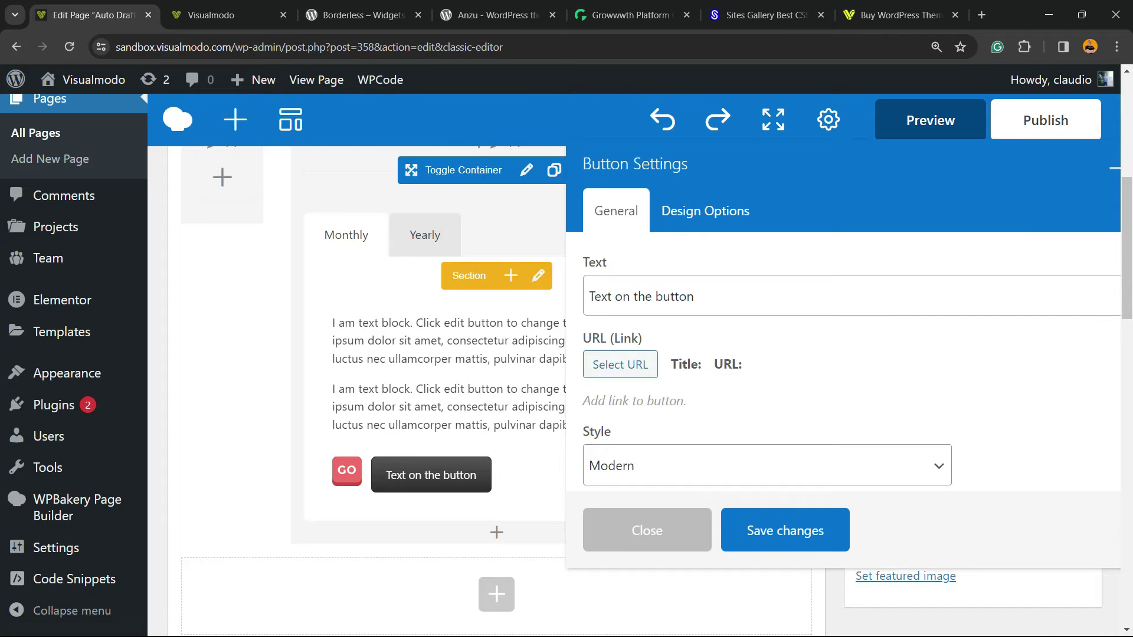
pyautogui.scroll(-3, 767, 366)
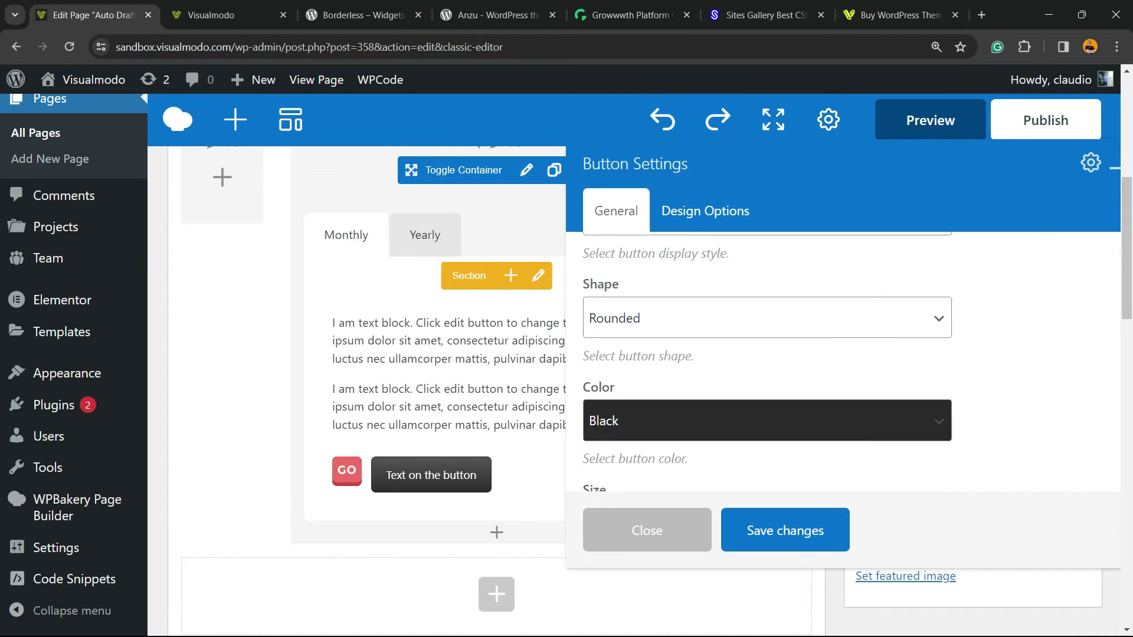
pyautogui.scroll(-6, 766, 366)
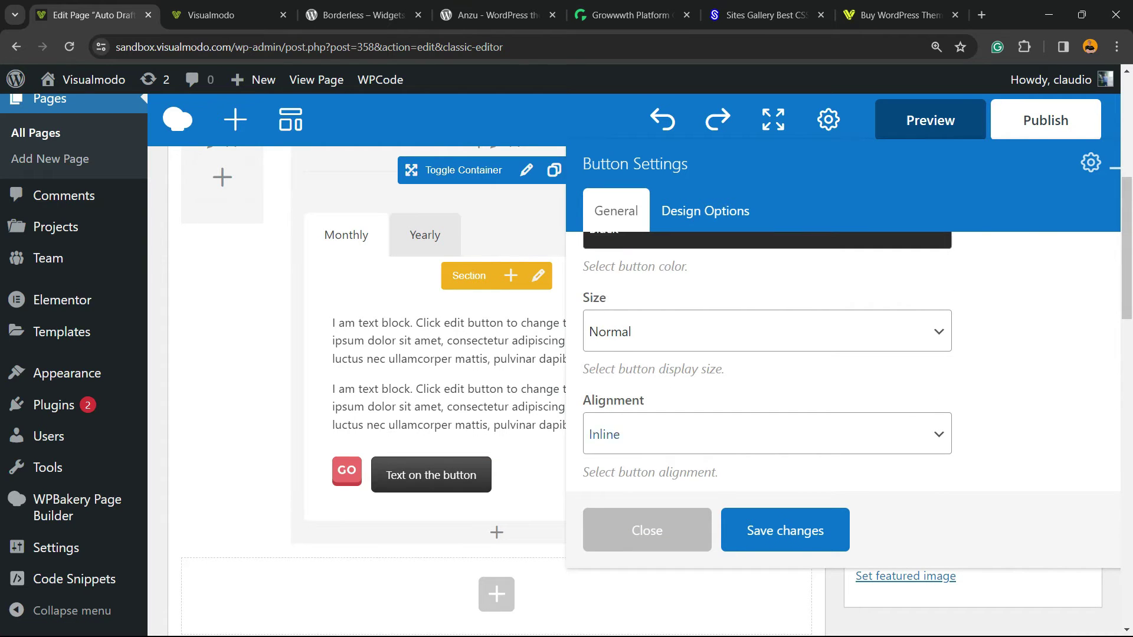
pyautogui.click(766, 434)
pyautogui.click(767, 518)
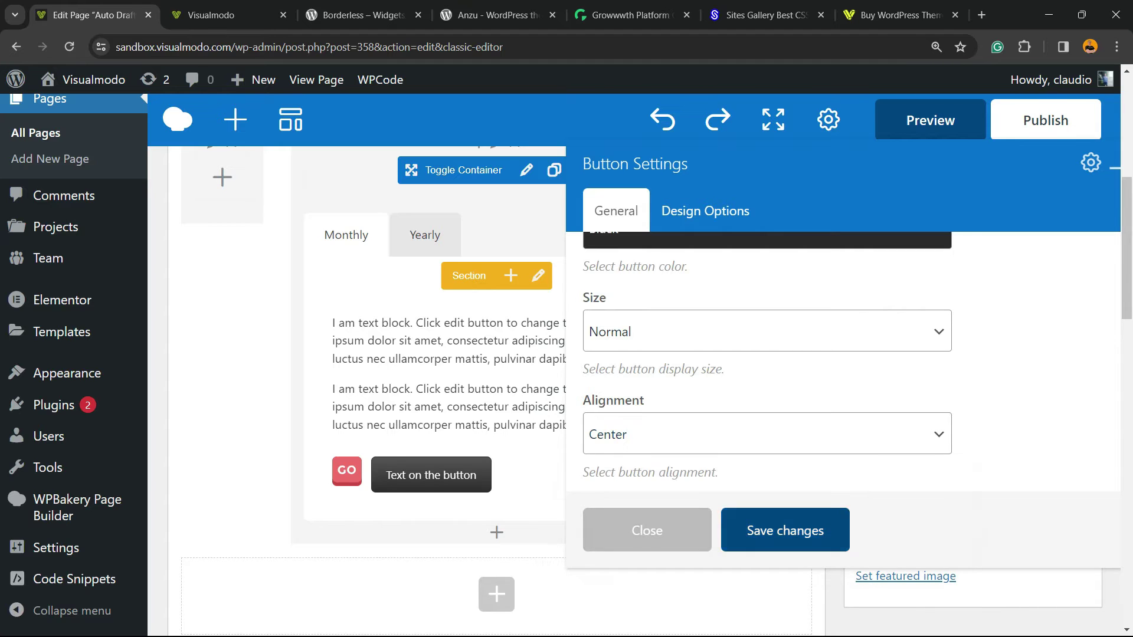
pyautogui.click(785, 529)
# - Set the Yearly button's alignment to Center and save its settings
pyautogui.click(425, 235)
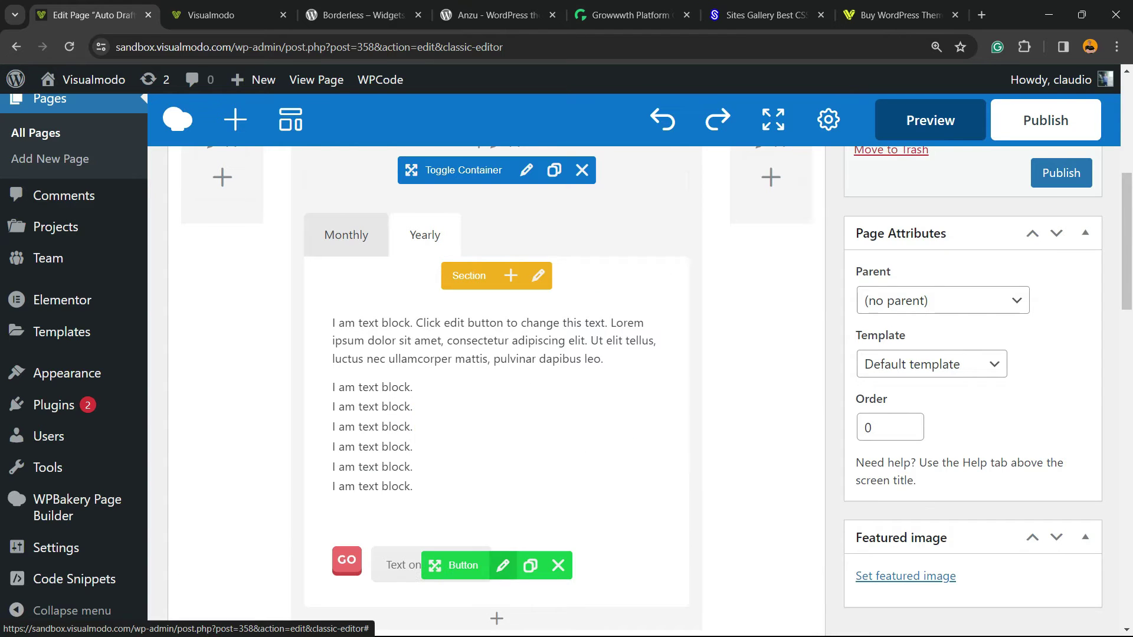
pyautogui.click(503, 566)
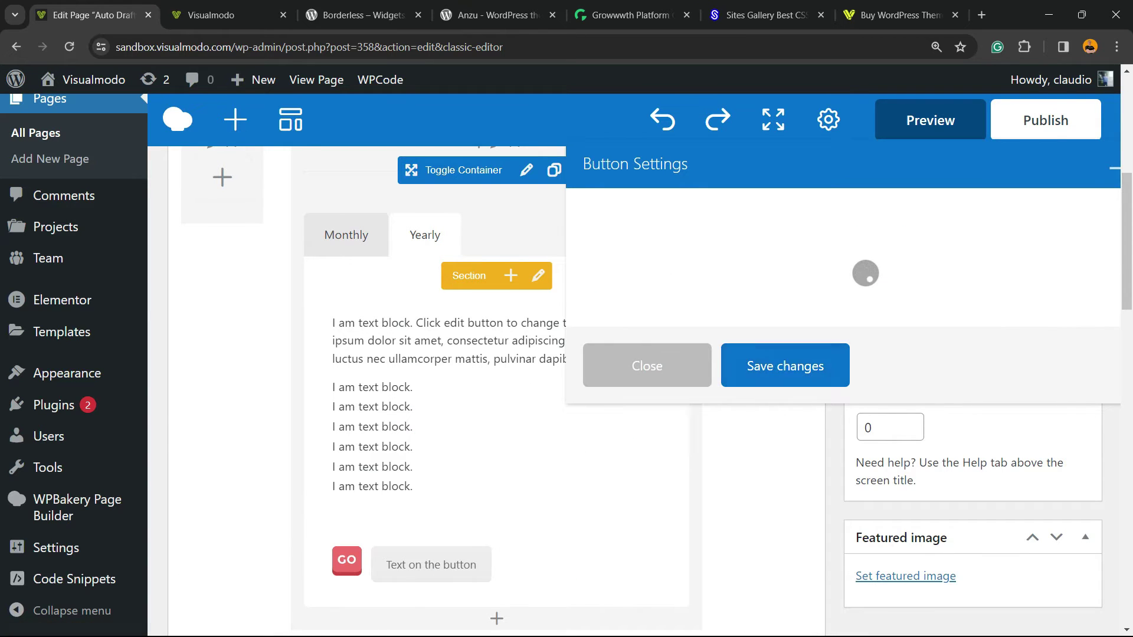
pyautogui.scroll(-10, 844, 366)
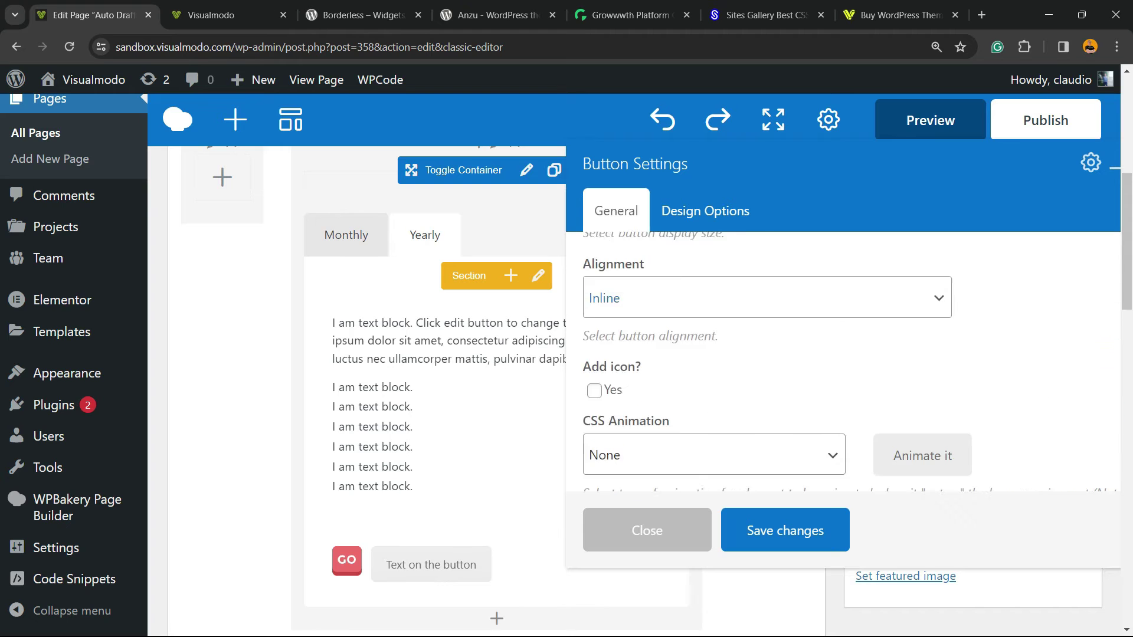
pyautogui.scroll(-3, 844, 365)
pyautogui.scroll(3, 843, 366)
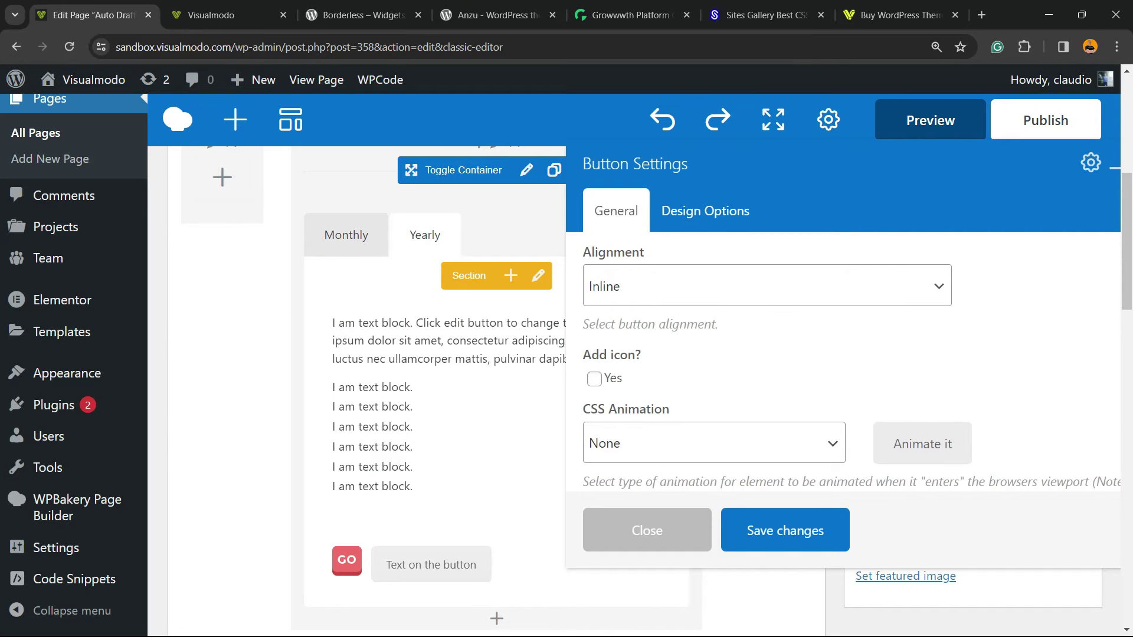
pyautogui.click(610, 287)
pyautogui.click(614, 370)
pyautogui.click(784, 530)
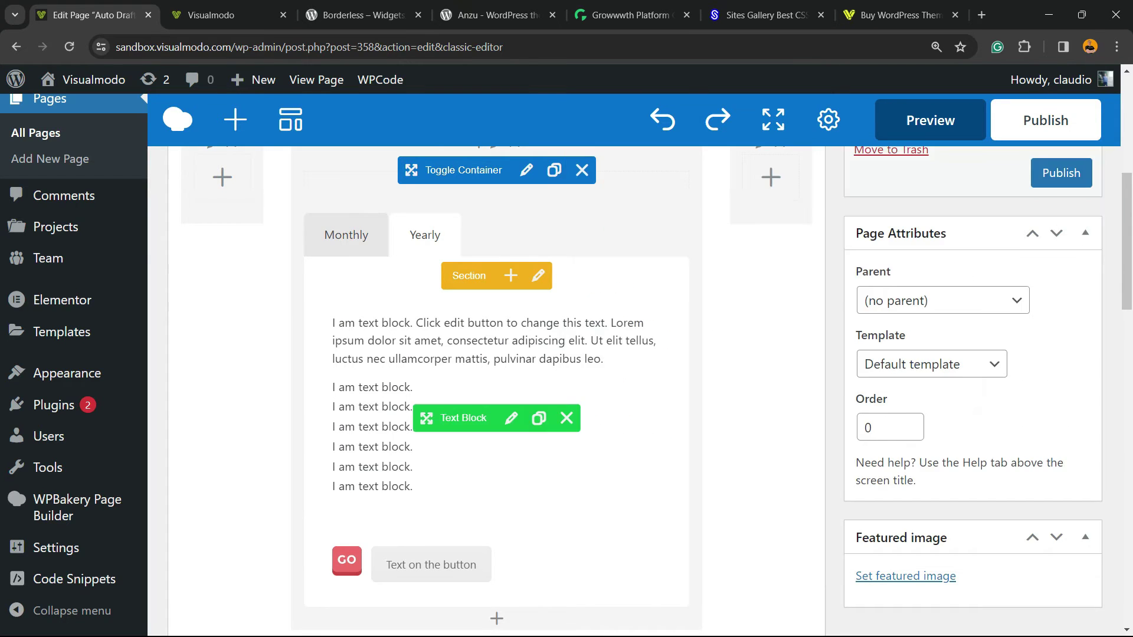
# - Change the Toggle Container's On color to purple and save its settings
pyautogui.scroll(3, 495, 389)
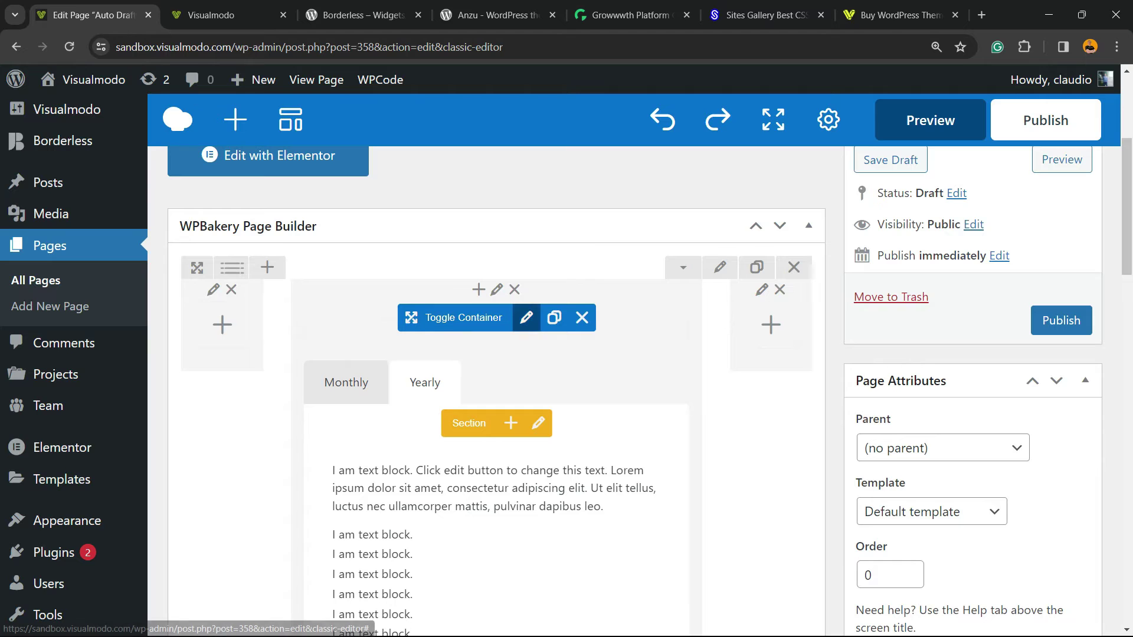
pyautogui.click(525, 319)
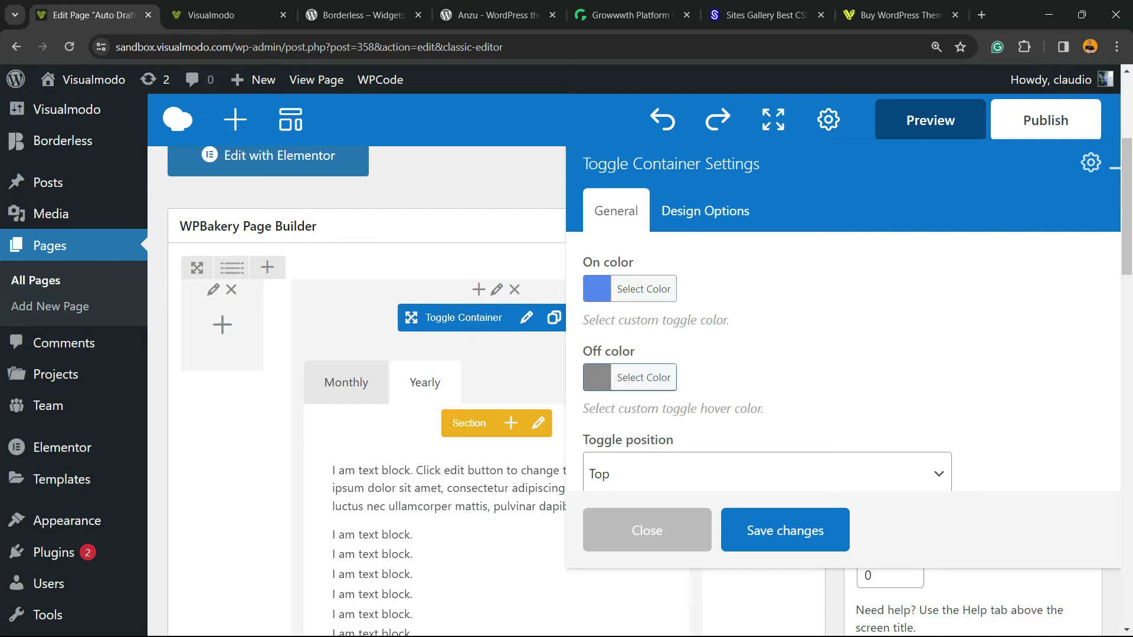
pyautogui.click(643, 289)
pyautogui.moveTo(695, 323); pyautogui.dragTo(734, 360)
pyautogui.click(785, 530)
# - Review the Toggle Container's toggle position and CSS animation options, keeping the position at Top, and save the settings
pyautogui.click(526, 317)
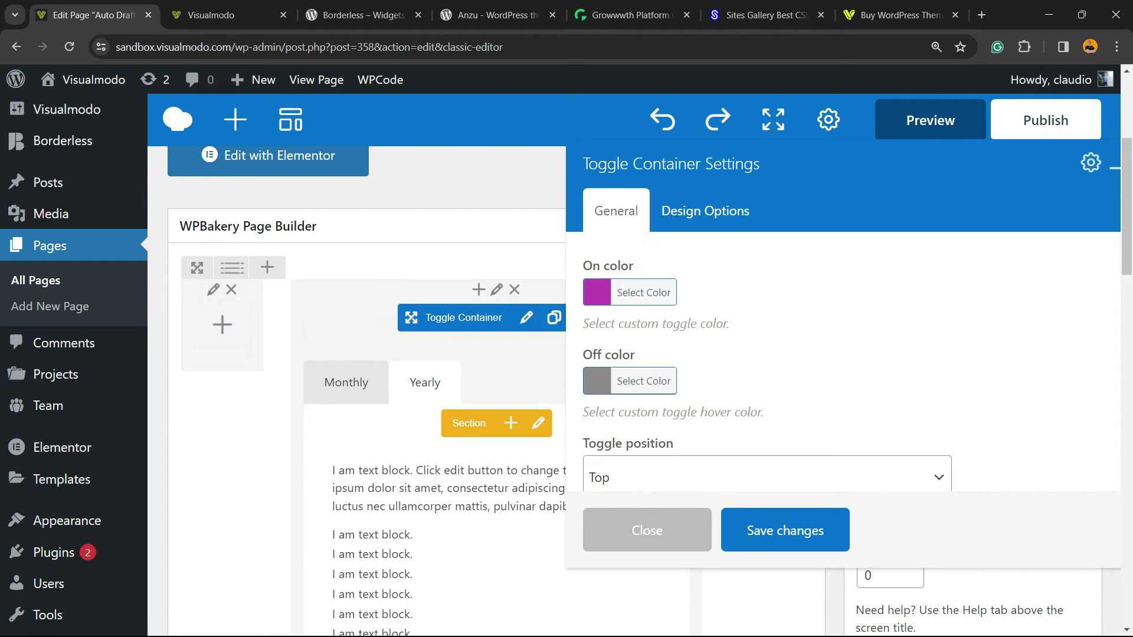
pyautogui.scroll(-3, 843, 360)
pyautogui.click(602, 330)
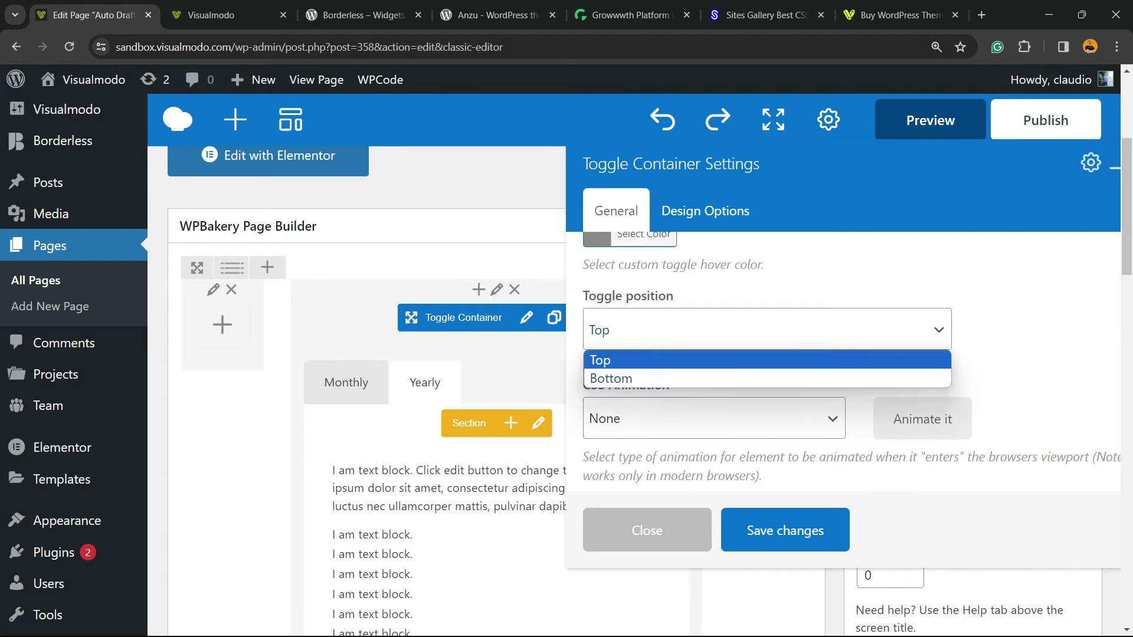
pyautogui.press('Escape')
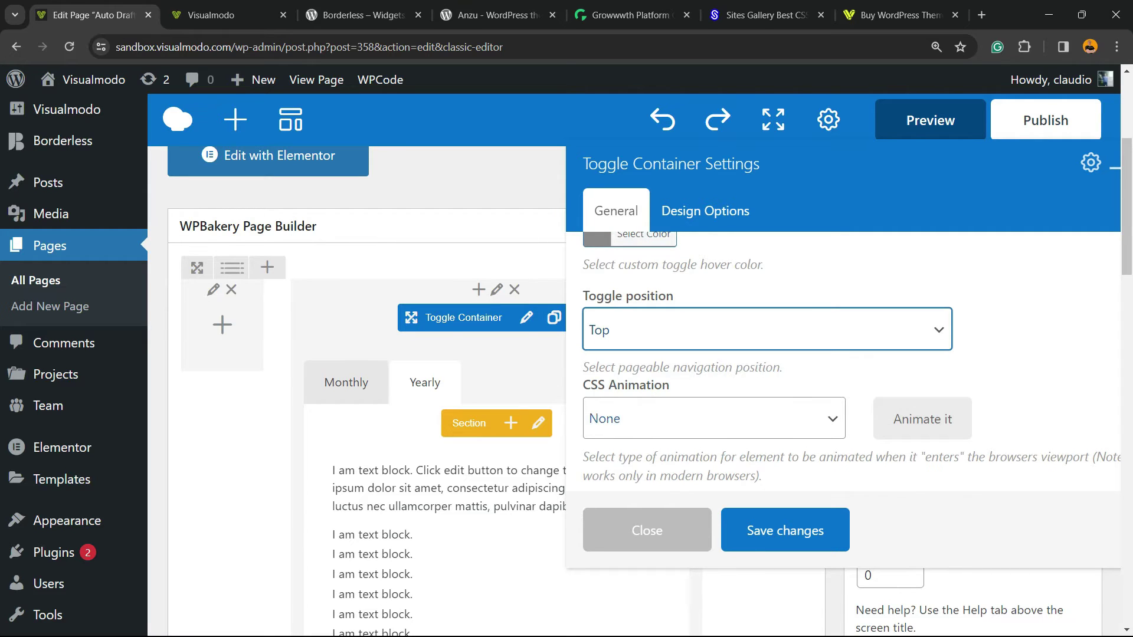
pyautogui.scroll(-5, 843, 360)
pyautogui.scroll(6, 844, 360)
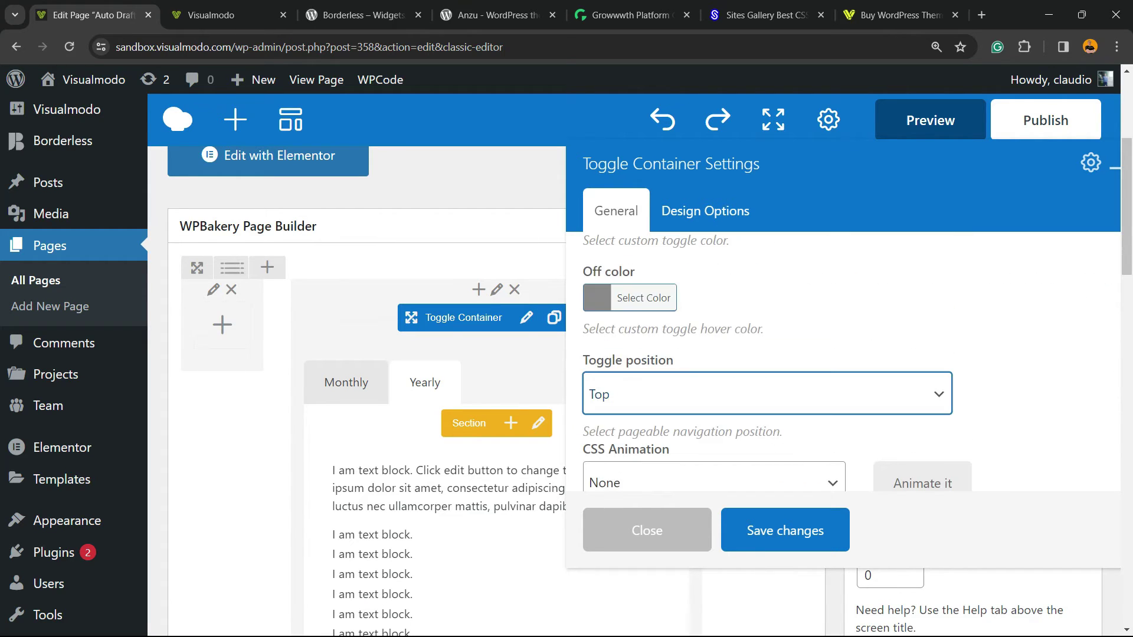
pyautogui.click(784, 530)
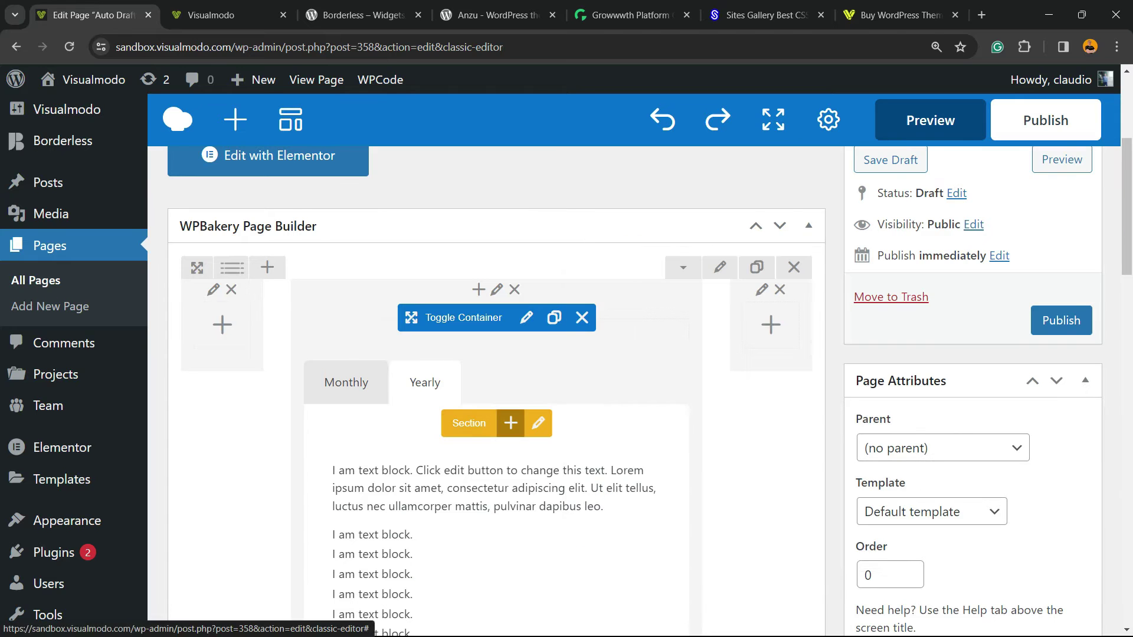
# - Review the Yearly section's title, ID and extra class settings and close them without changing anything
pyautogui.click(537, 423)
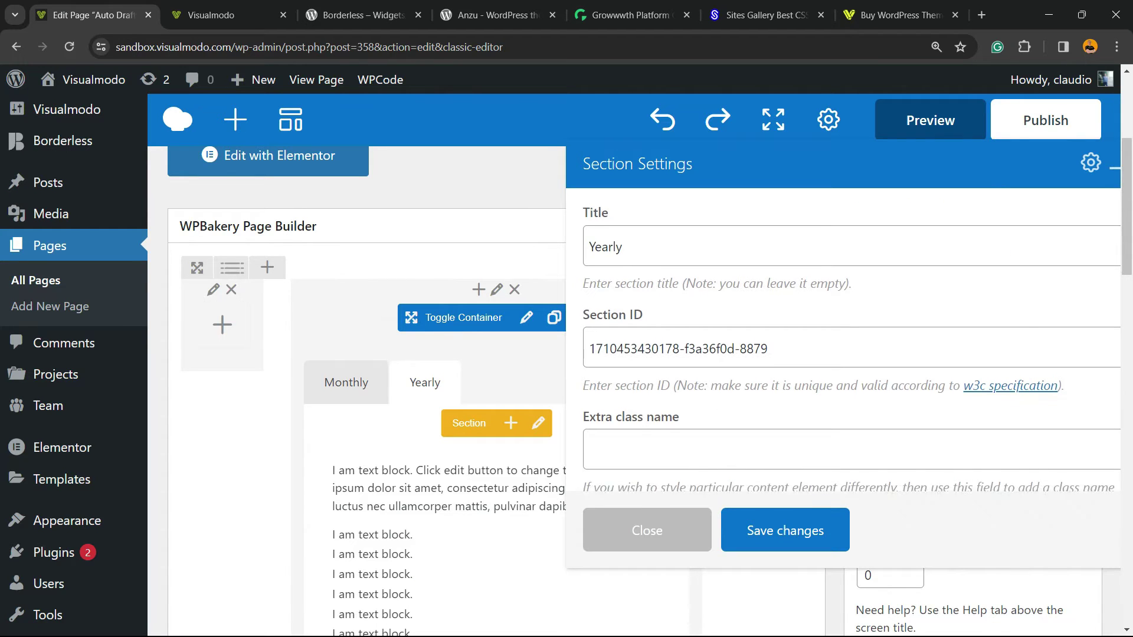
pyautogui.hotkey('ctrl', 'a')
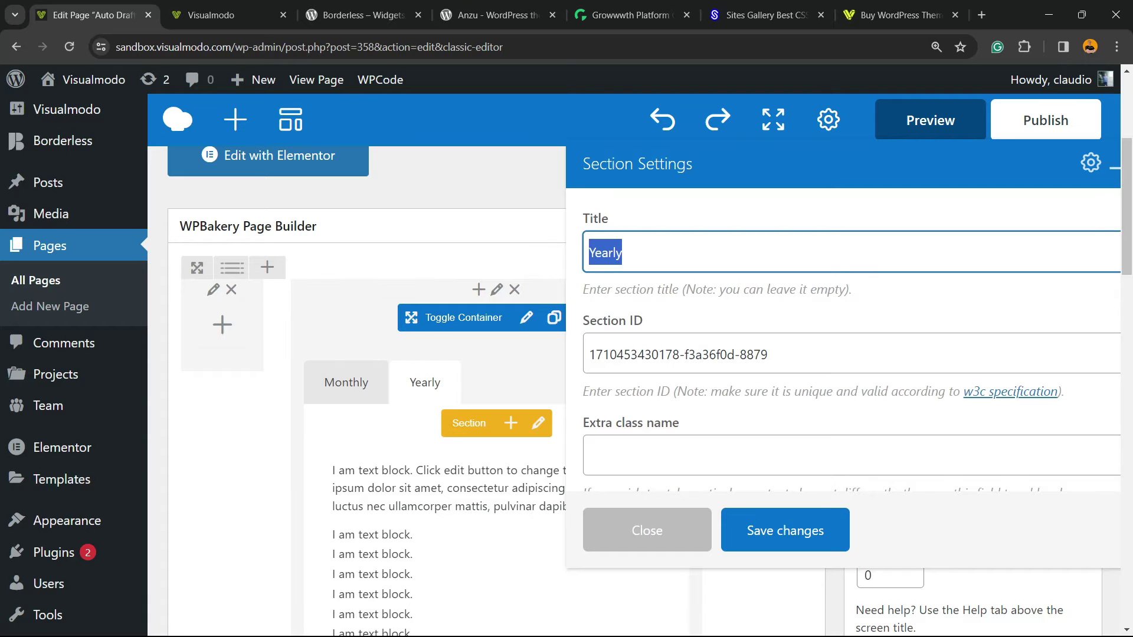
pyautogui.scroll(-4, 843, 346)
pyautogui.click(646, 530)
pyautogui.scroll(3, 496, 383)
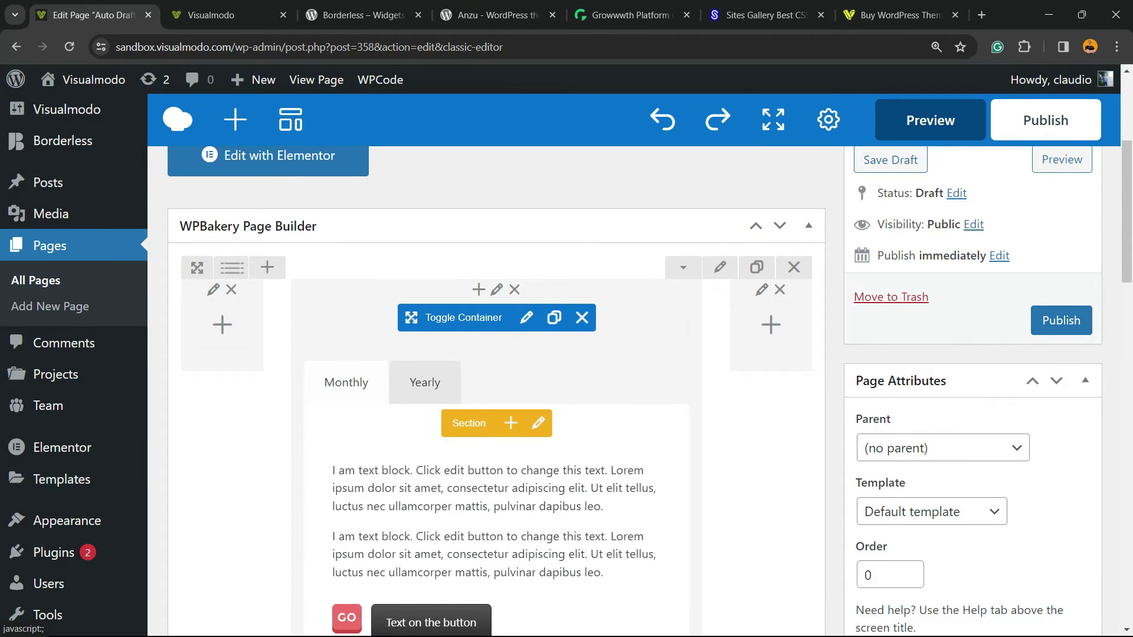
# - Preview the page, switch the toggle to Yearly to check its content, and return to the page editor
pyautogui.click(929, 119)
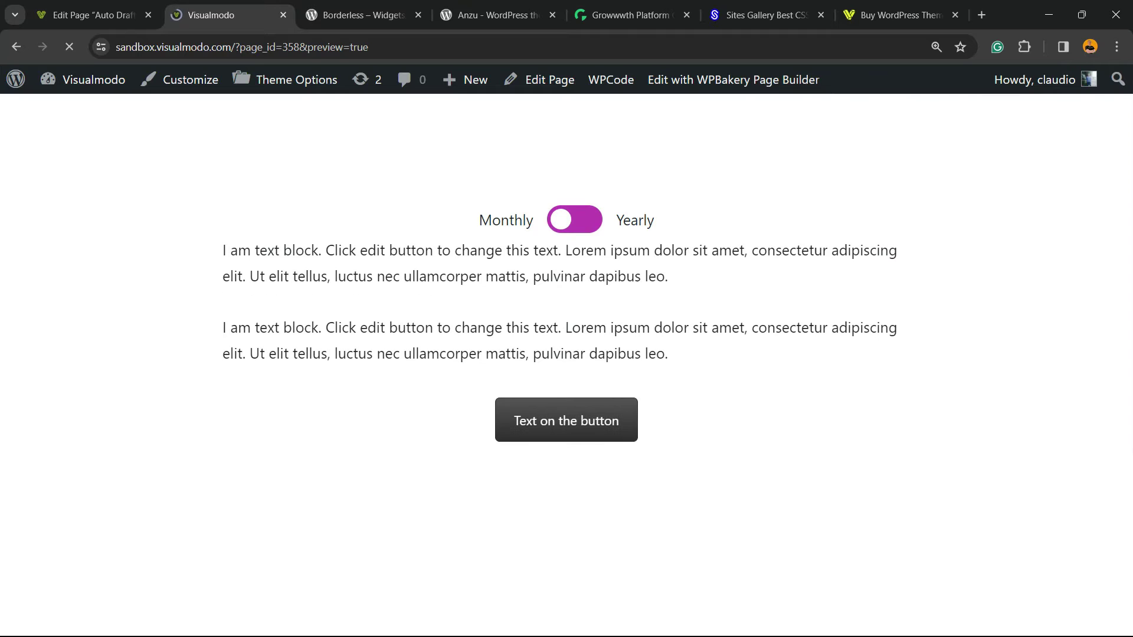
pyautogui.click(574, 219)
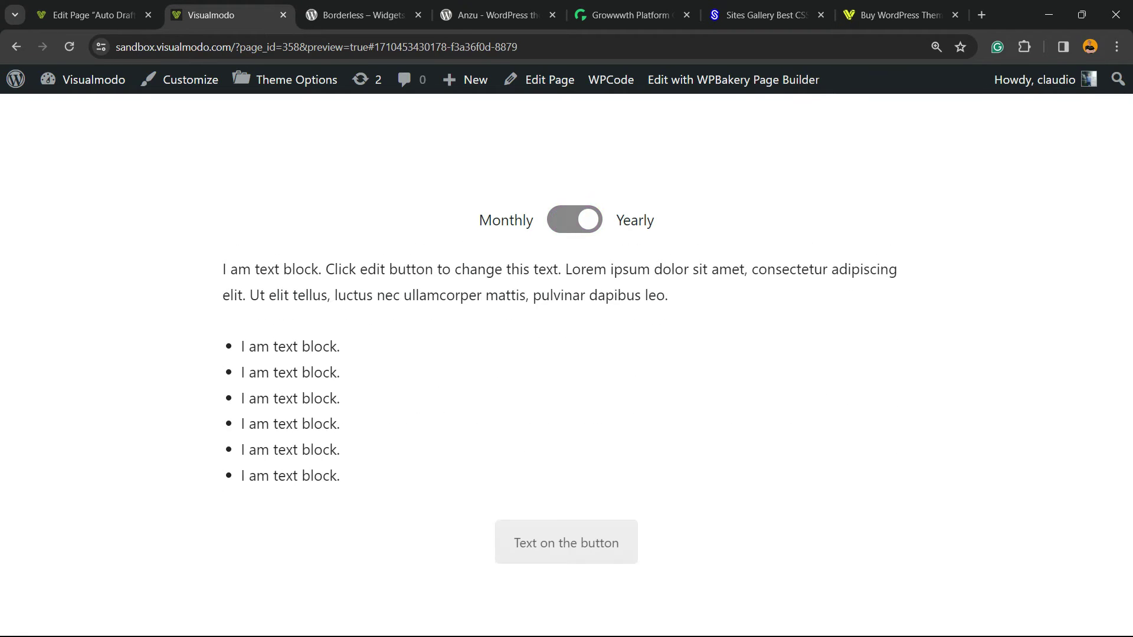
pyautogui.click(93, 15)
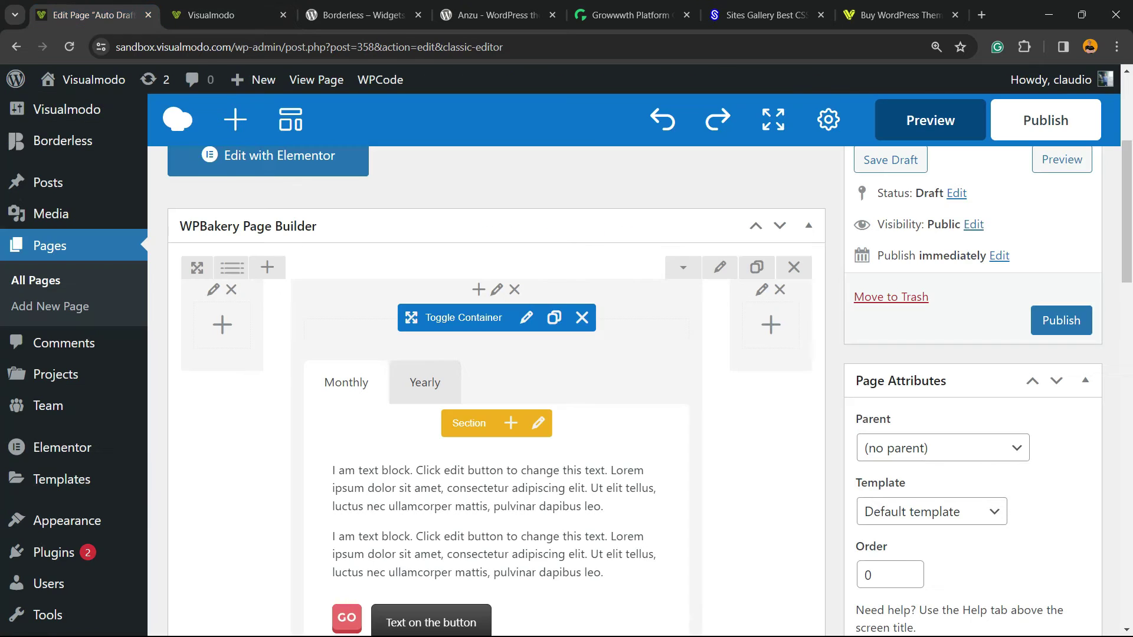
# - Insert an Empty Space element with a height of 32px into the Yearly section above the text block
pyautogui.click(425, 382)
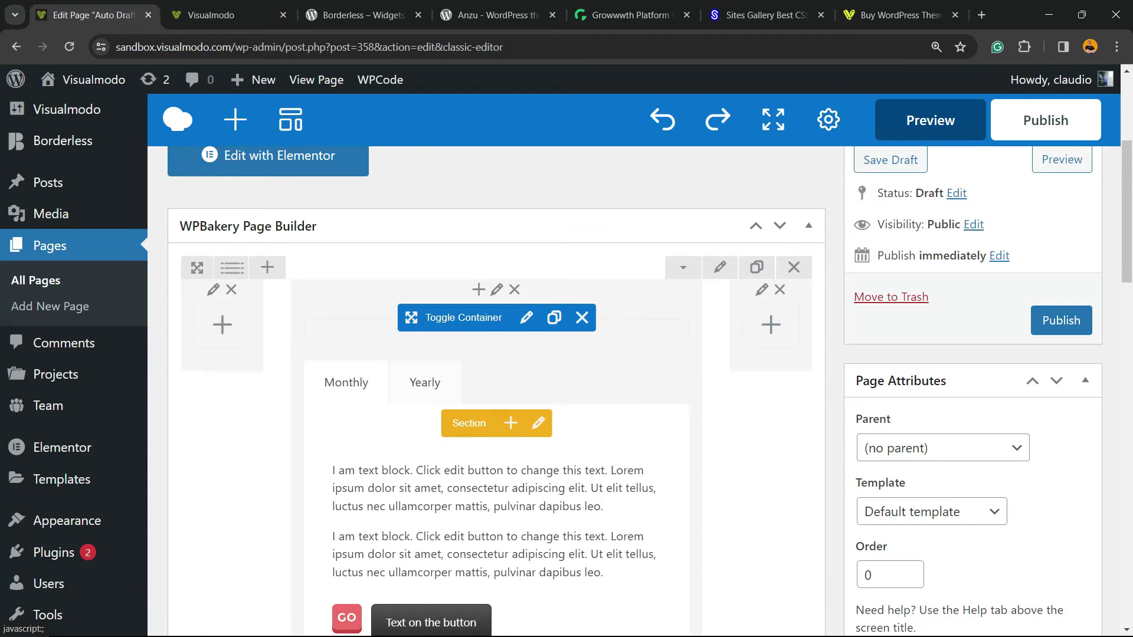
pyautogui.click(511, 423)
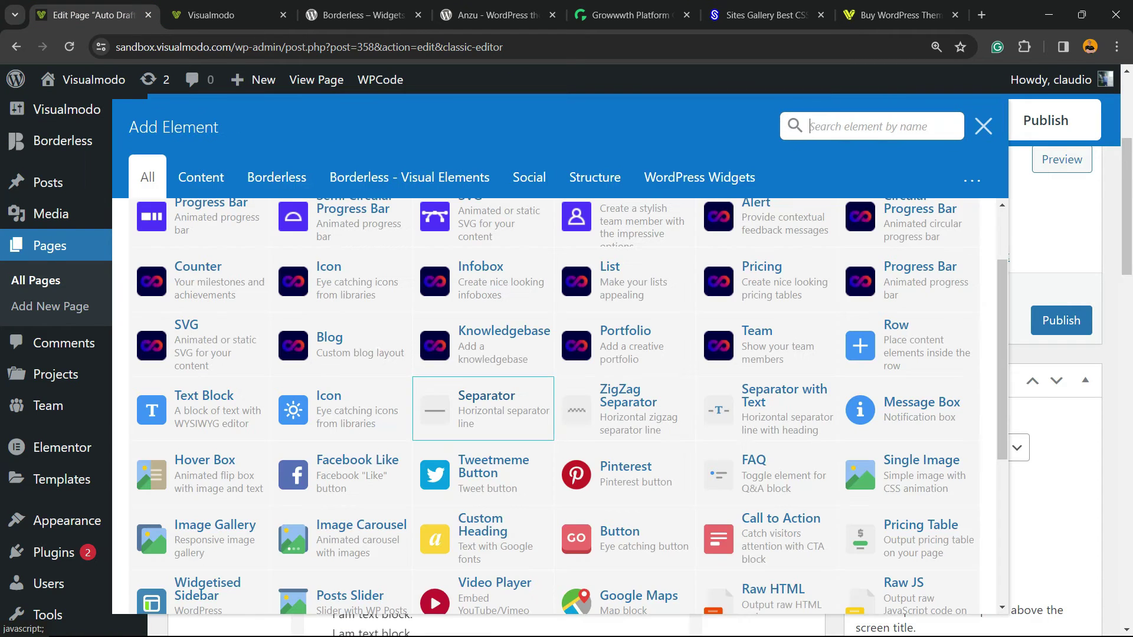
pyautogui.click(868, 126)
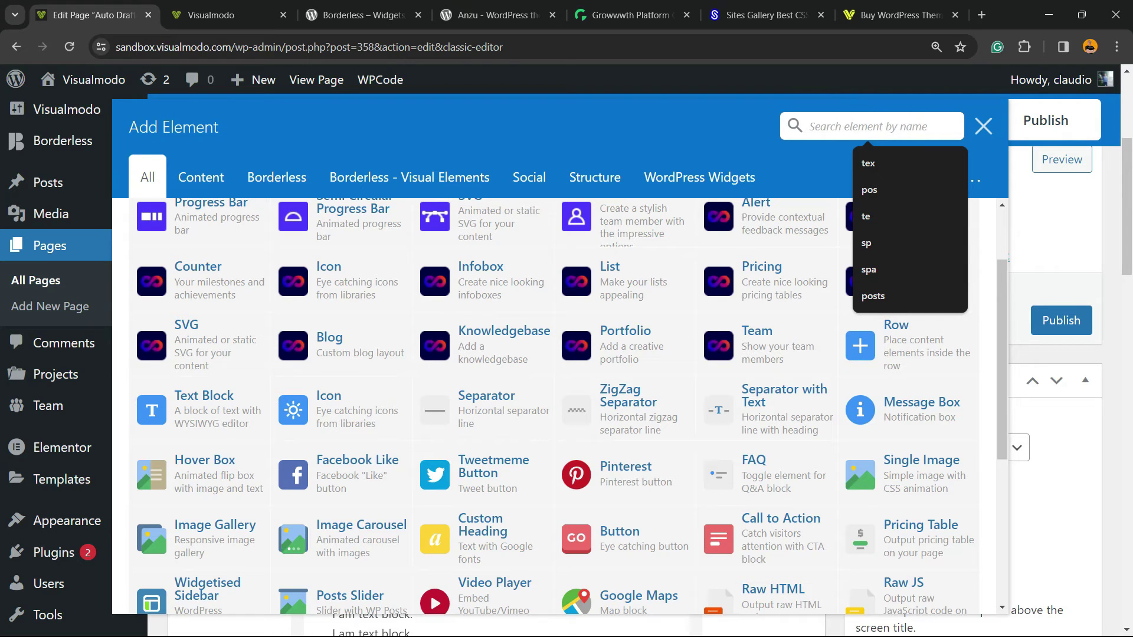
pyautogui.write('sc')
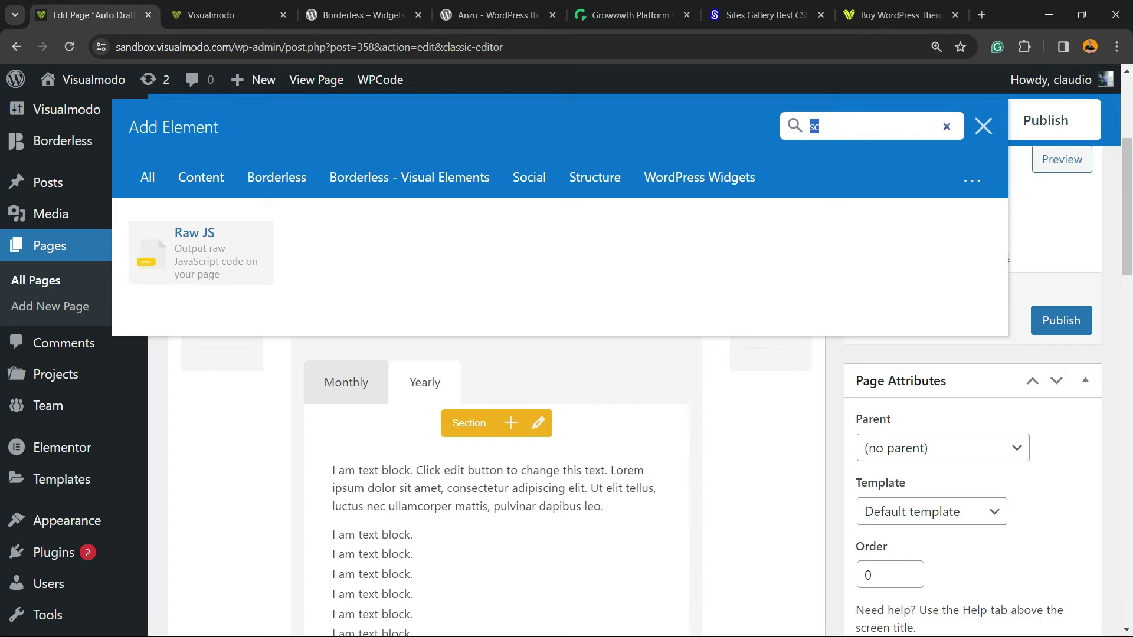
pyautogui.press('BackSpace')
pyautogui.write('sp')
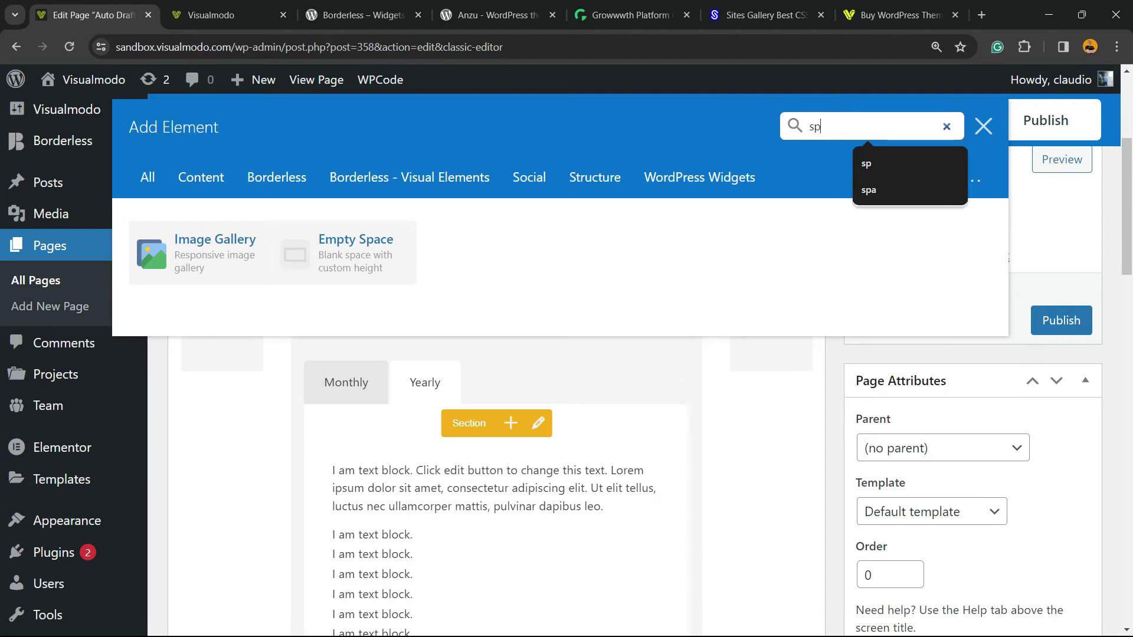
pyautogui.click(348, 253)
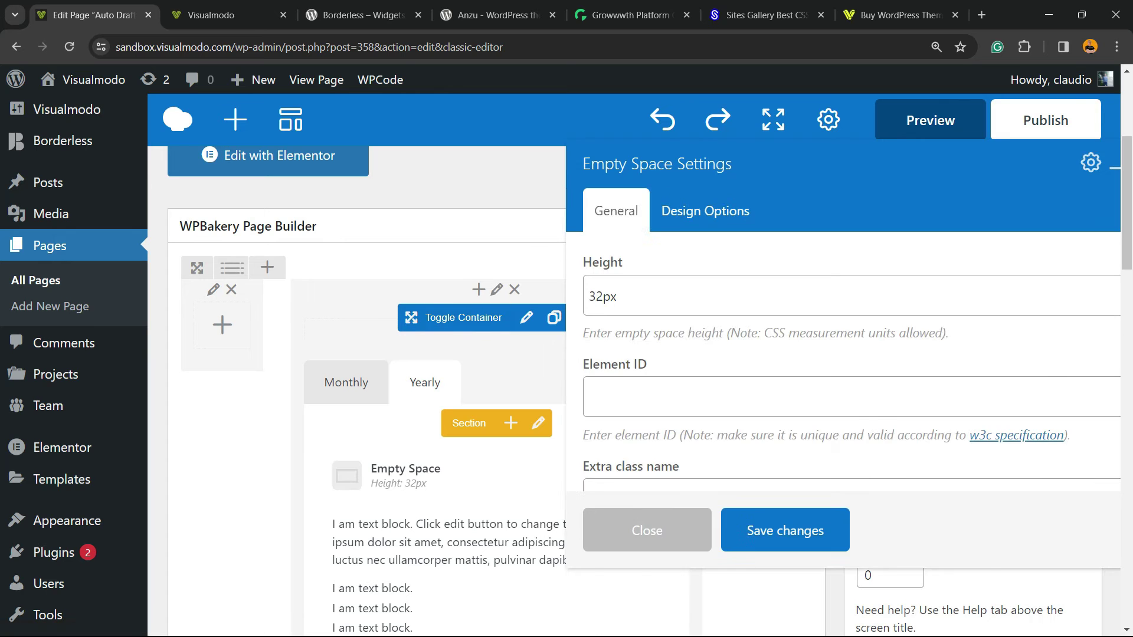
pyautogui.press('Escape')
# - Insert an Empty Space element with a height of 32px into the Monthly section above the text blocks
pyautogui.scroll(-3, 496, 466)
pyautogui.scroll(-2, 496, 466)
pyautogui.scroll(3, 496, 330)
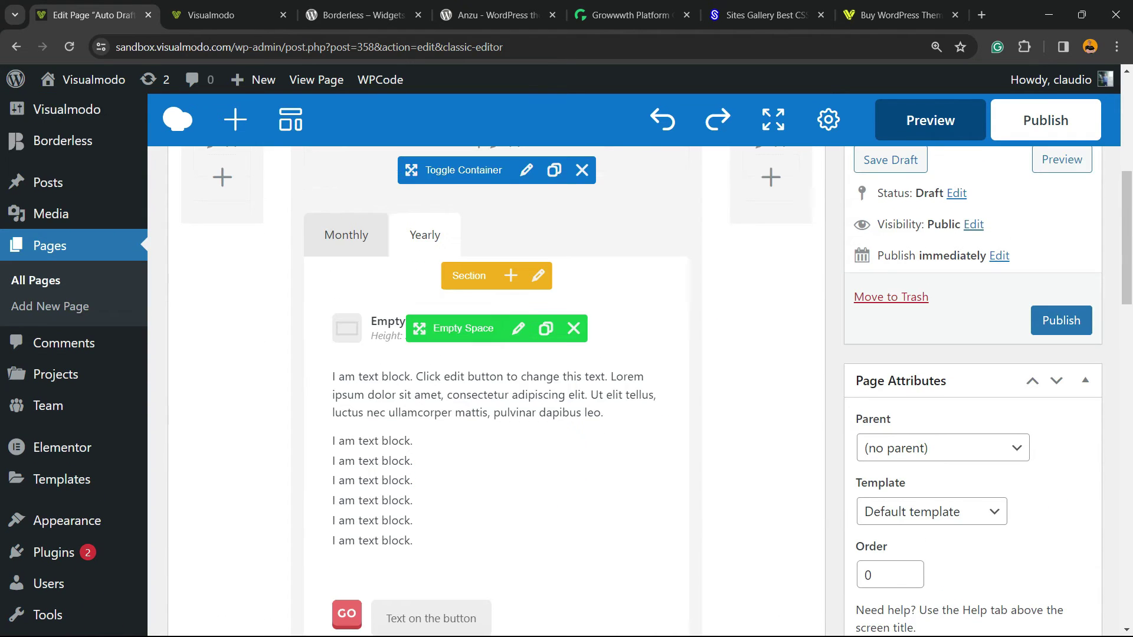
pyautogui.click(346, 235)
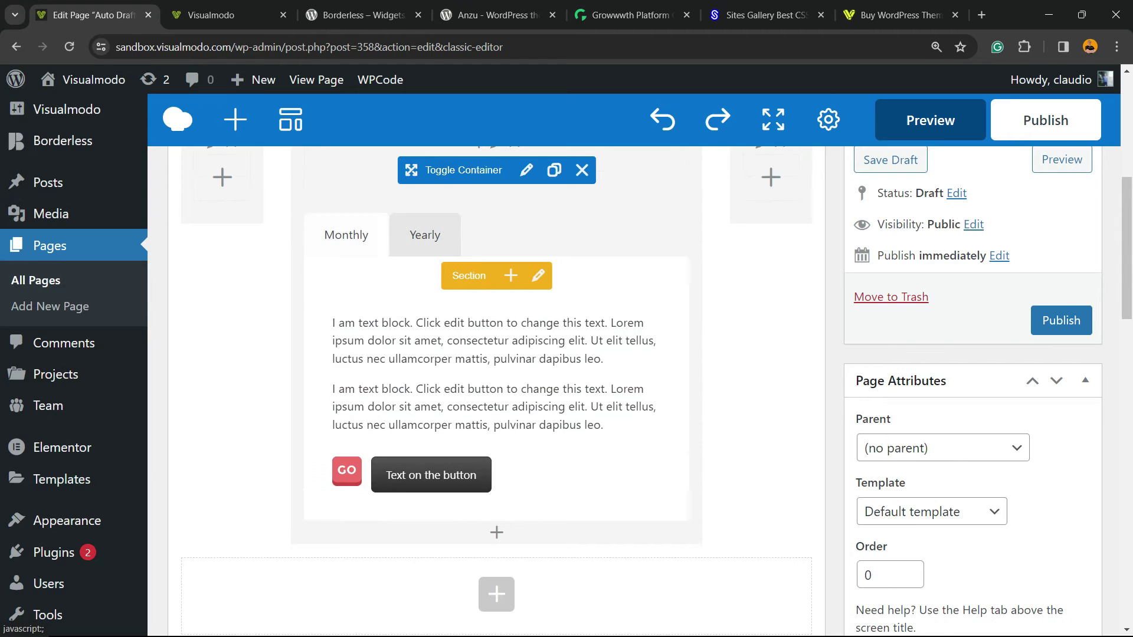
pyautogui.click(510, 276)
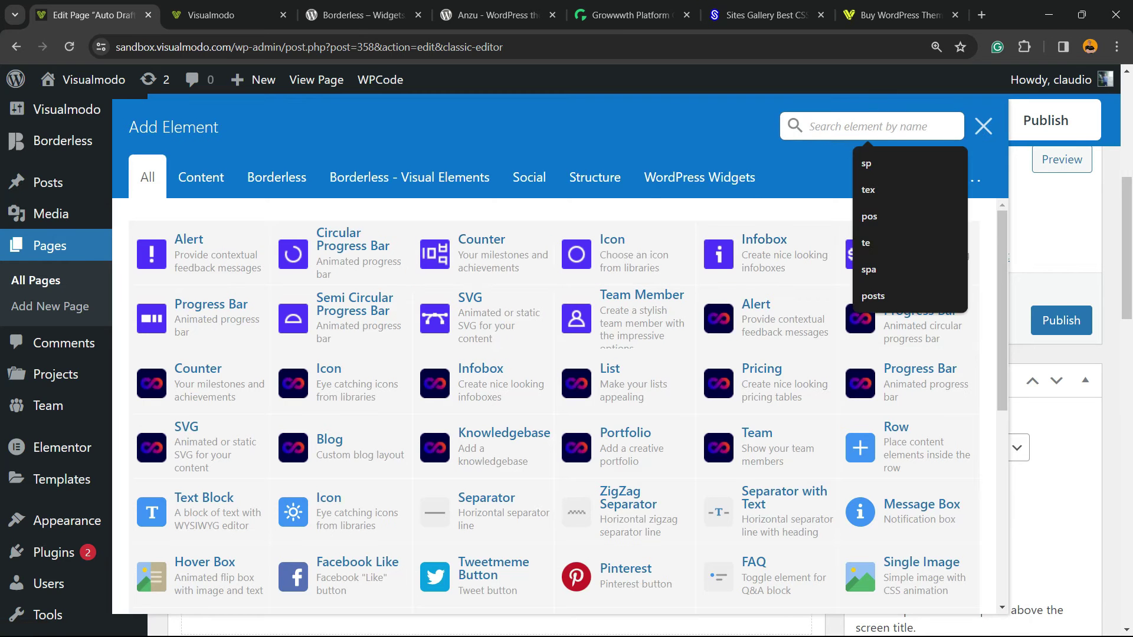
pyautogui.write('spac')
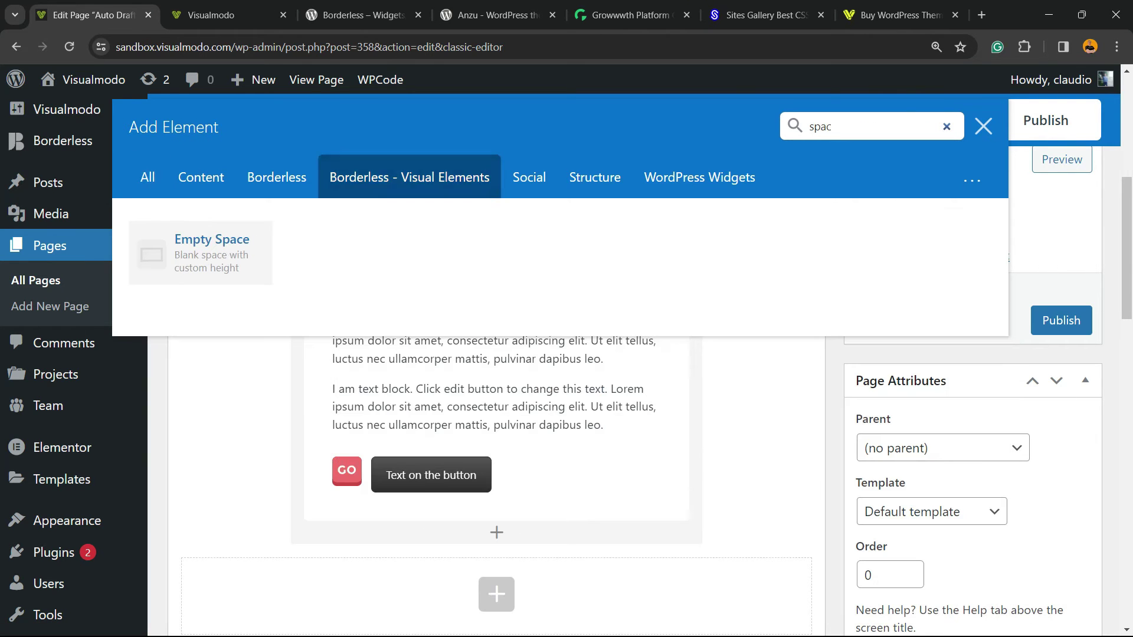
pyautogui.click(200, 253)
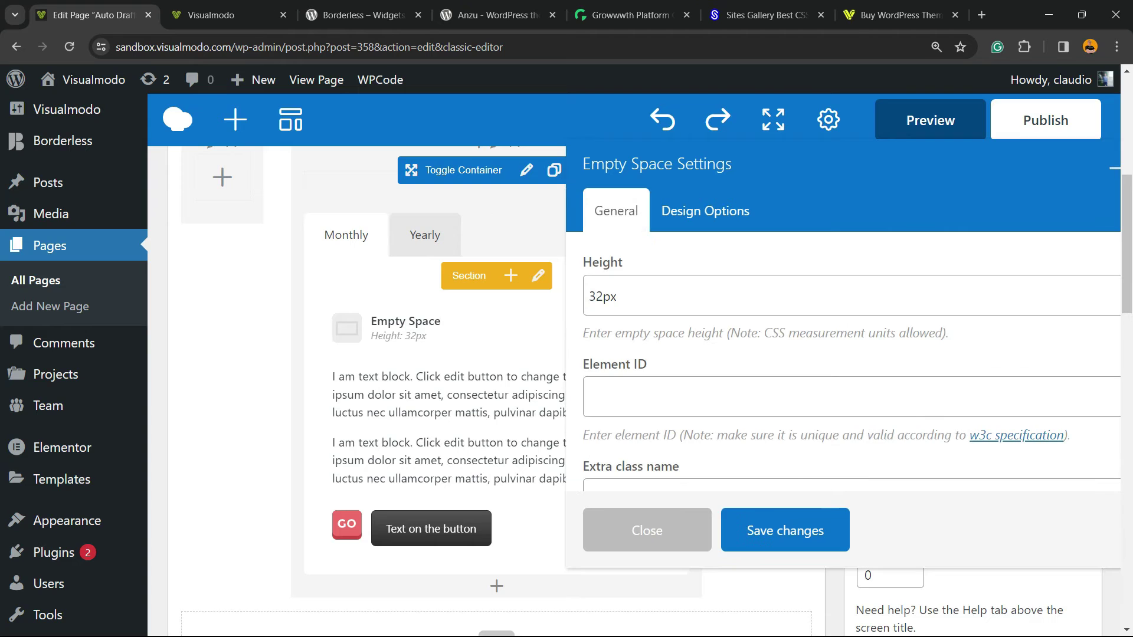
pyautogui.press('Escape')
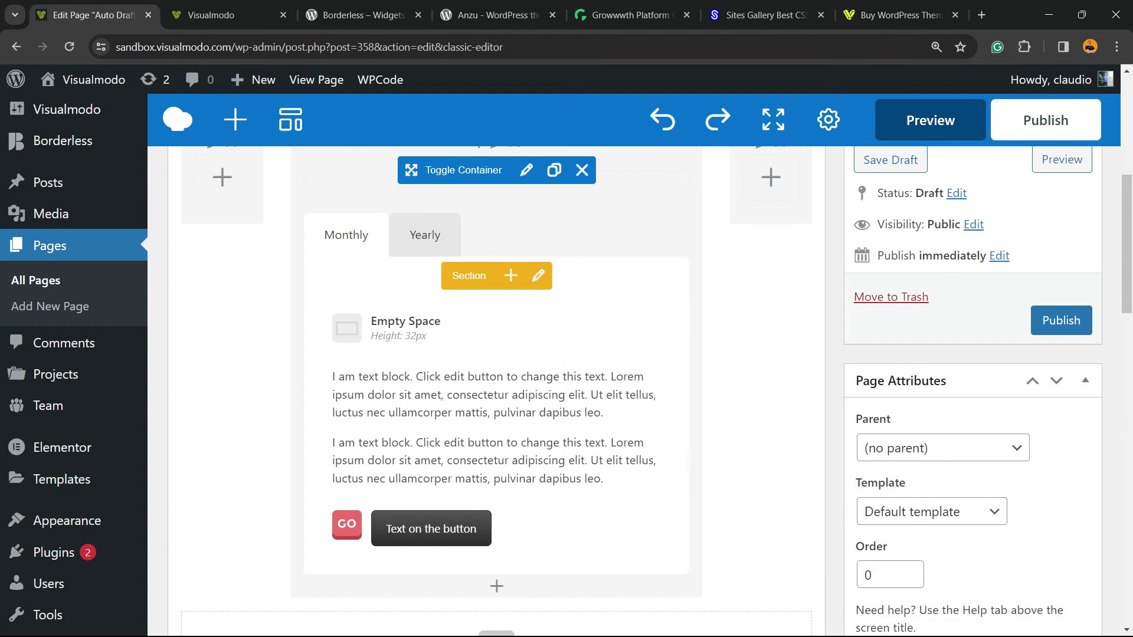
# - Preview the page to check the spacing of the Monthly content, and return to the page editor
pyautogui.click(929, 120)
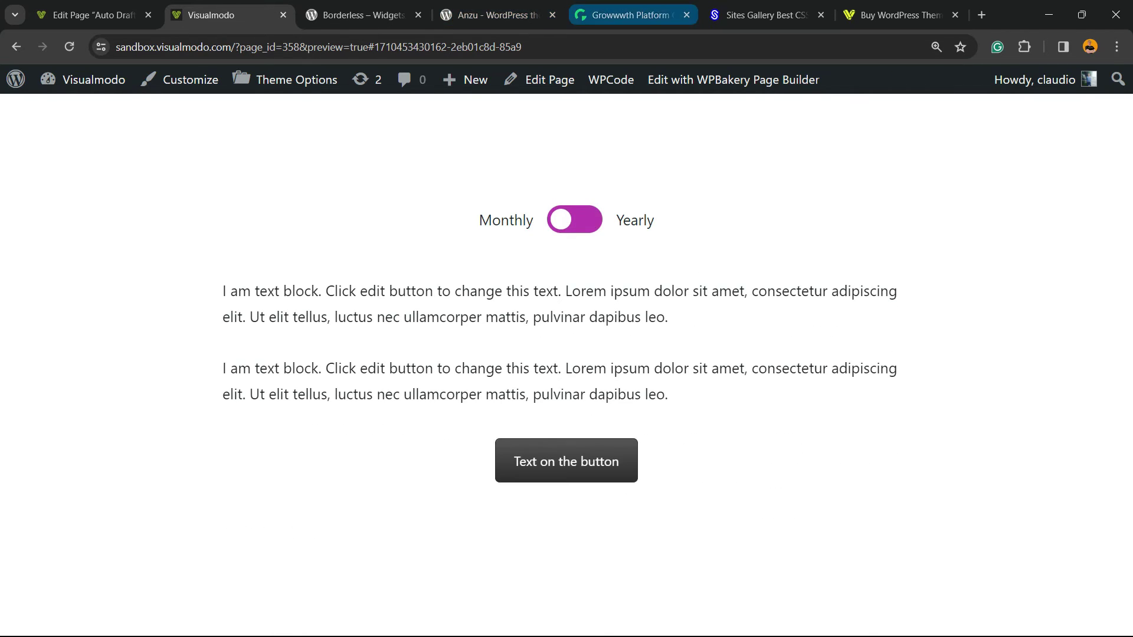
pyautogui.click(630, 15)
pyautogui.click(497, 15)
pyautogui.click(363, 15)
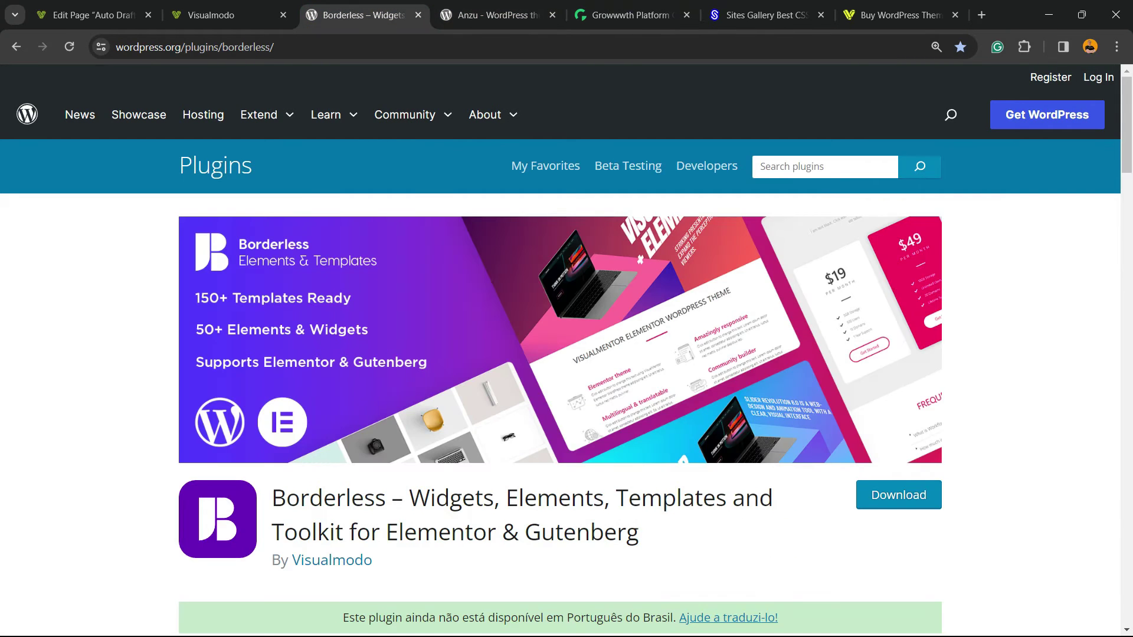
pyautogui.click(229, 14)
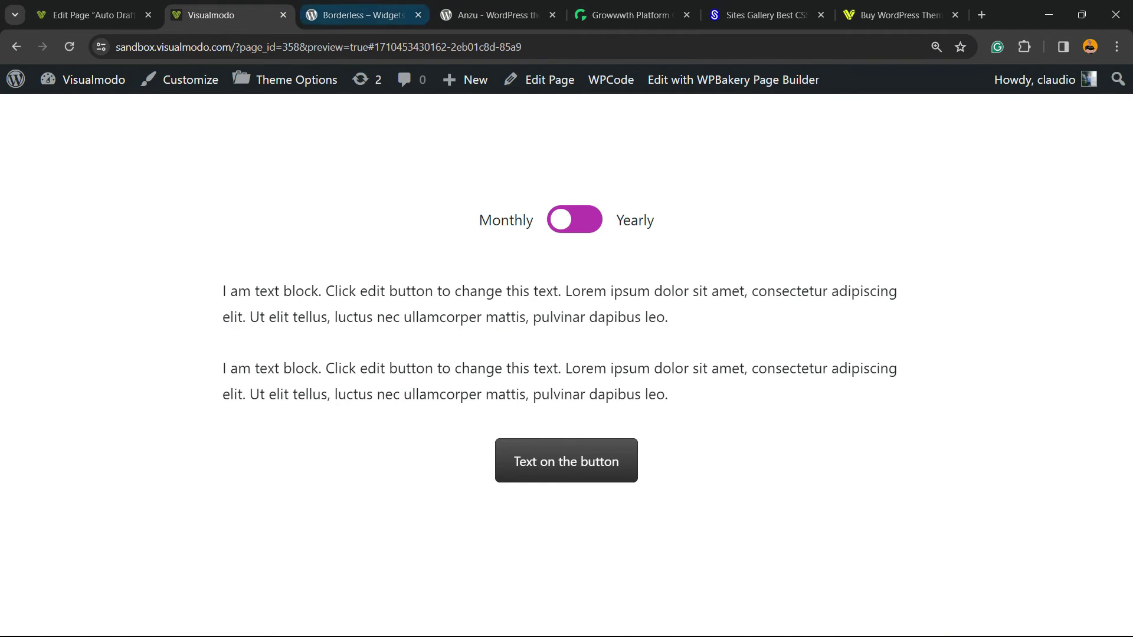
pyautogui.click(94, 15)
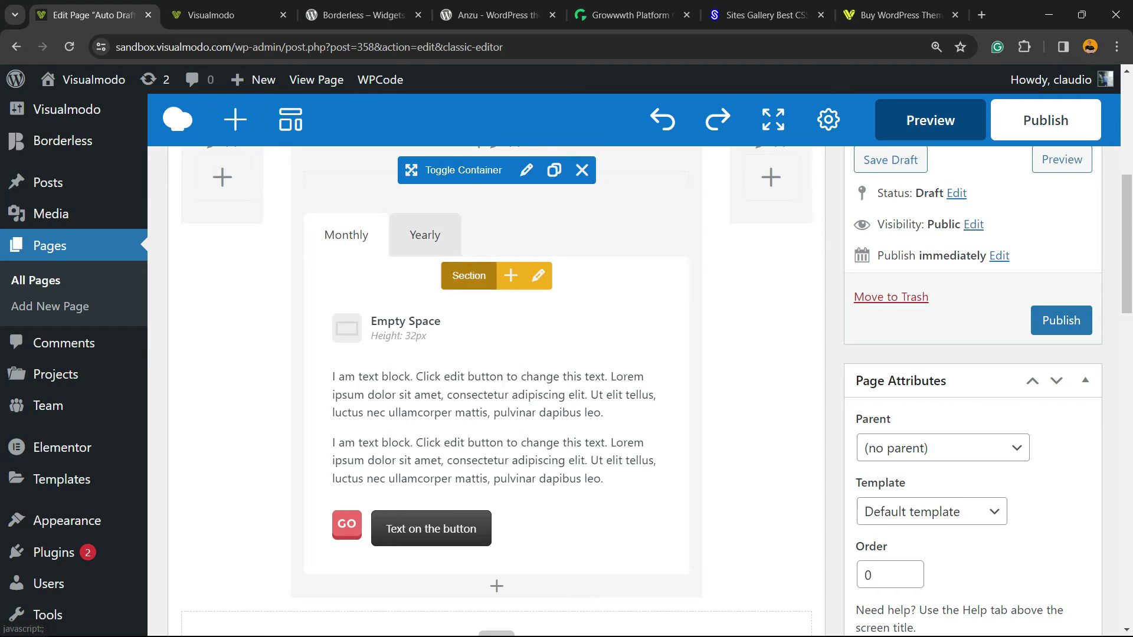
# - Add an inner row to the start of the Yearly section and split it into two equal columns
pyautogui.click(425, 234)
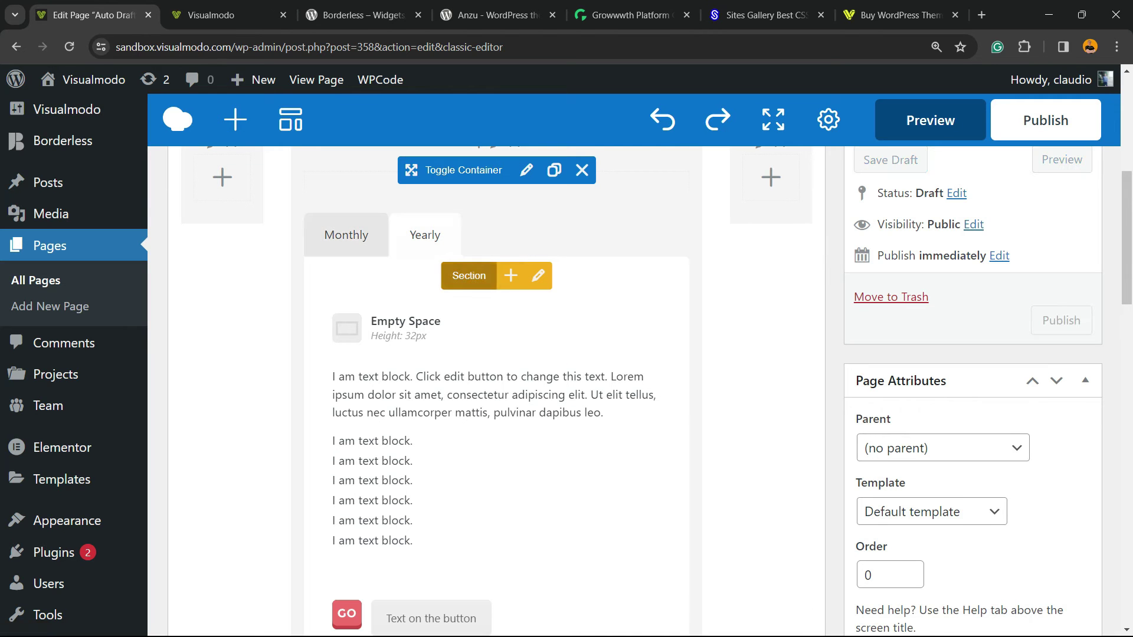
pyautogui.click(510, 275)
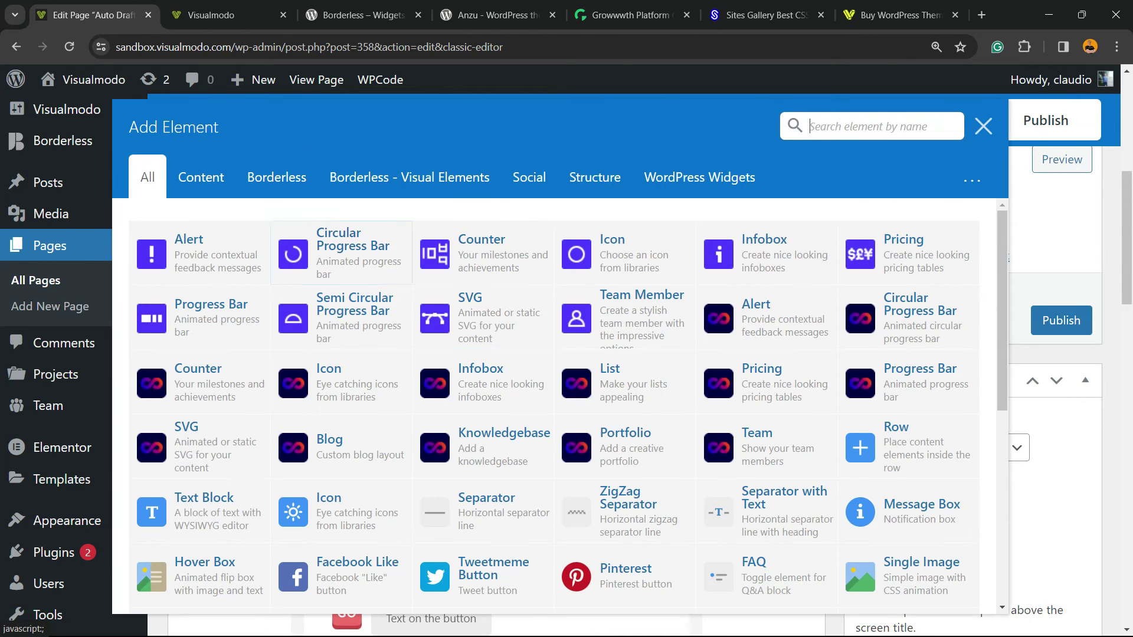
pyautogui.click(201, 177)
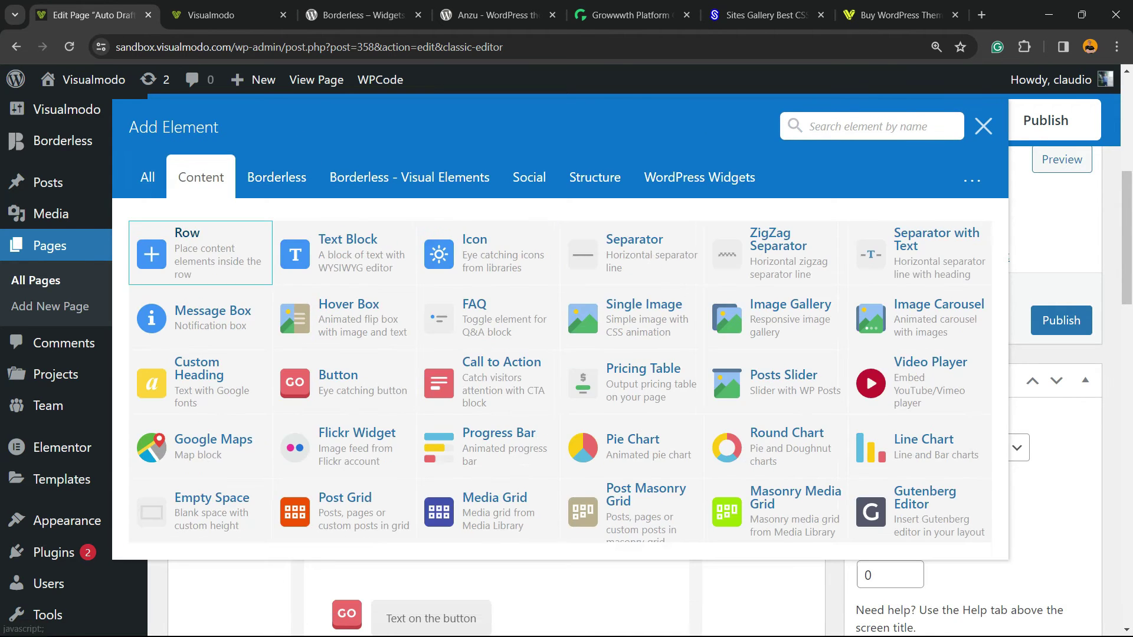
pyautogui.click(177, 248)
pyautogui.moveTo(372, 315)
pyautogui.click(409, 316)
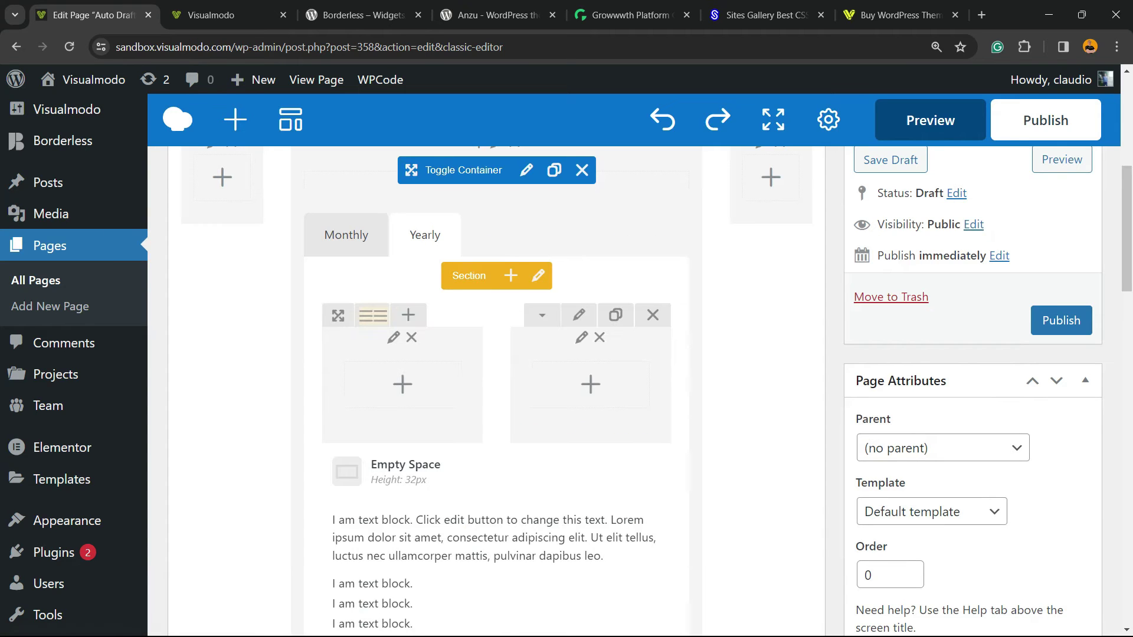
# - Move the Yearly section's Empty Space above the new row and its text block into the row's first column
pyautogui.moveTo(463, 472); pyautogui.dragTo(507, 354)
pyautogui.scroll(-5, 508, 366)
pyautogui.scroll(3, 495, 354)
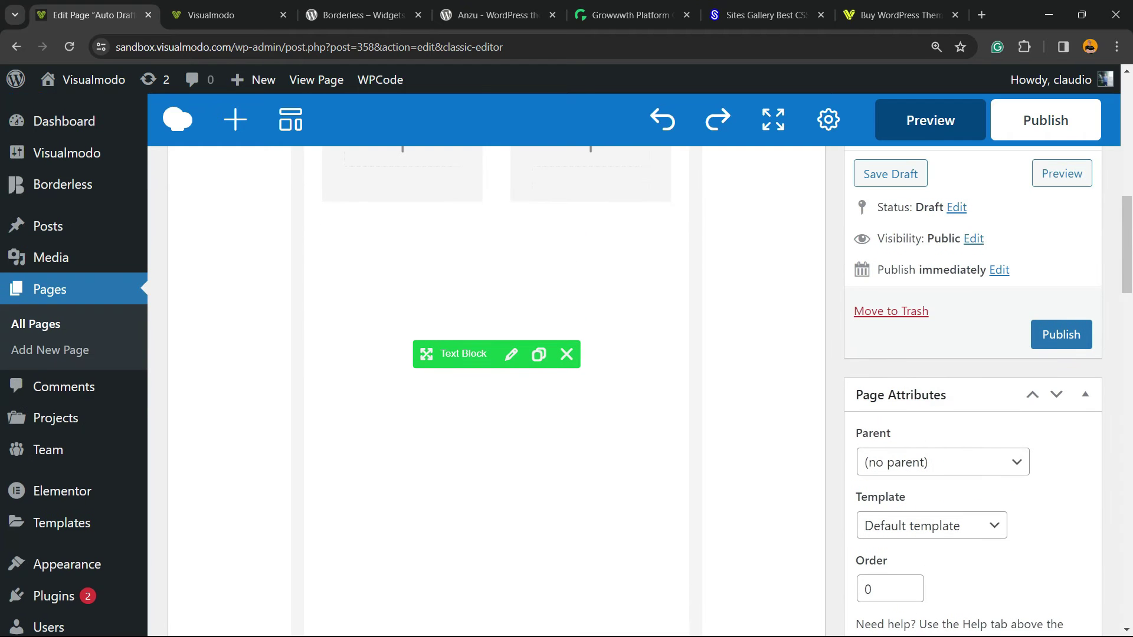
pyautogui.moveTo(463, 351); pyautogui.dragTo(466, 295)
pyautogui.scroll(-3, 407, 413)
pyautogui.scroll(3, 407, 413)
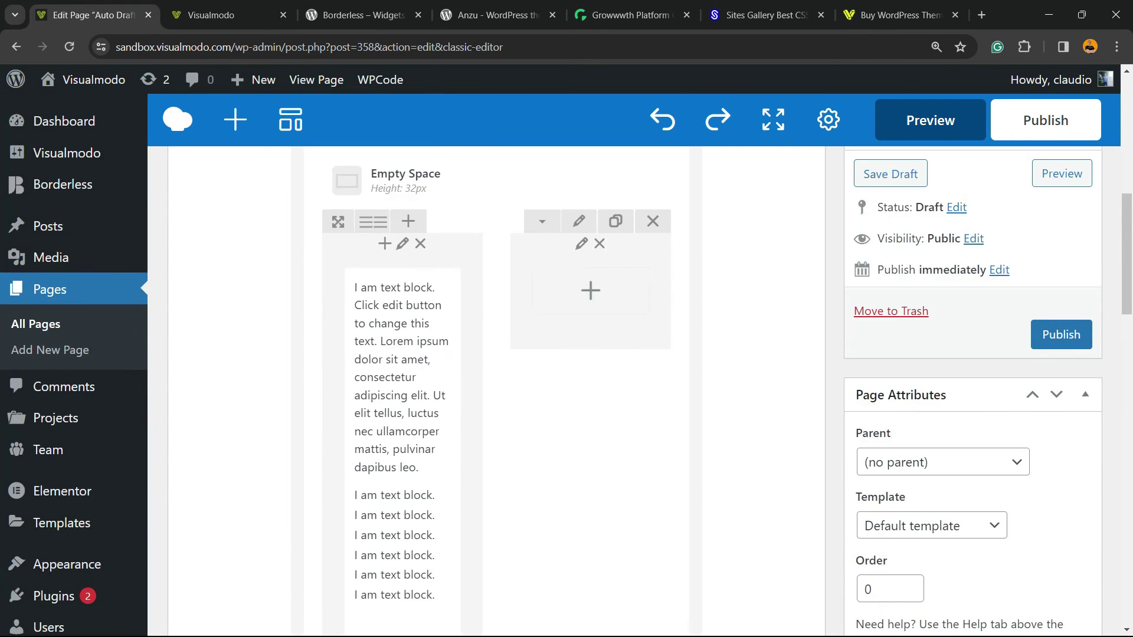
# - Review the bulleted list in the moved text block's settings and save them without changing the text
pyautogui.scroll(-1, 417, 413)
pyautogui.scroll(1, 417, 413)
pyautogui.click(417, 413)
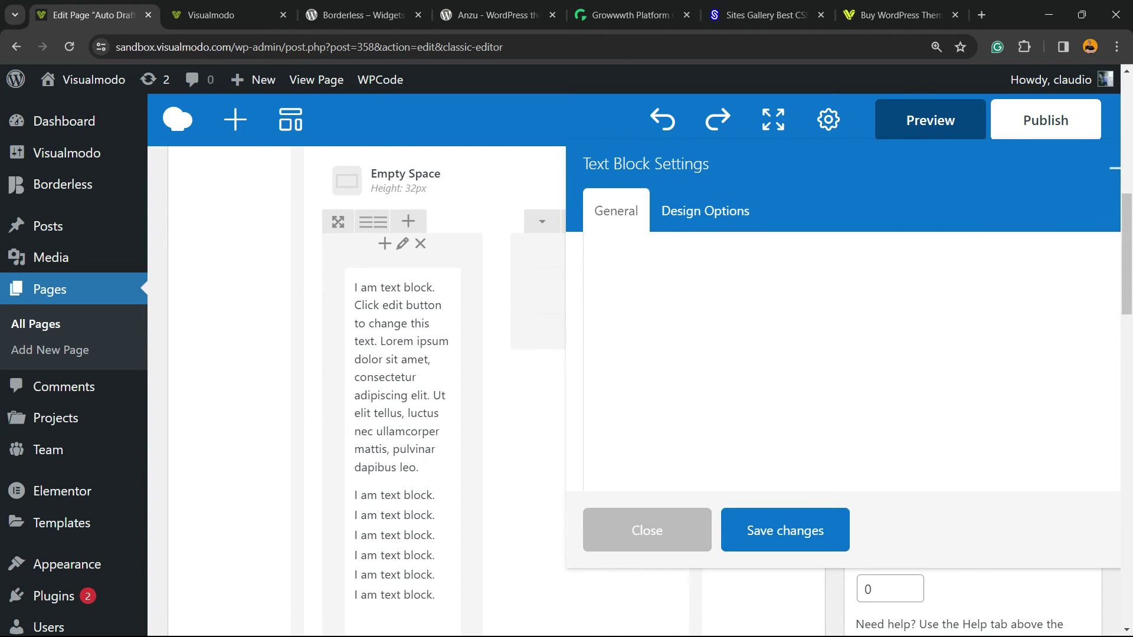
pyautogui.scroll(-1, 851, 413)
pyautogui.click(734, 475)
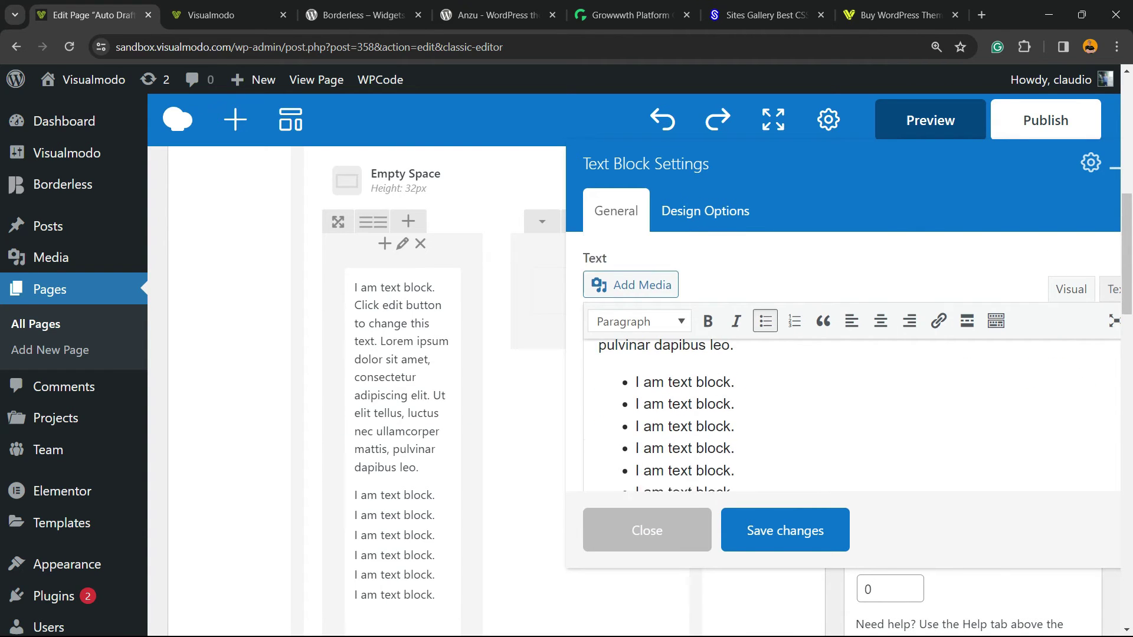
pyautogui.scroll(-3, 719, 354)
pyautogui.moveTo(734, 349); pyautogui.dragTo(636, 303)
pyautogui.click(784, 531)
# - Insert a Single Image element into the row's second column, using the media library photo of a hand holding flowers
pyautogui.click(590, 289)
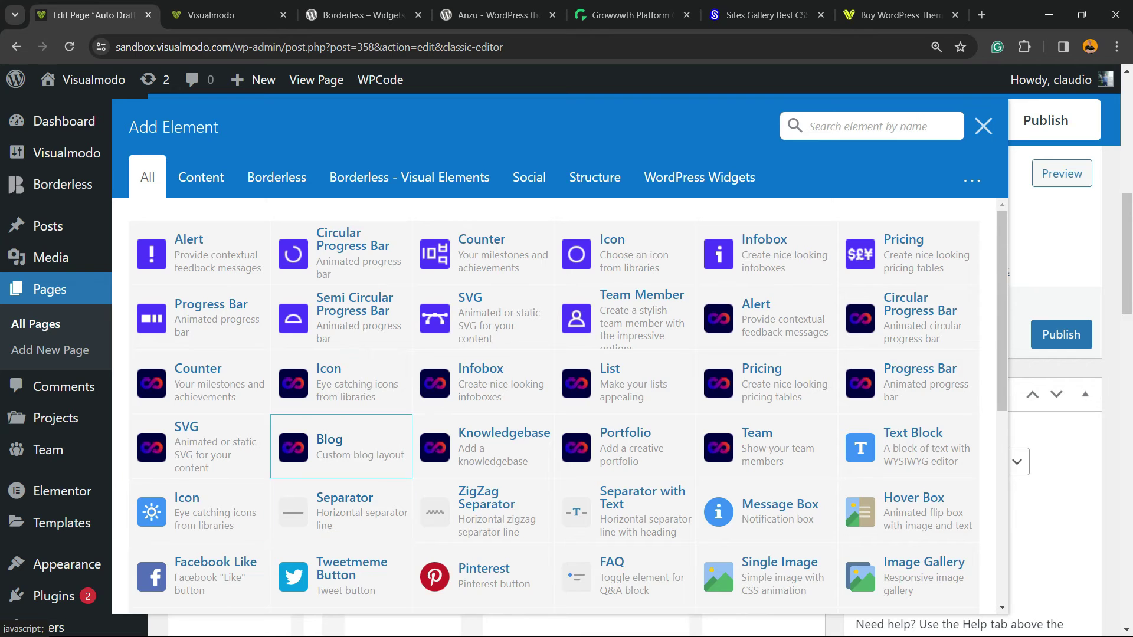
pyautogui.scroll(-2, 253, 496)
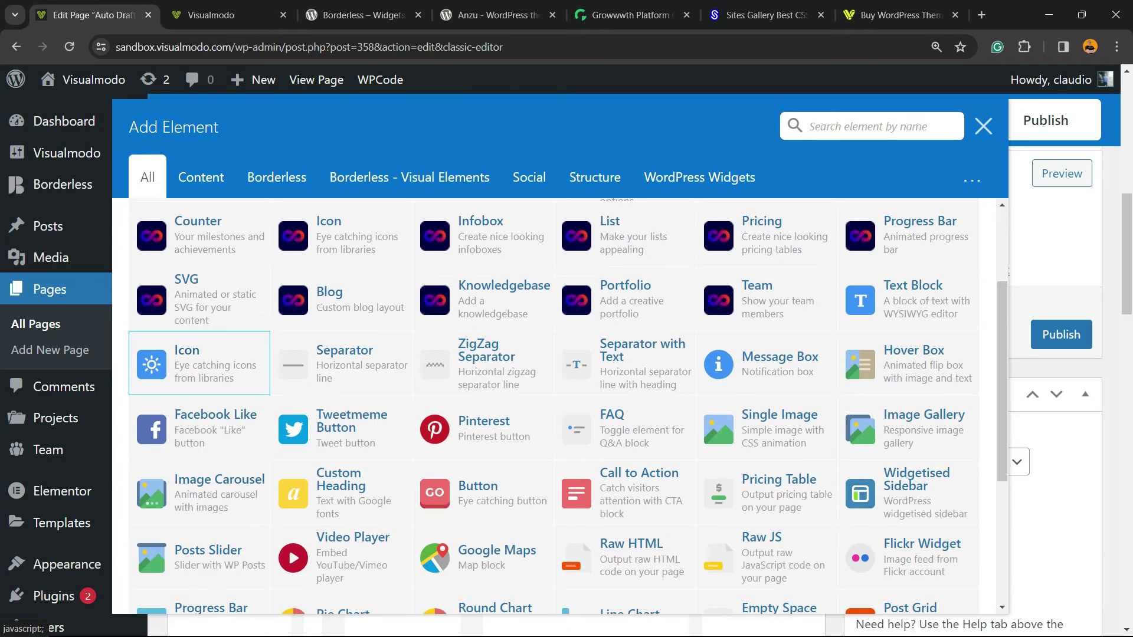
pyautogui.scroll(3, 307, 377)
pyautogui.click(201, 177)
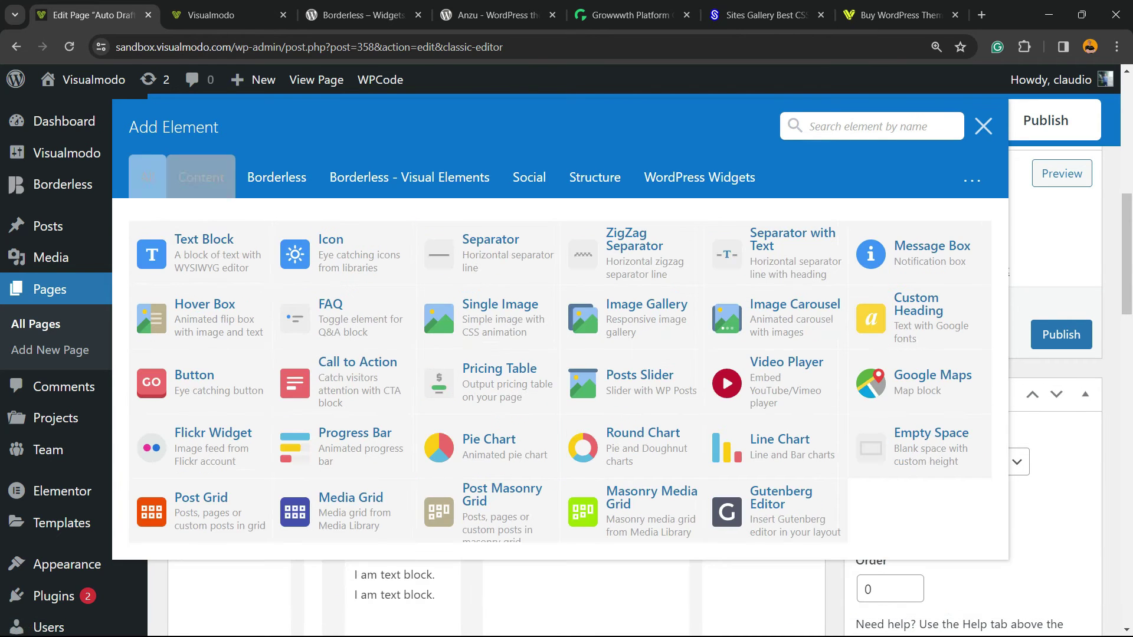
pyautogui.click(493, 319)
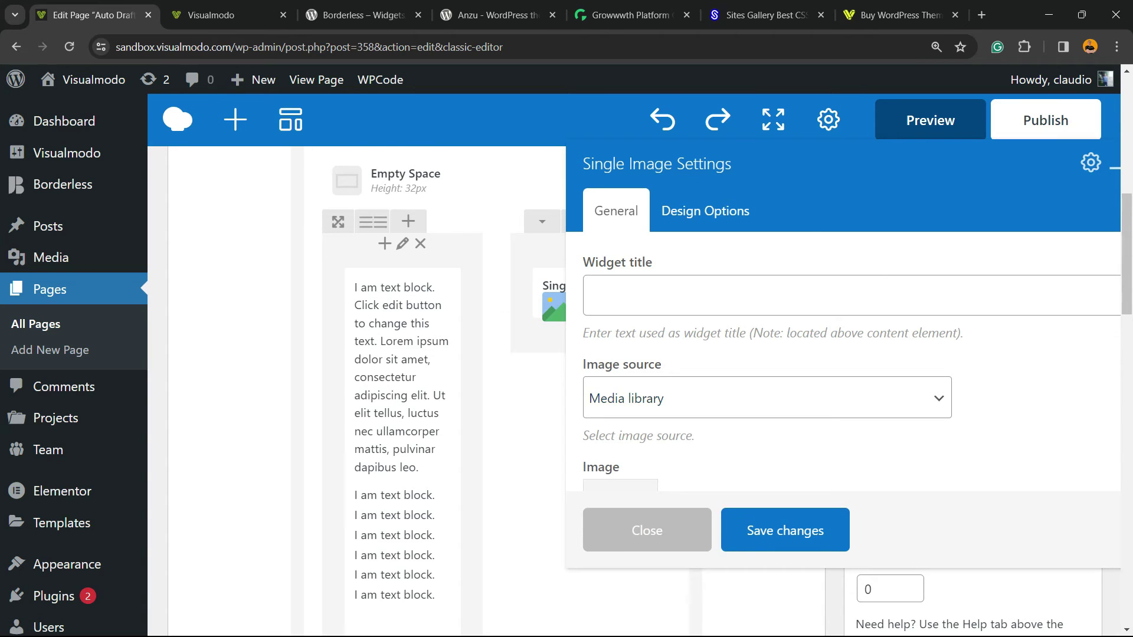
pyautogui.click(620, 485)
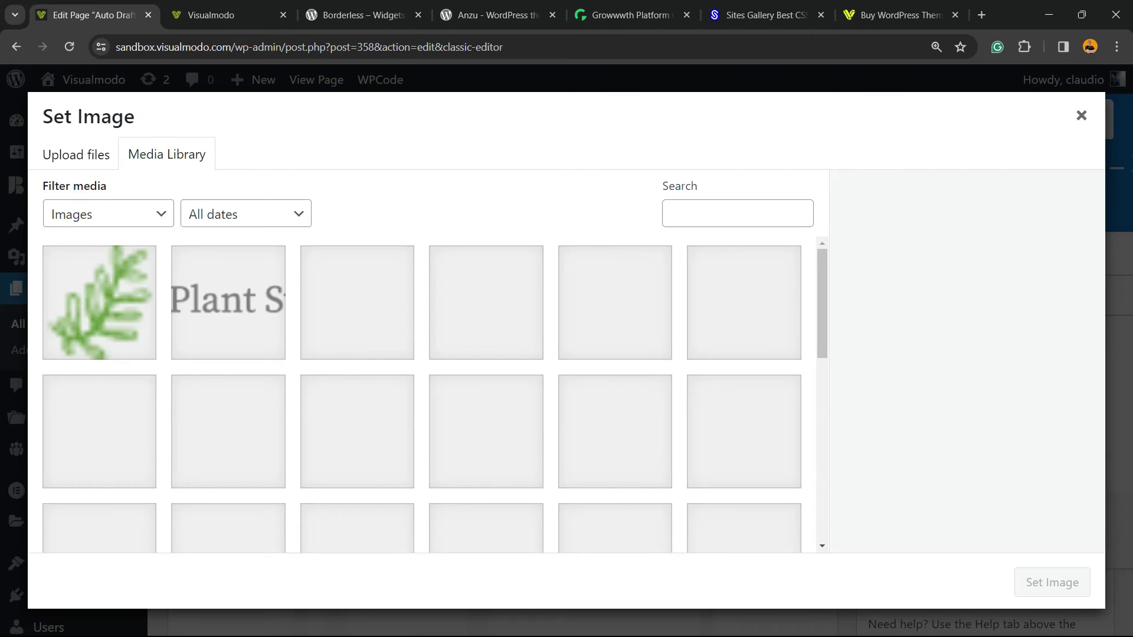
pyautogui.click(626, 441)
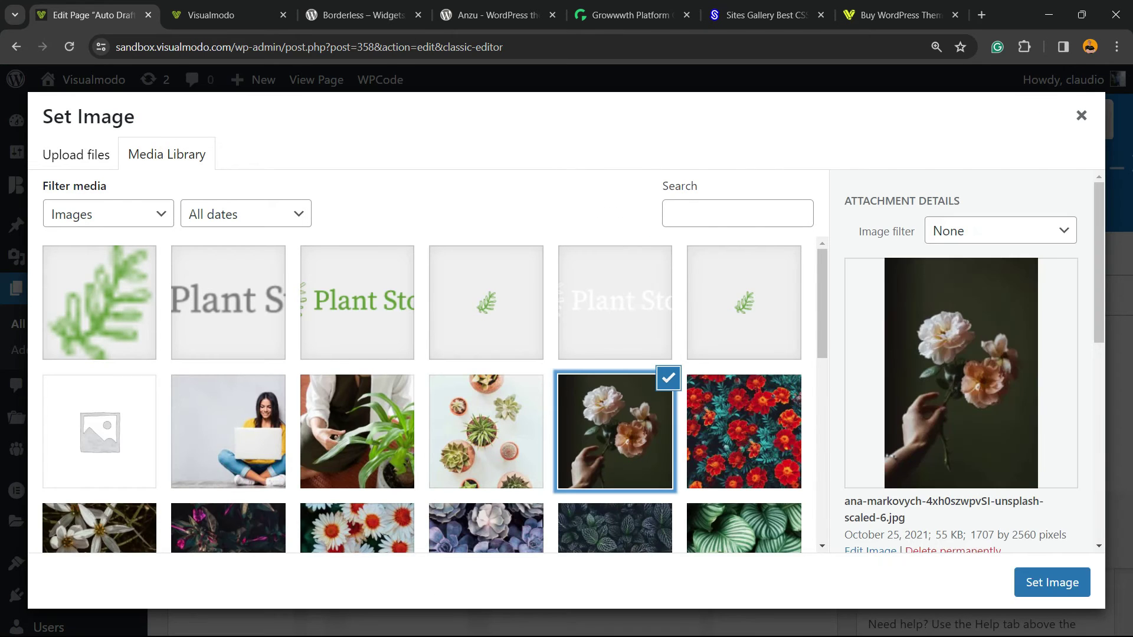
pyautogui.click(1051, 581)
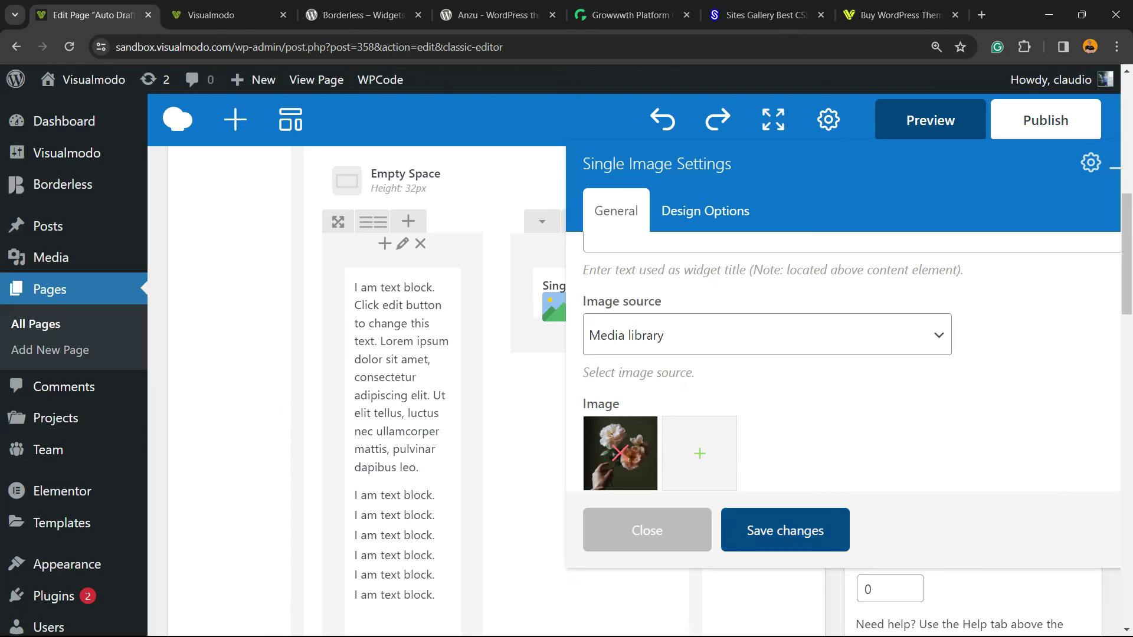
pyautogui.click(784, 530)
# - Preview the Yearly content with the image beside the text, and return to the page editor
pyautogui.click(929, 120)
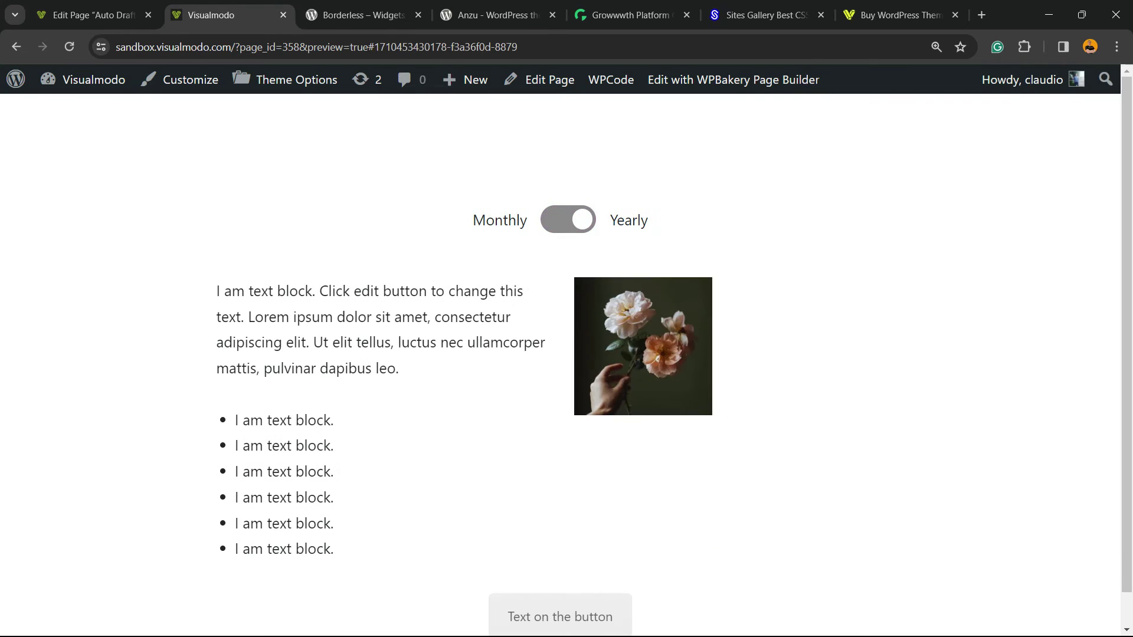
pyautogui.scroll(-1, 560, 364)
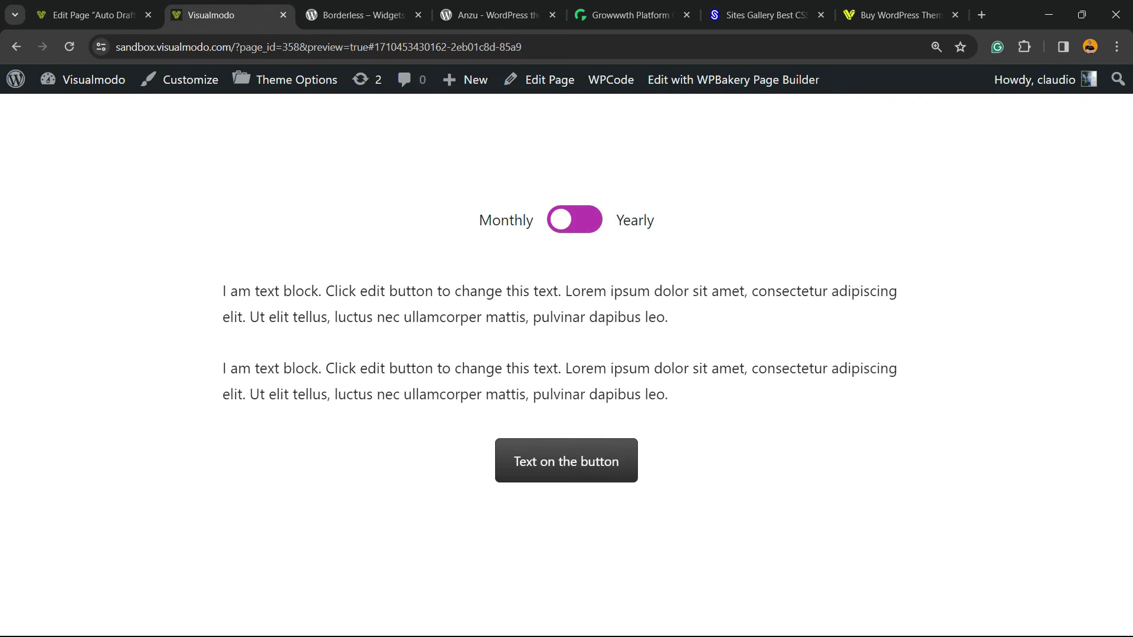
pyautogui.click(95, 15)
# - Set the Single Image element's image size to full and save the changes
pyautogui.moveTo(644, 302)
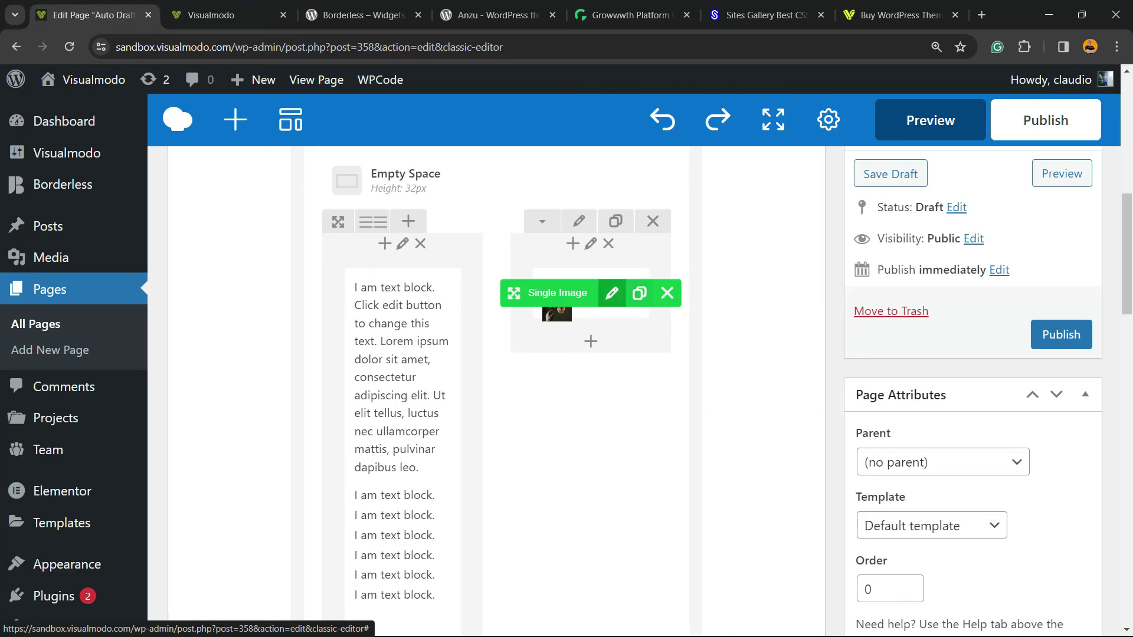
pyautogui.click(611, 294)
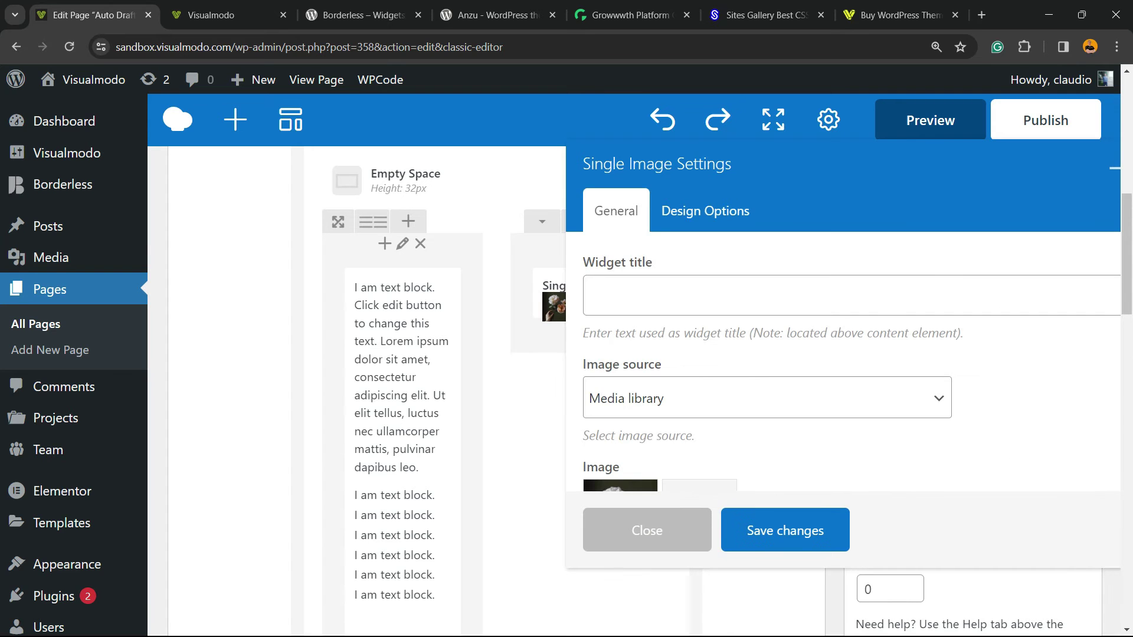
pyautogui.scroll(-4, 851, 361)
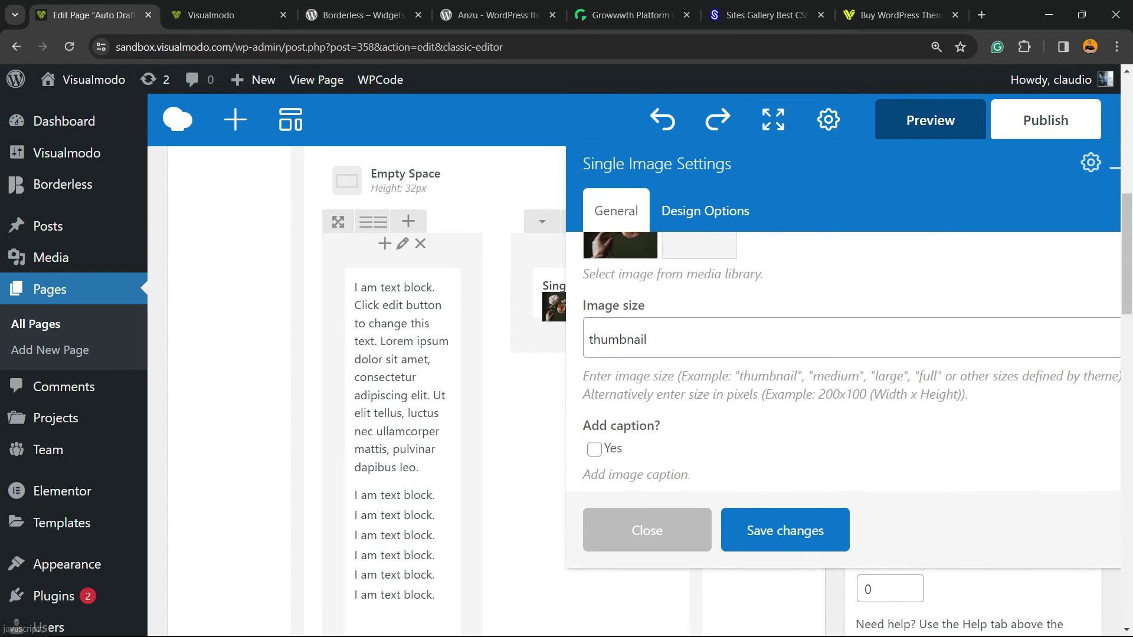
pyautogui.doubleClick(617, 338)
pyautogui.write('full')
pyautogui.click(784, 530)
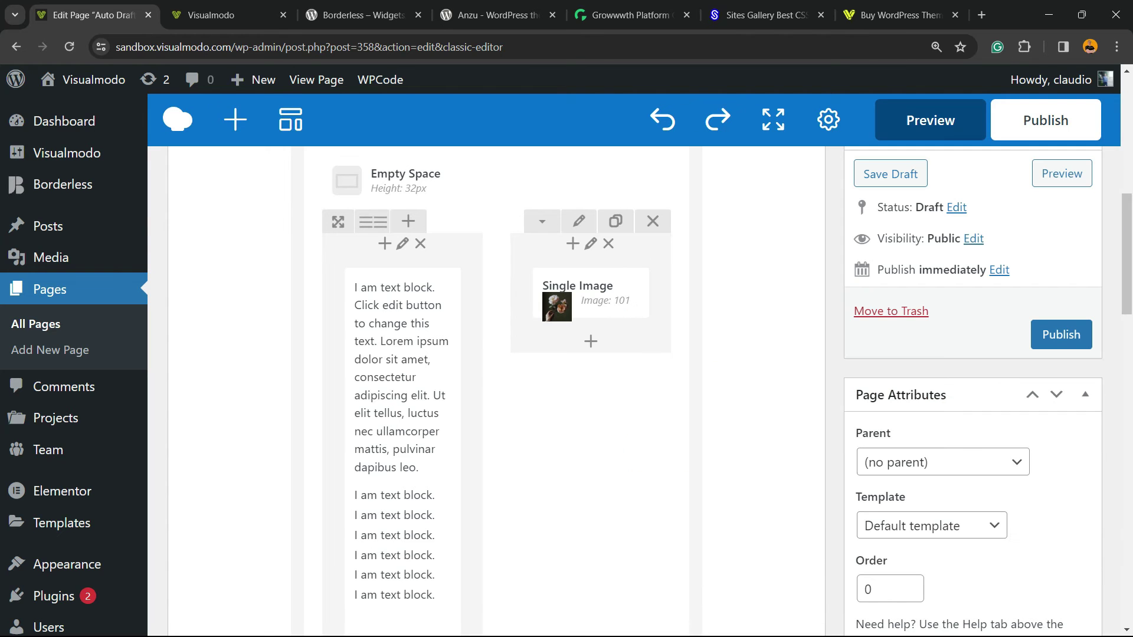
# - Preview the Yearly content with the full-size image, and return to the page editor
pyautogui.click(930, 120)
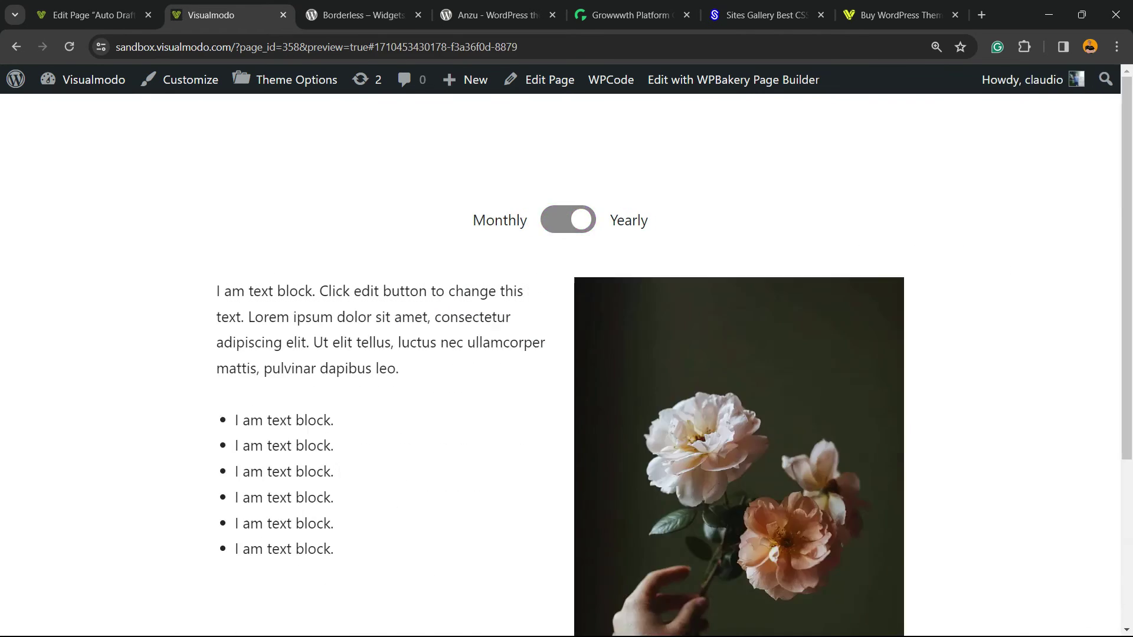
pyautogui.scroll(4, 559, 364)
pyautogui.click(94, 15)
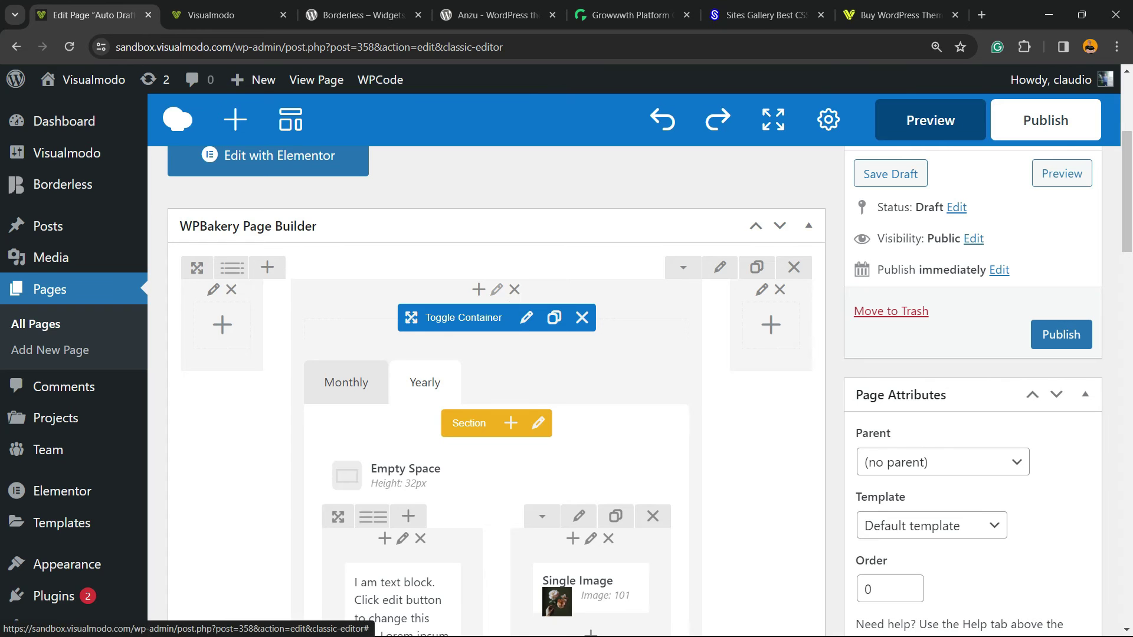
# - Give the middle column holding the Toggle Container a light gray border color and a border radius of 1px
pyautogui.click(527, 318)
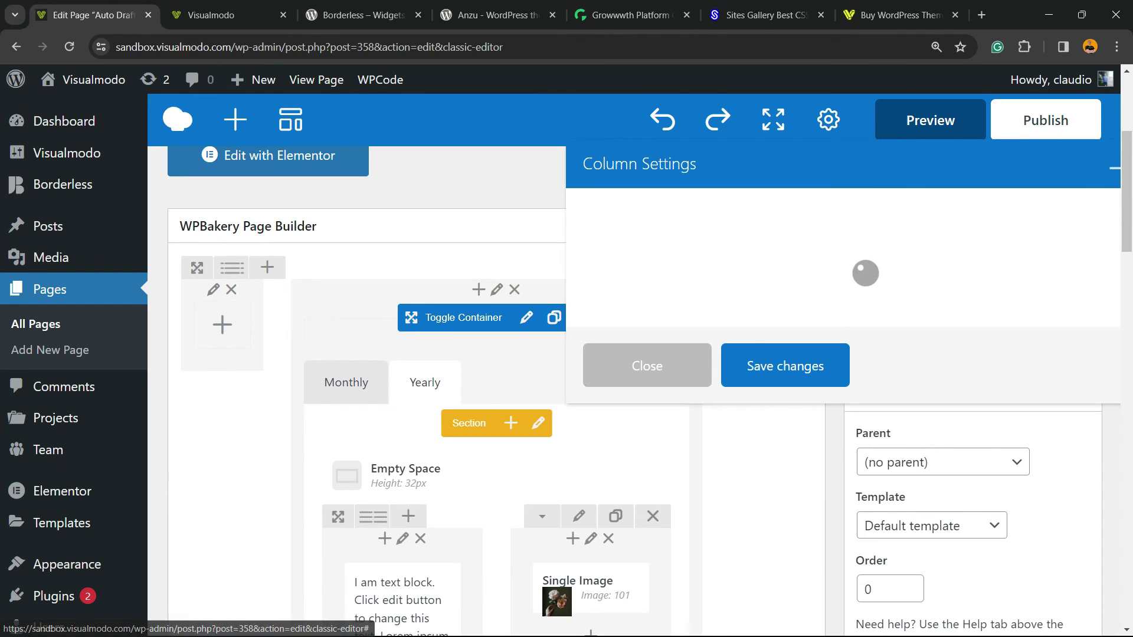
pyautogui.click(705, 211)
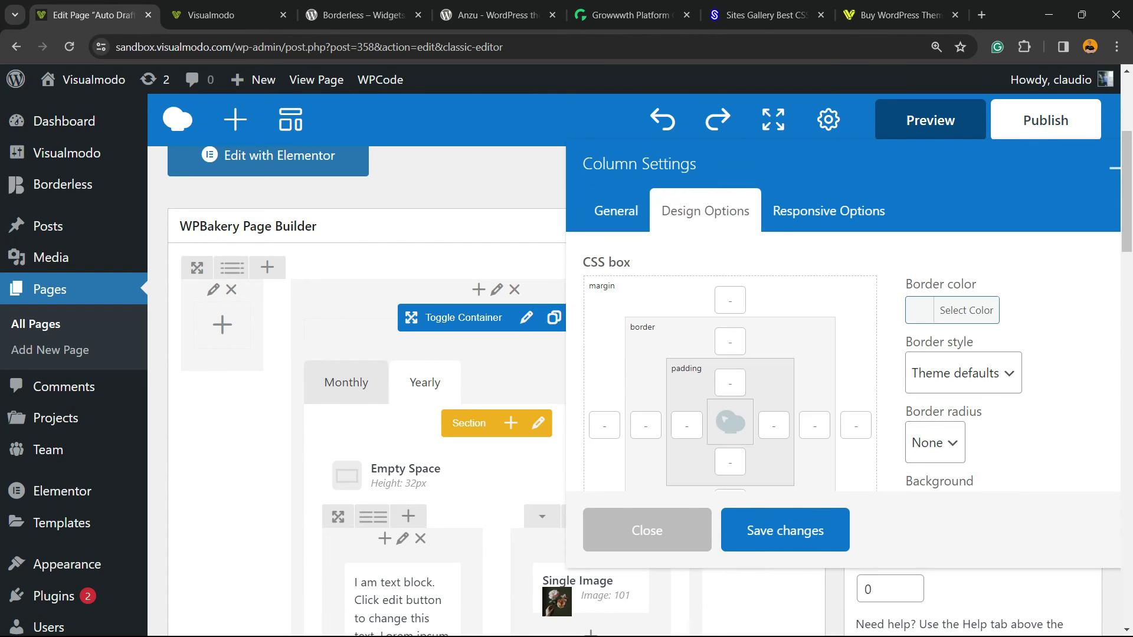
pyautogui.click(966, 310)
pyautogui.moveTo(920, 407); pyautogui.dragTo(878, 432)
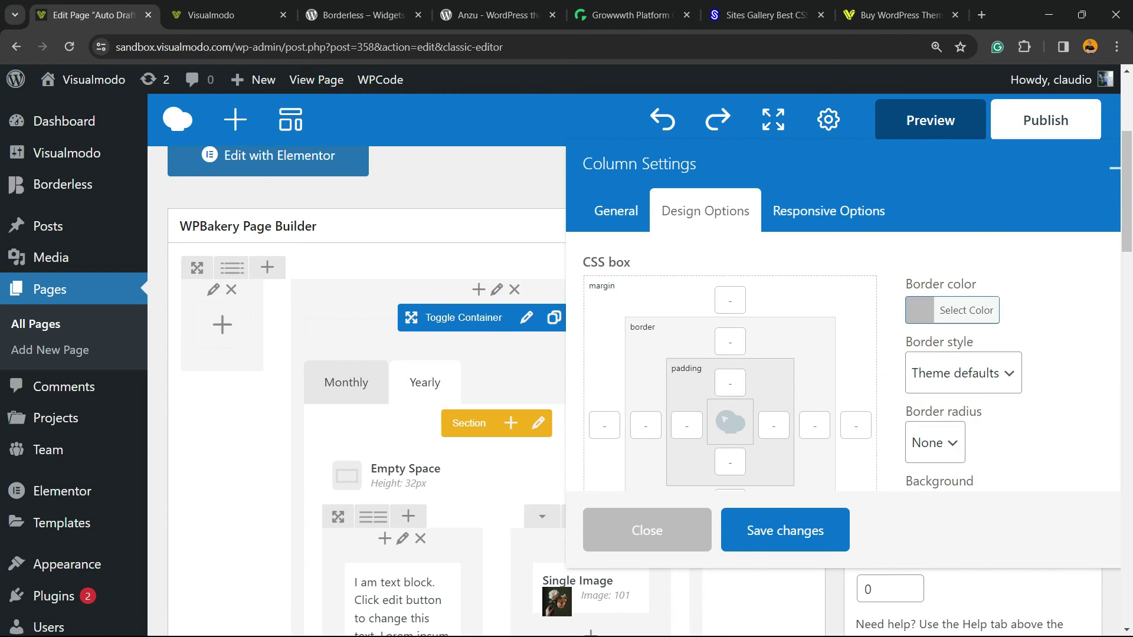
pyautogui.scroll(-3, 934, 413)
pyautogui.click(934, 295)
pyautogui.click(922, 343)
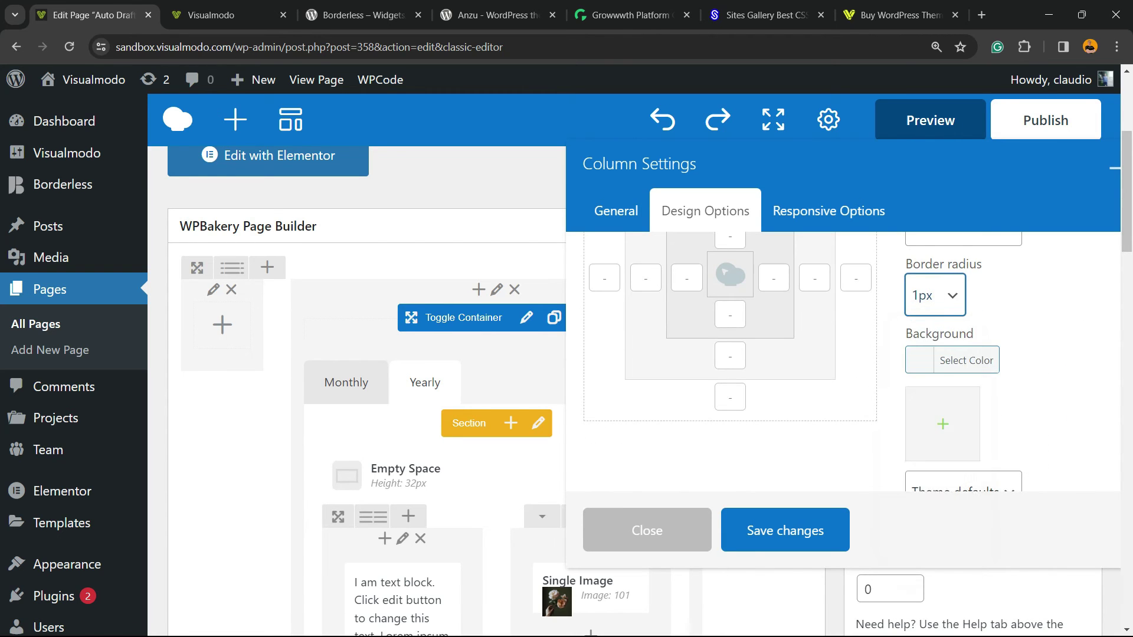
# - Save the column with a border style applied, and preview the page before returning to the editor
pyautogui.scroll(3, 932, 354)
pyautogui.click(962, 372)
pyautogui.click(925, 422)
pyautogui.scroll(-3, 925, 421)
pyautogui.click(785, 530)
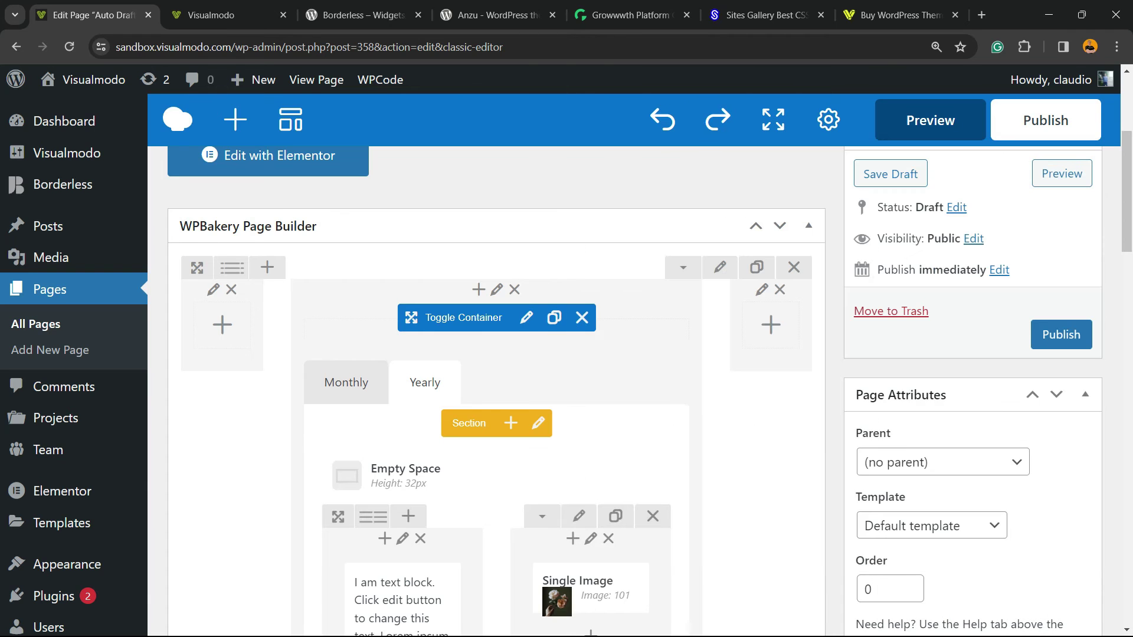
pyautogui.click(930, 120)
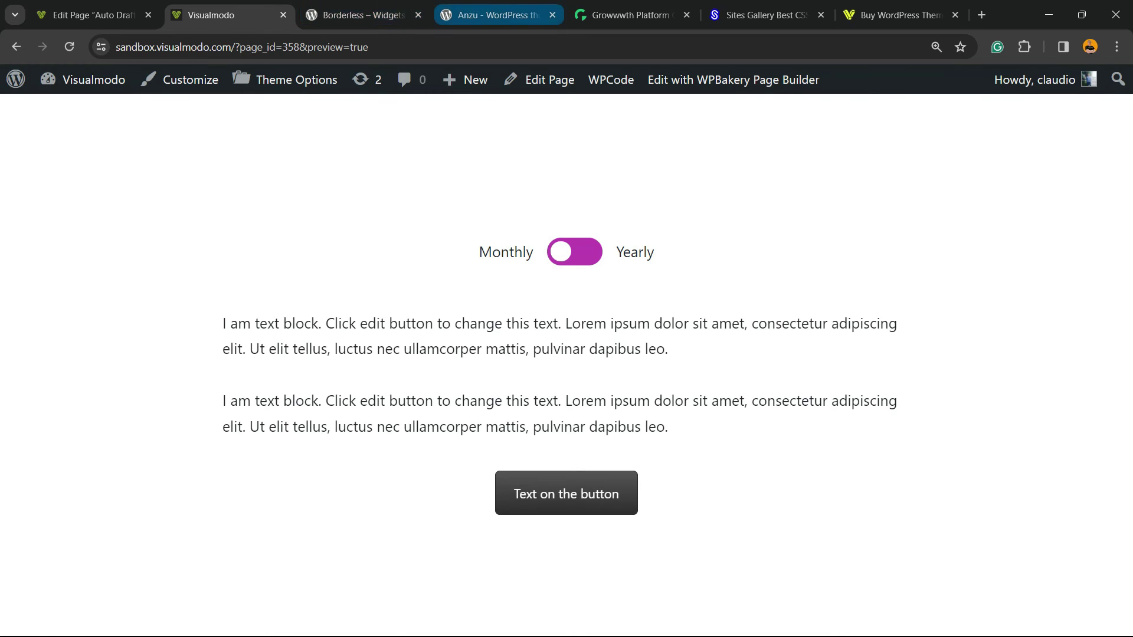
pyautogui.click(93, 14)
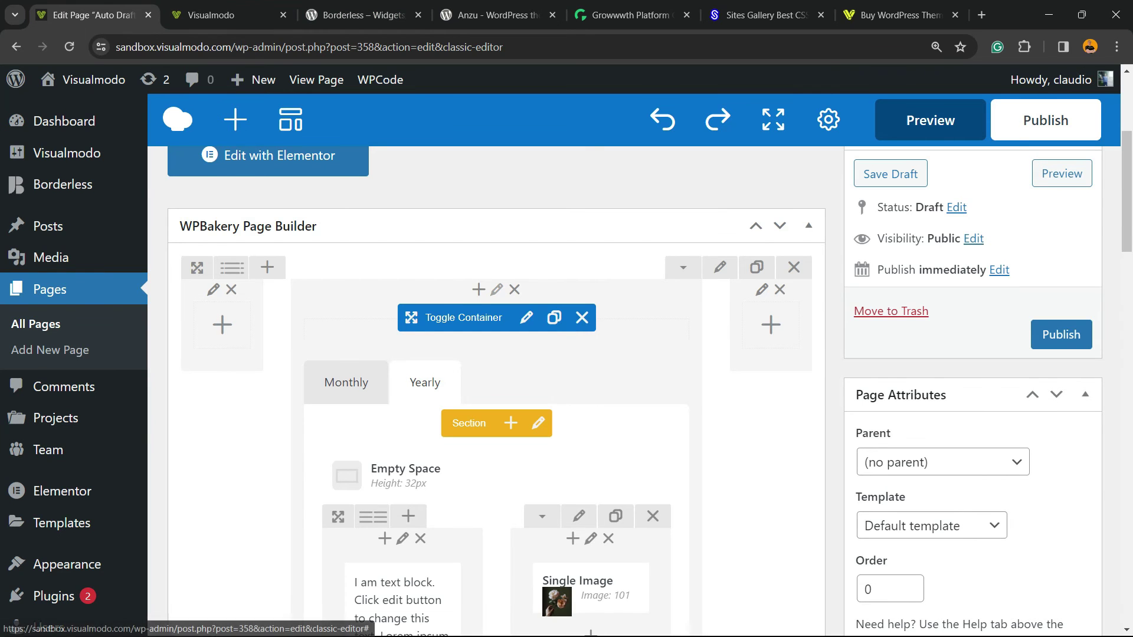
# - Set the border width to 1 on all sides of the column holding the Toggle Container
pyautogui.click(496, 289)
pyautogui.click(705, 211)
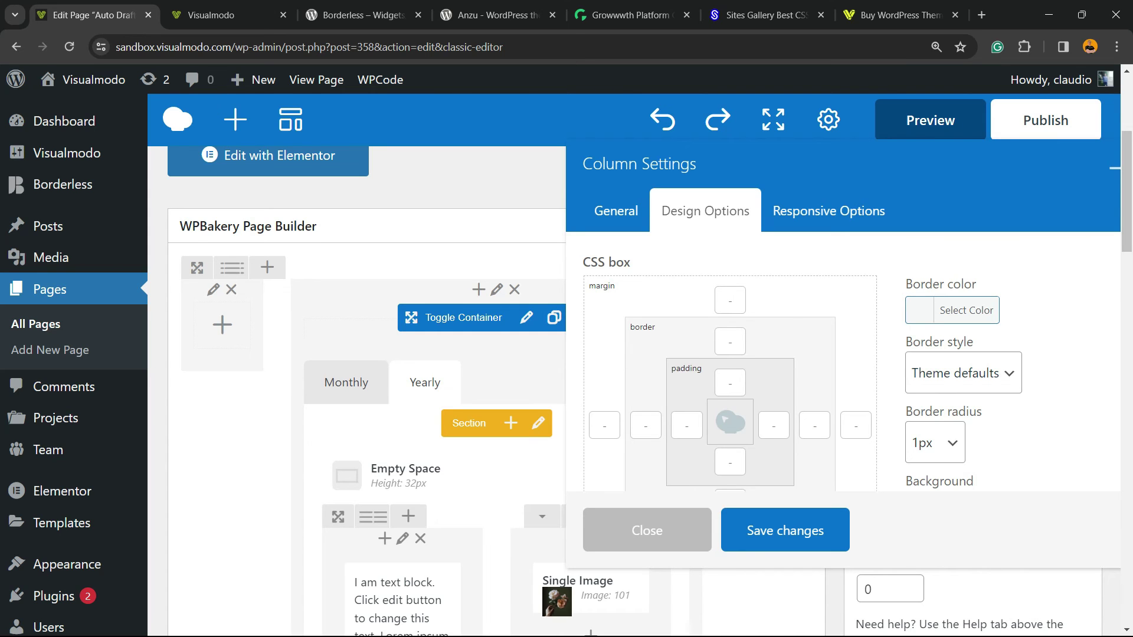
pyautogui.click(644, 425)
pyautogui.write('1')
pyautogui.scroll(-3, 645, 425)
pyautogui.click(730, 356)
pyautogui.write('1')
pyautogui.scroll(3, 730, 356)
pyautogui.click(814, 424)
pyautogui.write('1')
# - Apply a solid border style to the column, leaving the background style at Theme defaults, and save the changes
pyautogui.click(962, 373)
pyautogui.click(925, 422)
pyautogui.scroll(-3, 925, 421)
pyautogui.scroll(-2, 925, 422)
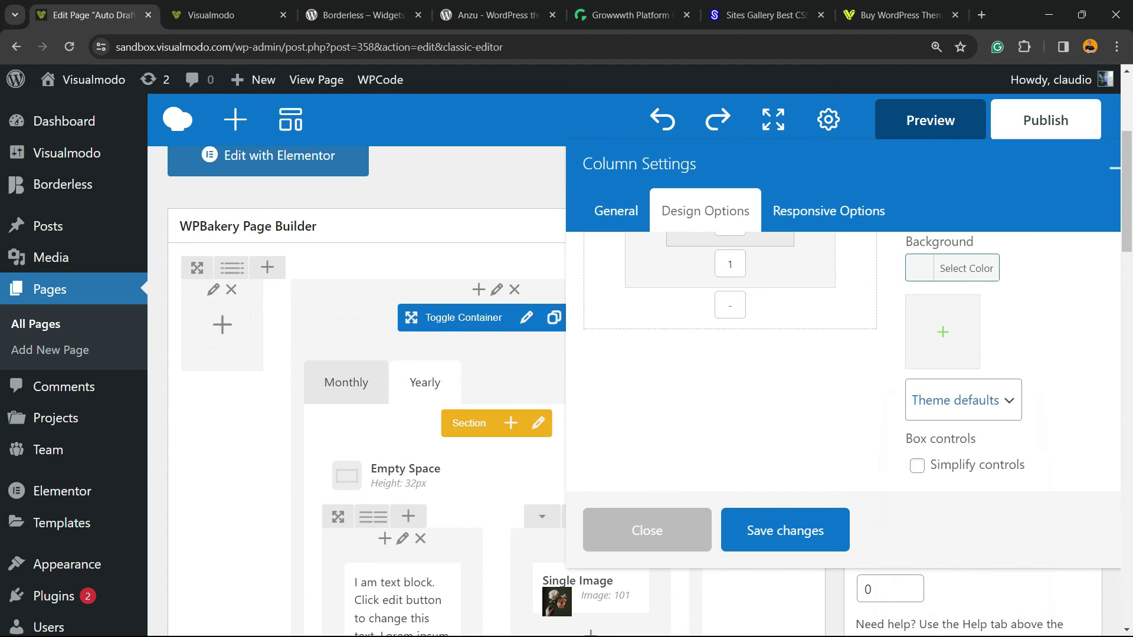
pyautogui.click(963, 400)
pyautogui.press('Escape')
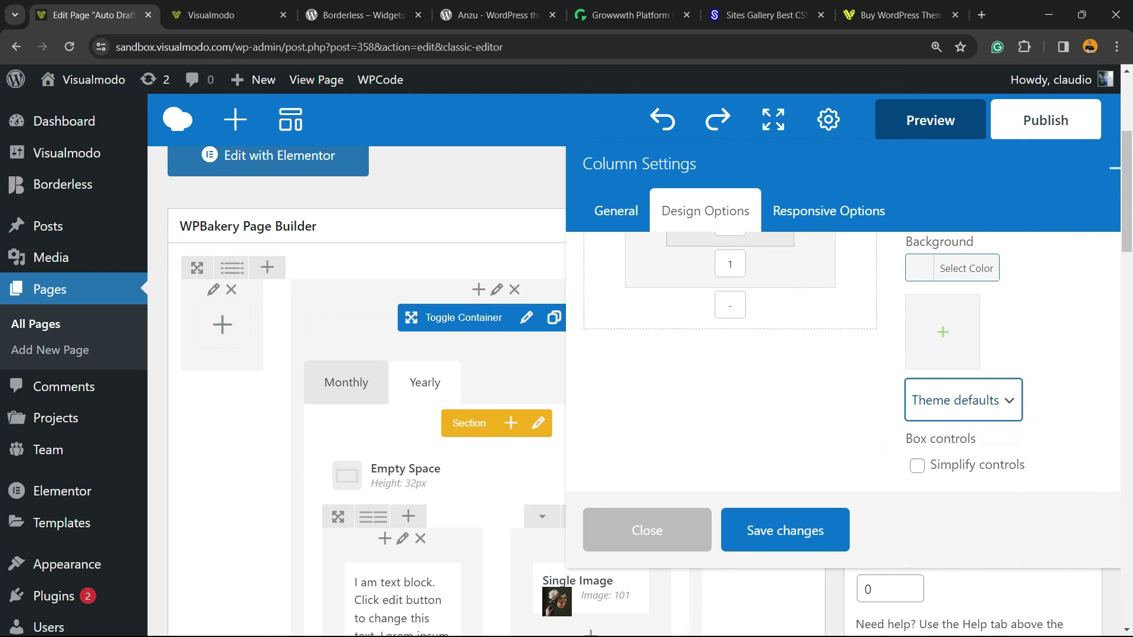
pyautogui.click(784, 530)
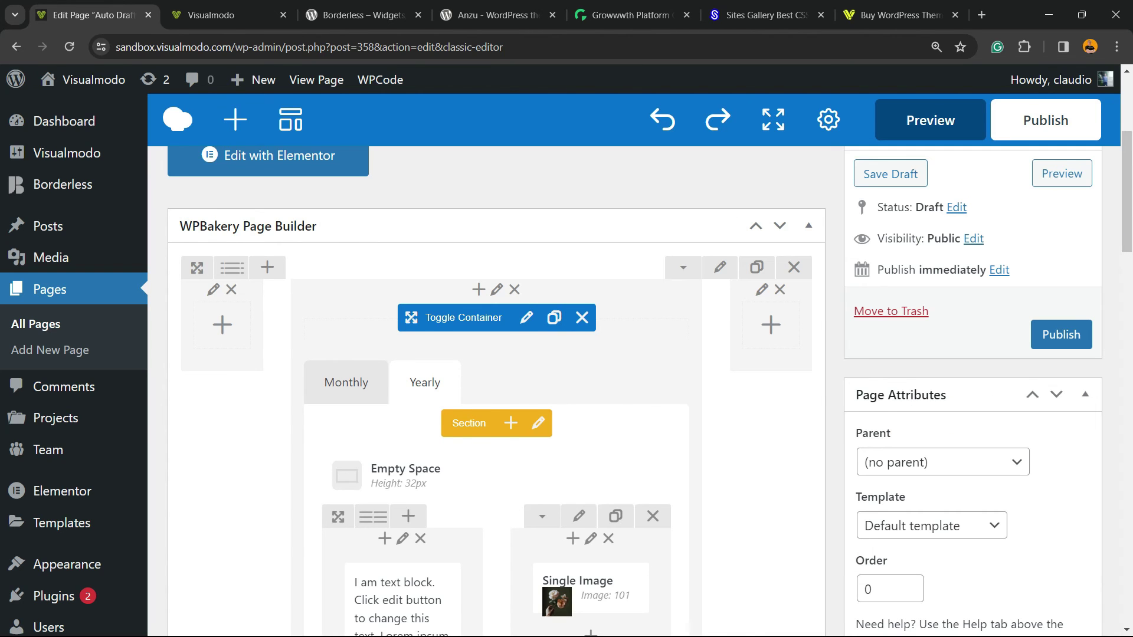
# - Preview the bordered Toggle Container on the page and switch it to the Yearly content
pyautogui.click(929, 119)
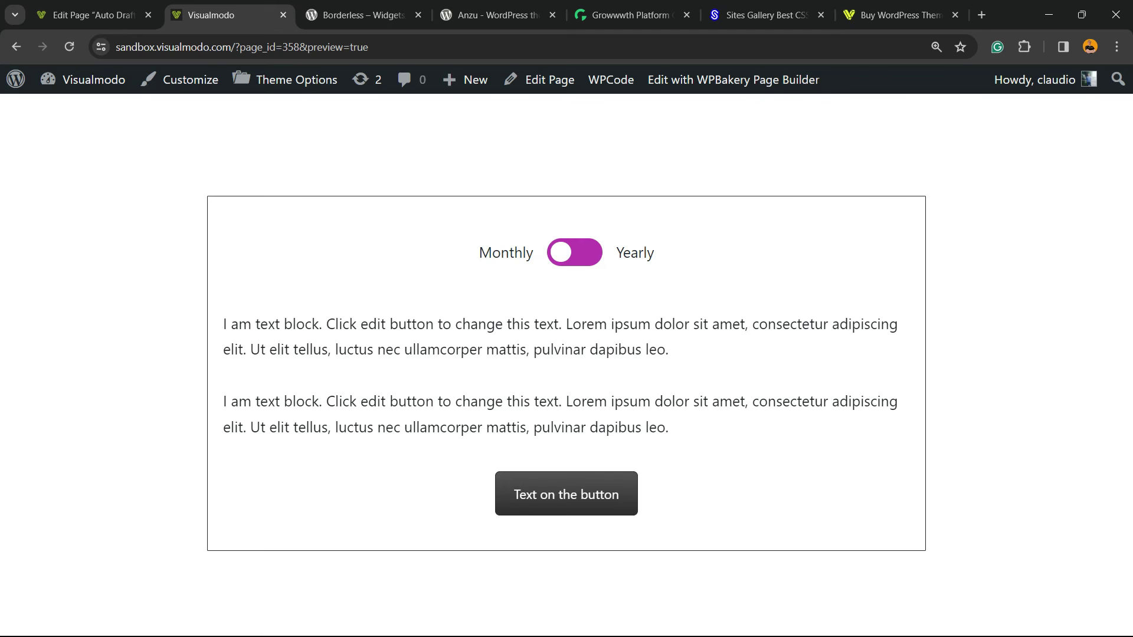
pyautogui.click(574, 252)
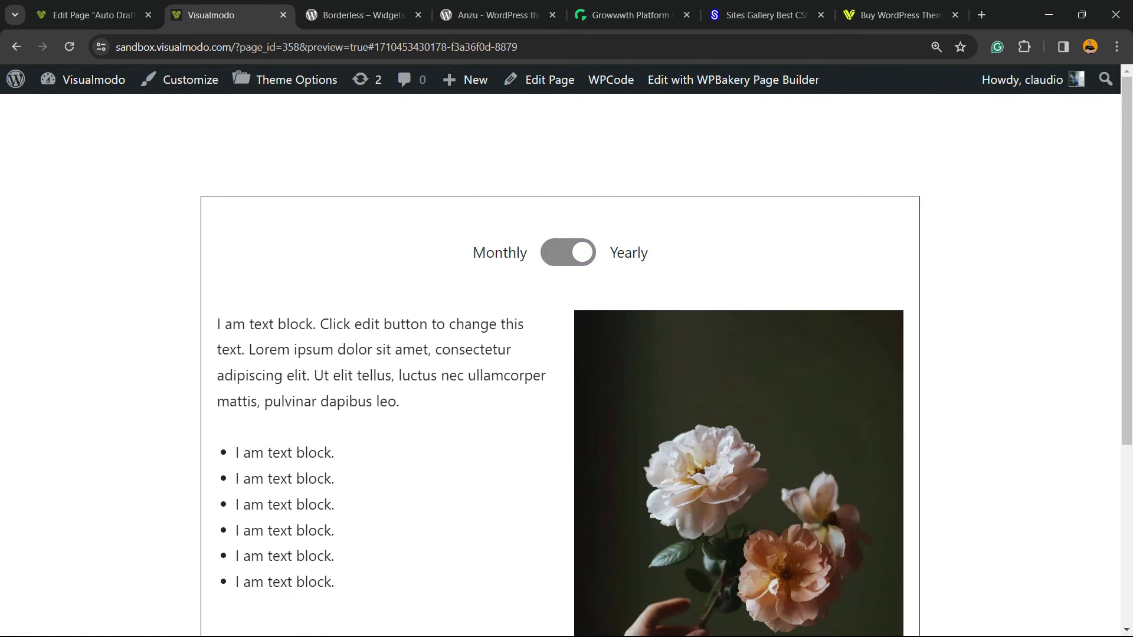
# - Review the Borderless plugin page, highlighting its title, and the Anzu theme page on WordPress.org
pyautogui.click(354, 15)
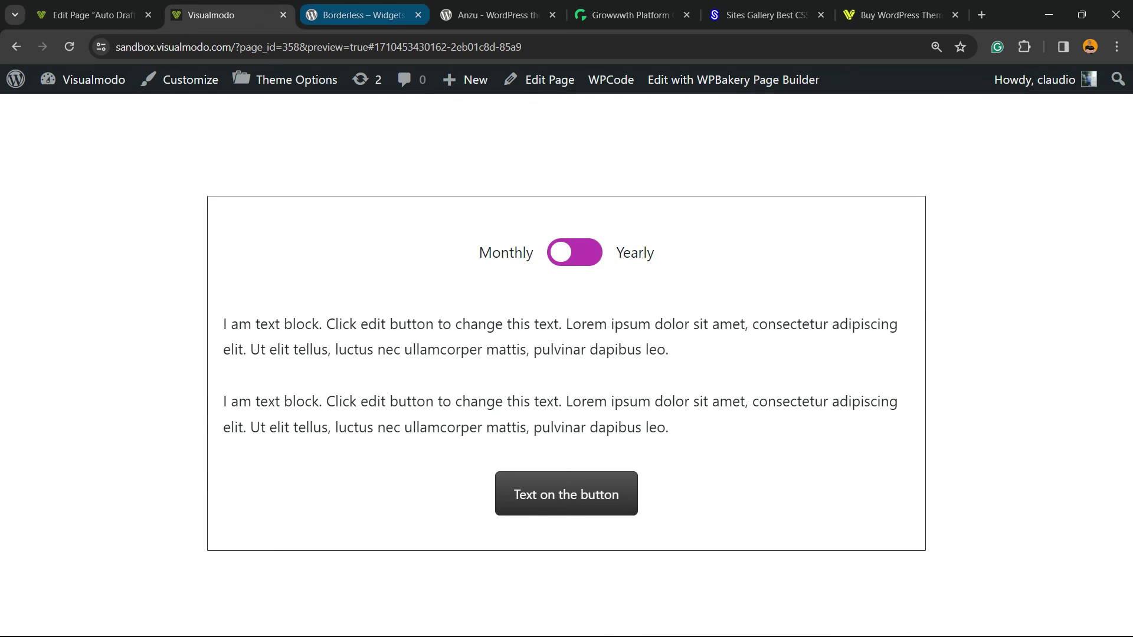
pyautogui.doubleClick(328, 498)
pyautogui.tripleClick(452, 497)
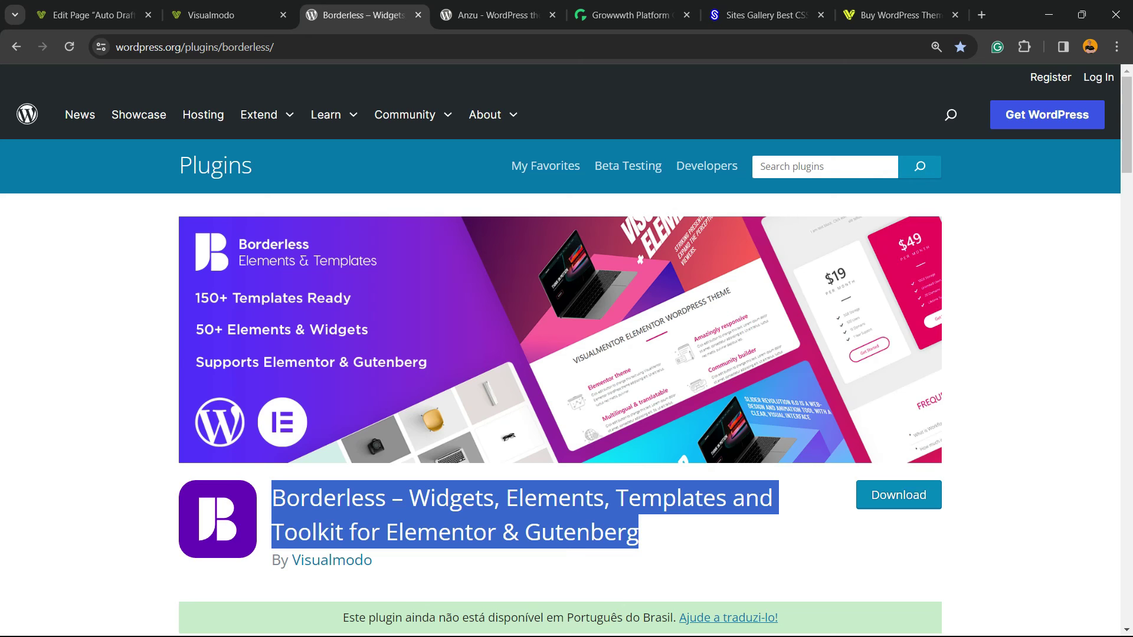
pyautogui.click(489, 14)
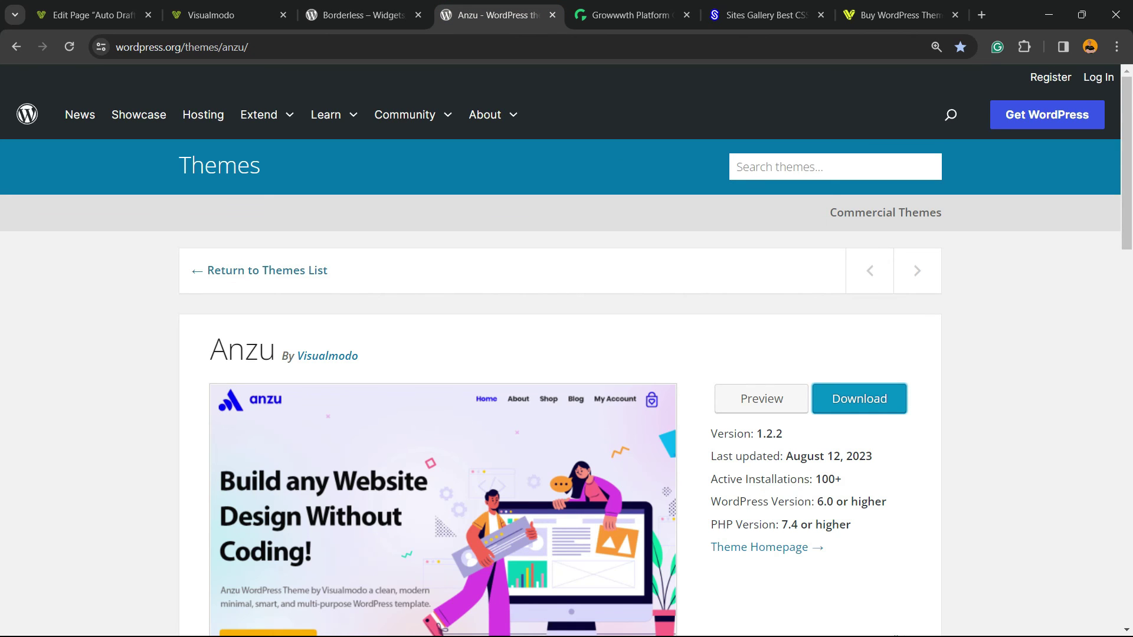
pyautogui.scroll(-10, 567, 354)
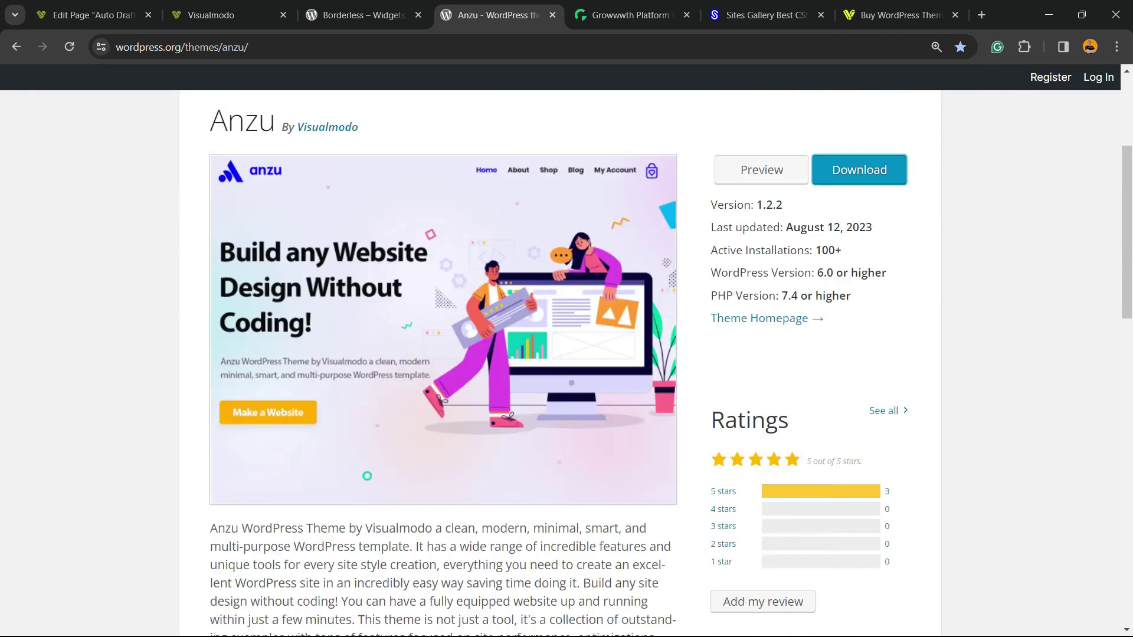
pyautogui.scroll(10, 567, 354)
# - Browse the publishing site listings and their prices on the Growwwth website
pyautogui.click(629, 15)
pyautogui.scroll(-10, 566, 353)
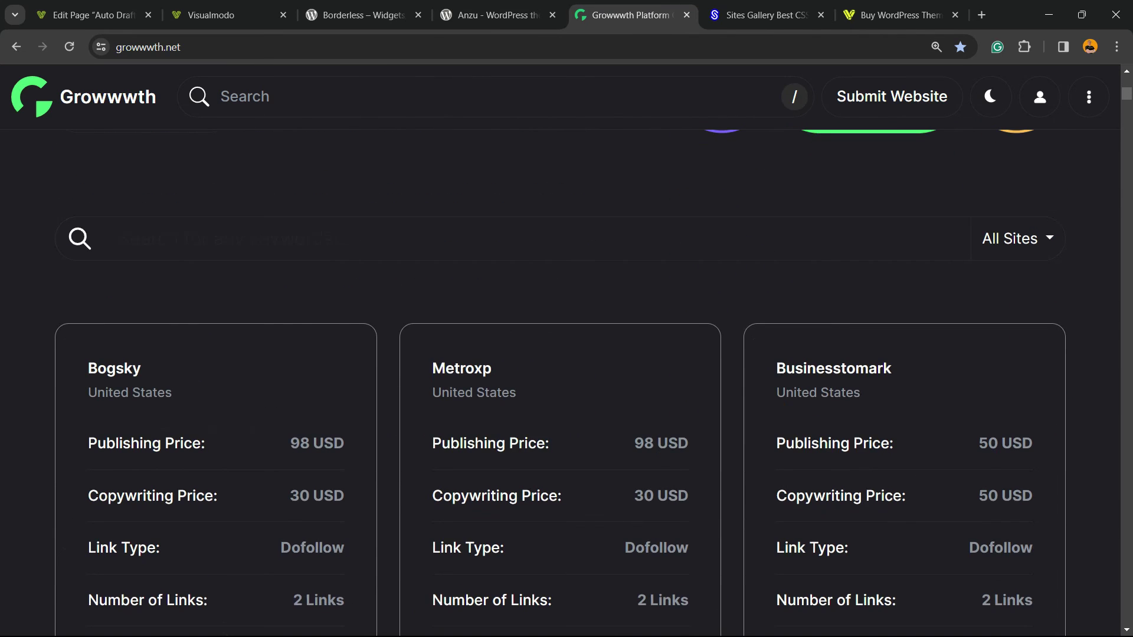
pyautogui.scroll(-10, 566, 354)
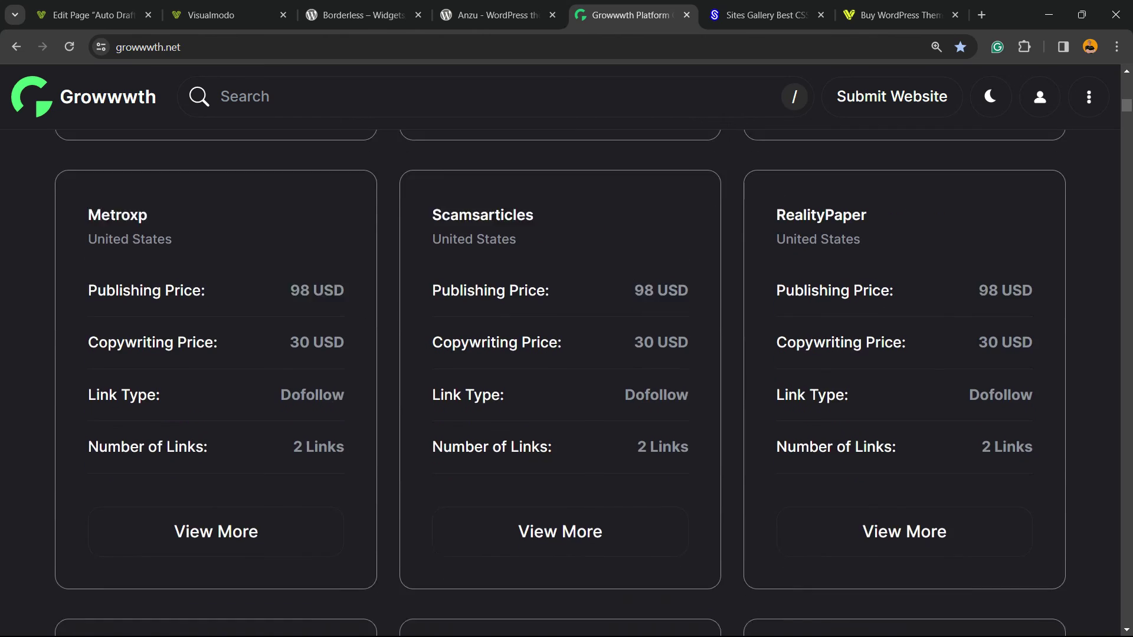
pyautogui.scroll(-10, 567, 354)
pyautogui.scroll(2, 566, 354)
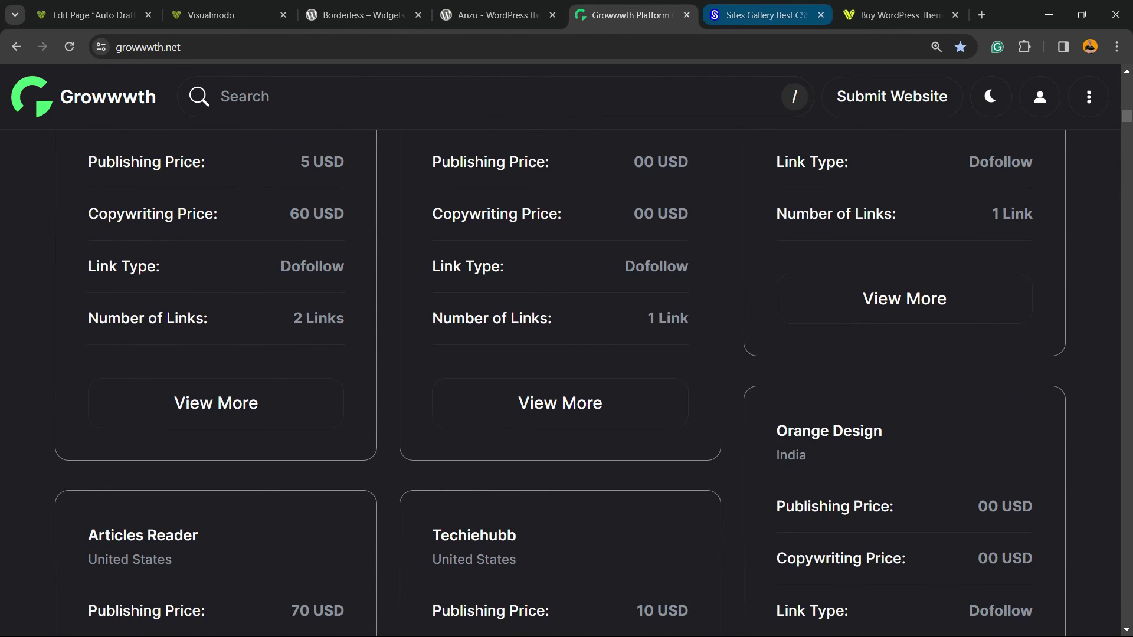
pyautogui.scroll(-15, 567, 354)
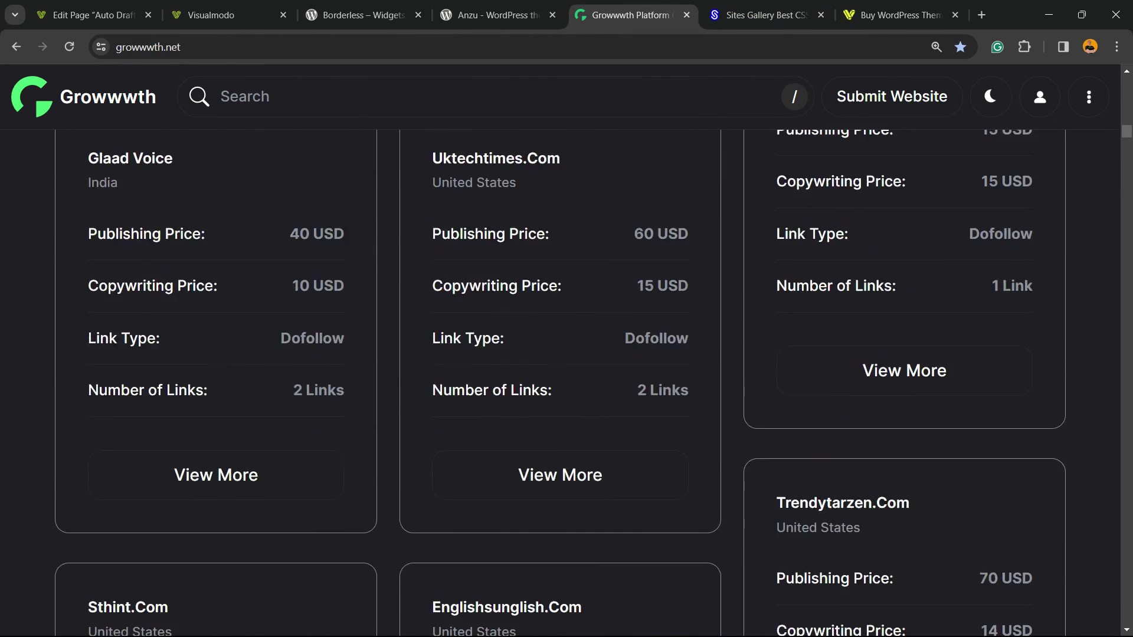
# - Look through the site of the day and the showcased websites on Sites Gallery
pyautogui.hotkey('ctrl', 'Tab')
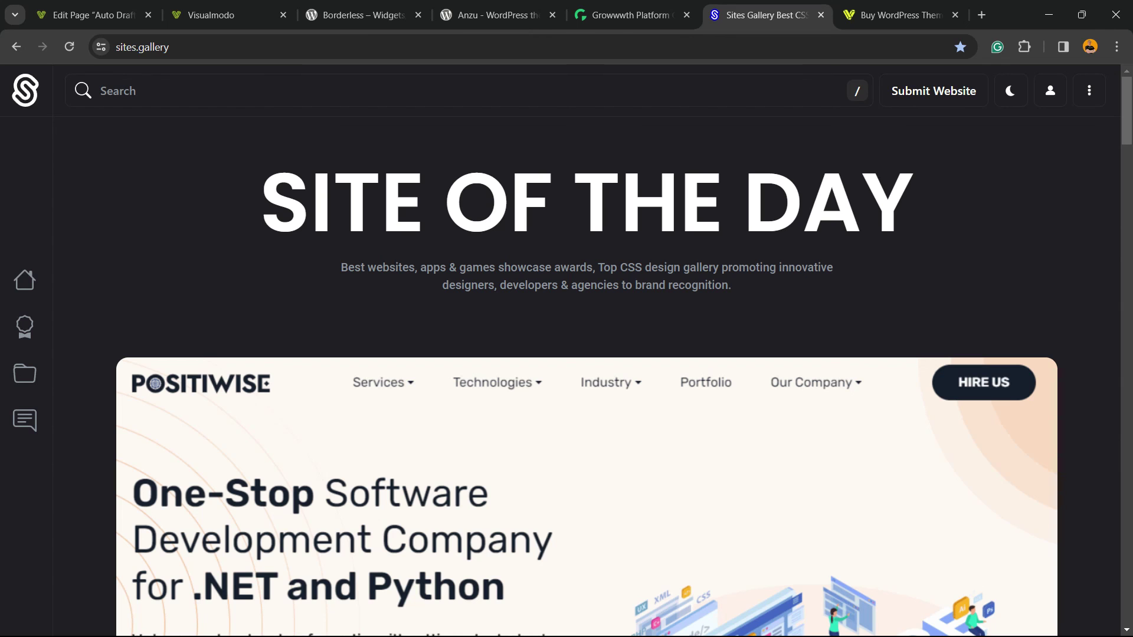
pyautogui.scroll(-13, 566, 353)
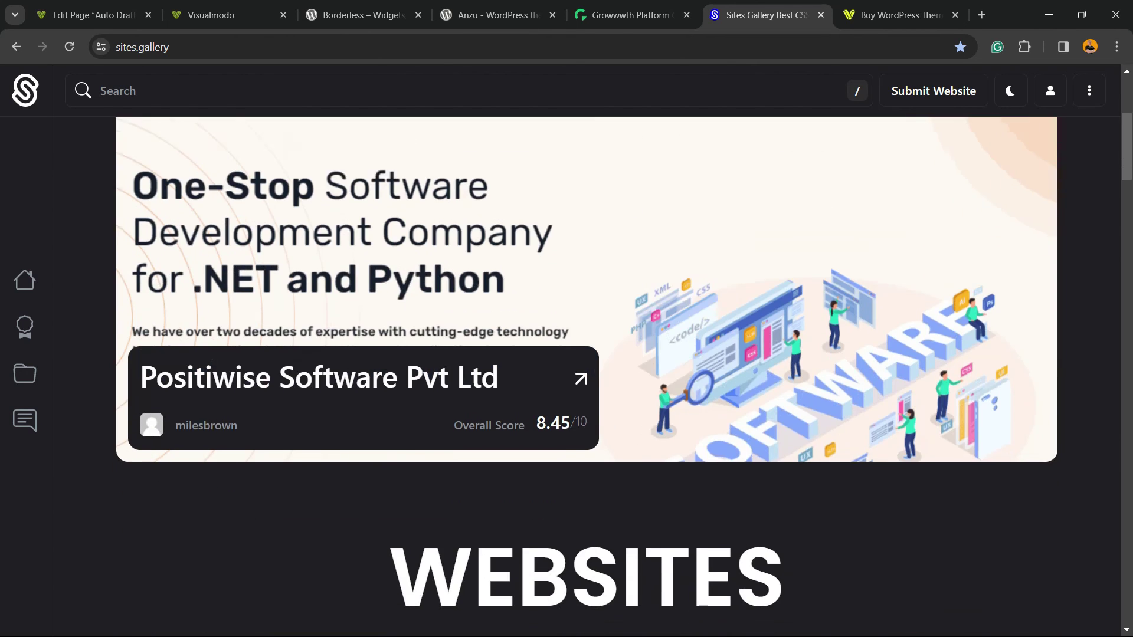
pyautogui.scroll(-20, 587, 348)
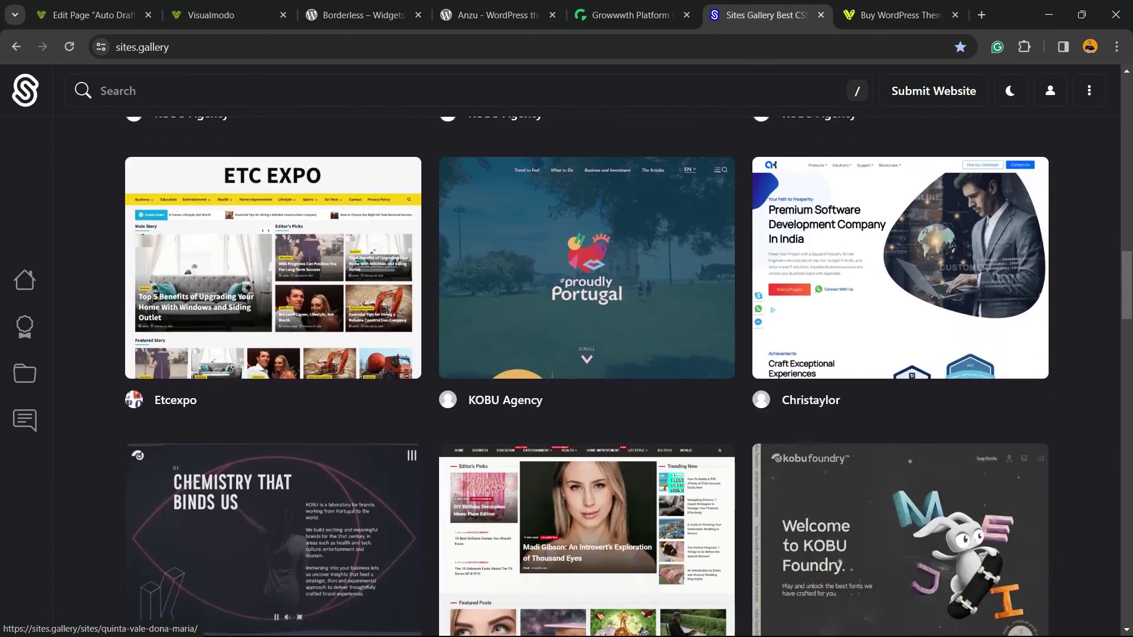
# - Open the Templates Library from the Visualmodo pricing page and enlarge the page to 100%
pyautogui.hotkey('ctrl', 'Tab')
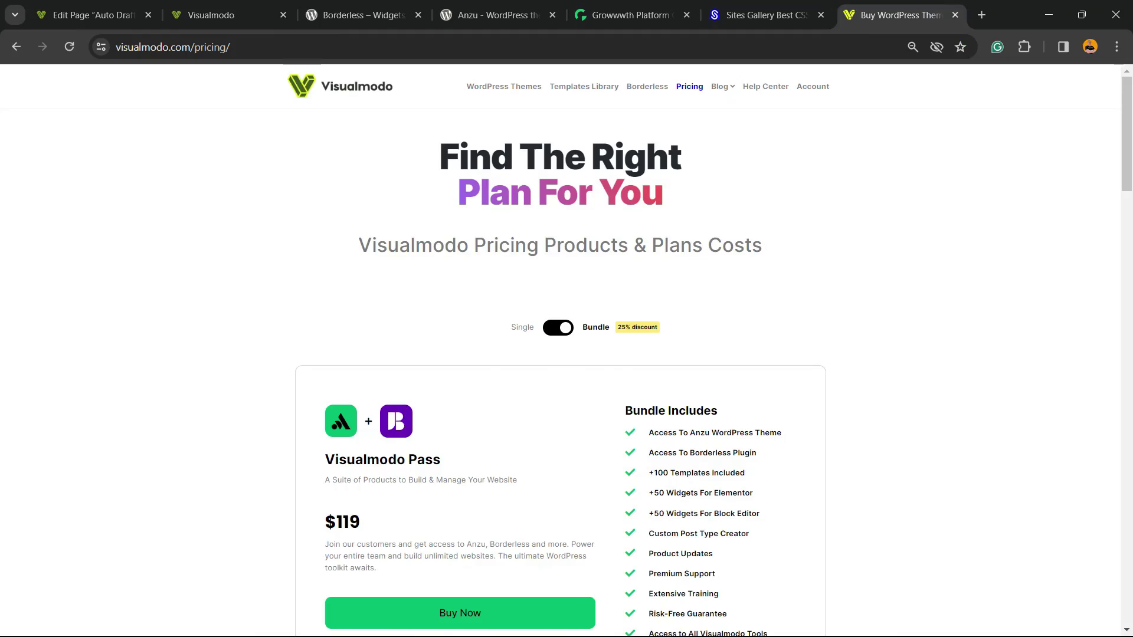
pyautogui.click(584, 86)
pyautogui.hotkey('ctrl', '+')
pyautogui.hotkey('ctrl', '+')
pyautogui.hotkey('ctrl', '+')
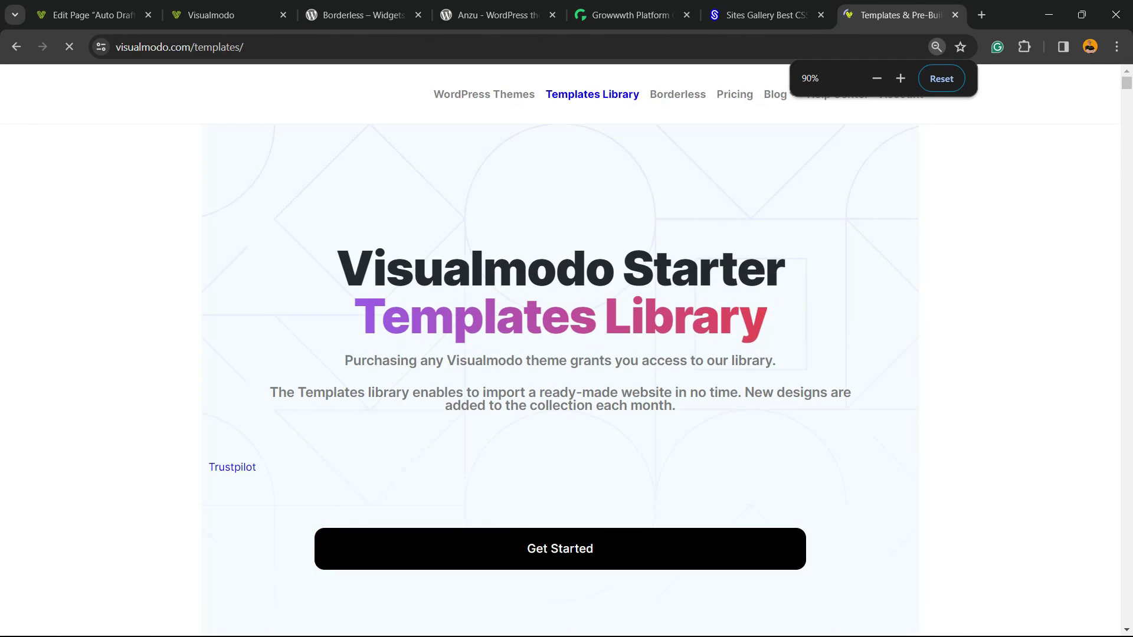
pyautogui.scroll(-3, 353, 112)
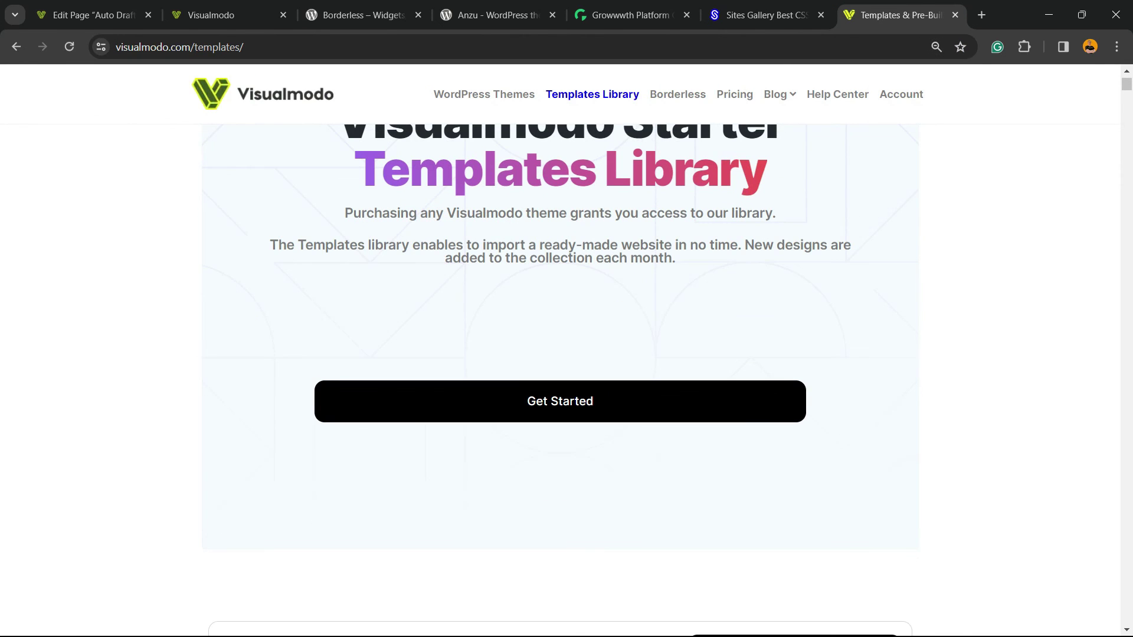
pyautogui.hotkey('ctrl', '+')
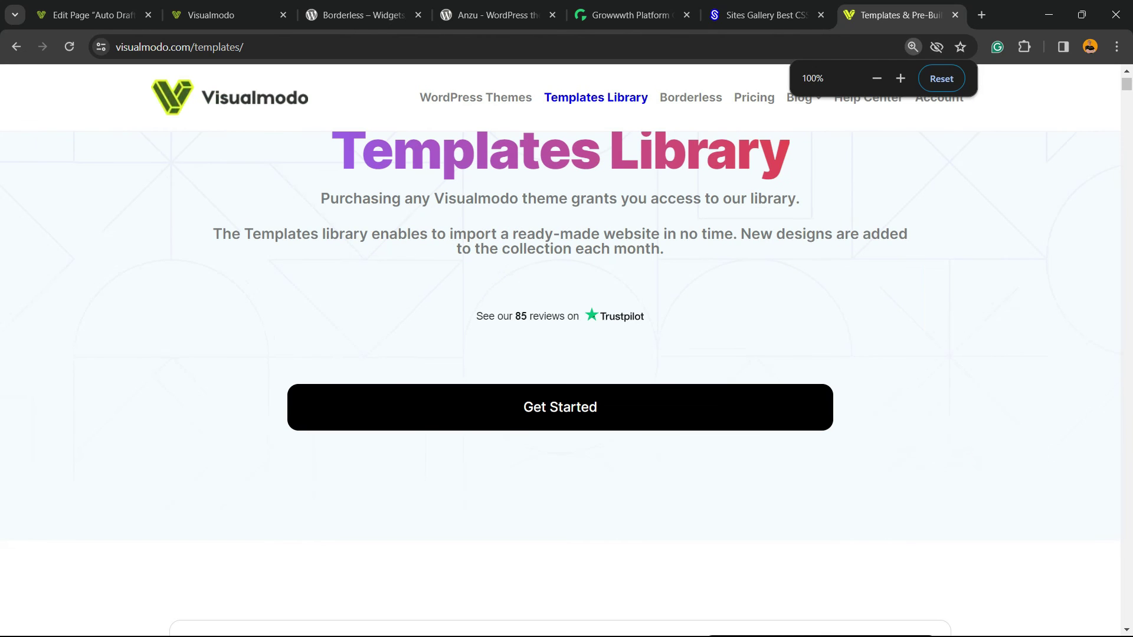
# - Examine the range of ready-made website templates offered in the Visualmodo Templates Library
pyautogui.scroll(-10, 560, 301)
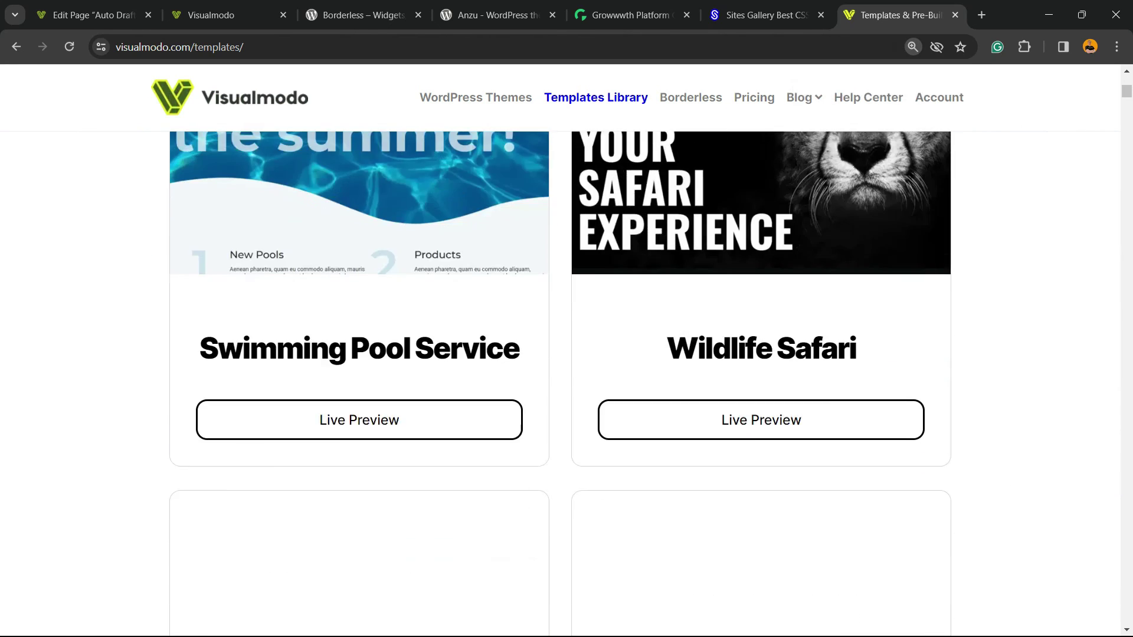
pyautogui.hotkey('ctrl', '+')
pyautogui.scroll(-4, 560, 354)
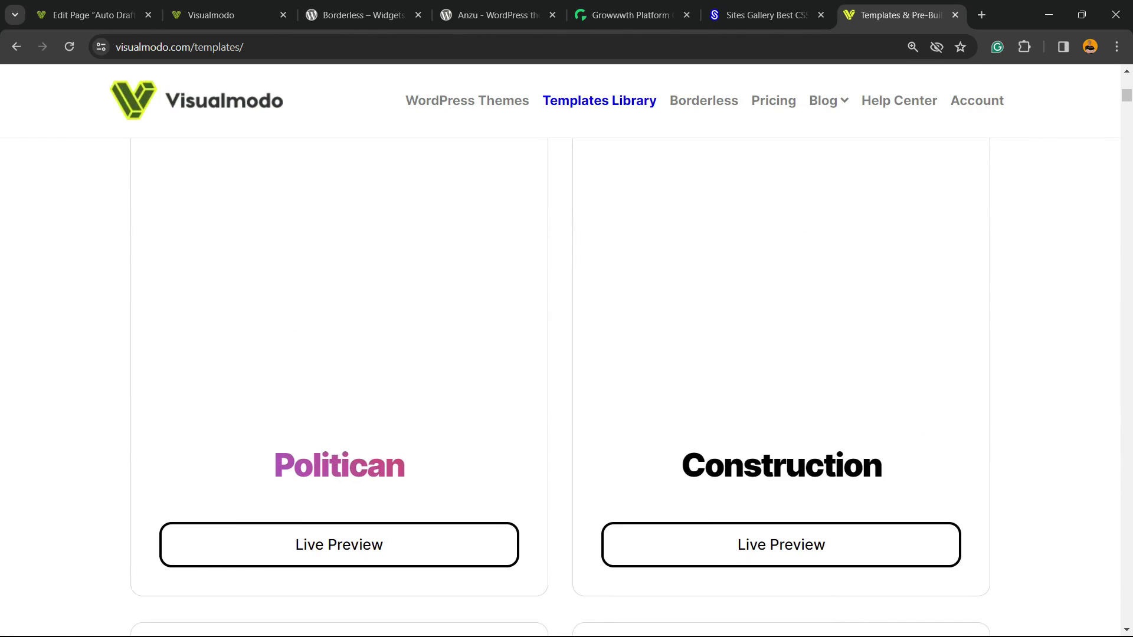
pyautogui.scroll(-8, 560, 354)
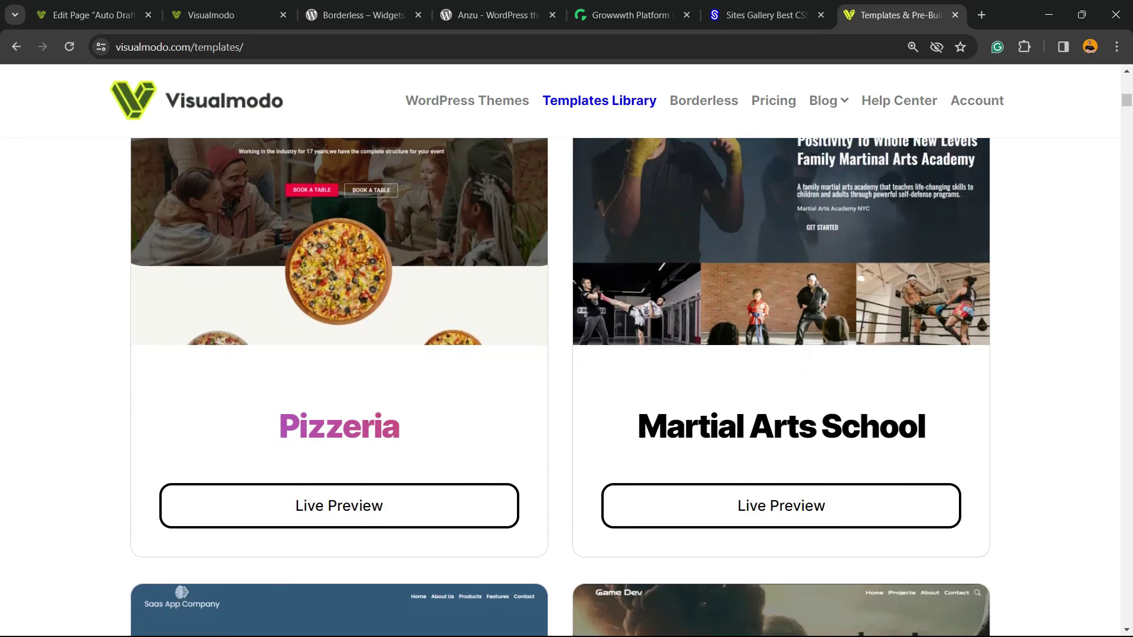
pyautogui.scroll(-16, 560, 354)
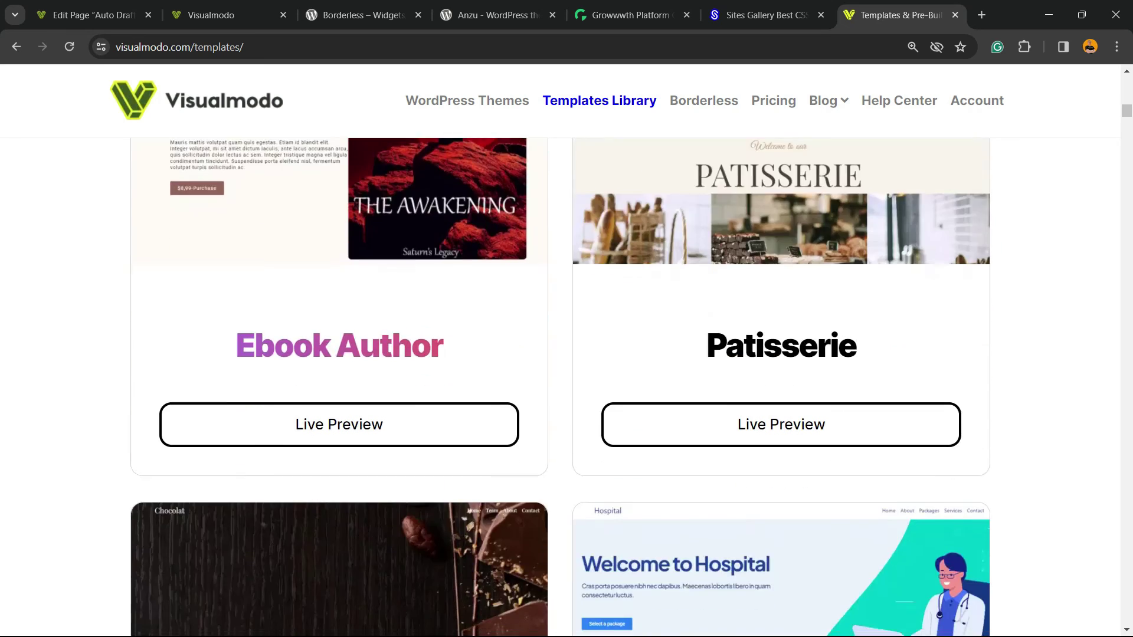
pyautogui.scroll(-20, 560, 354)
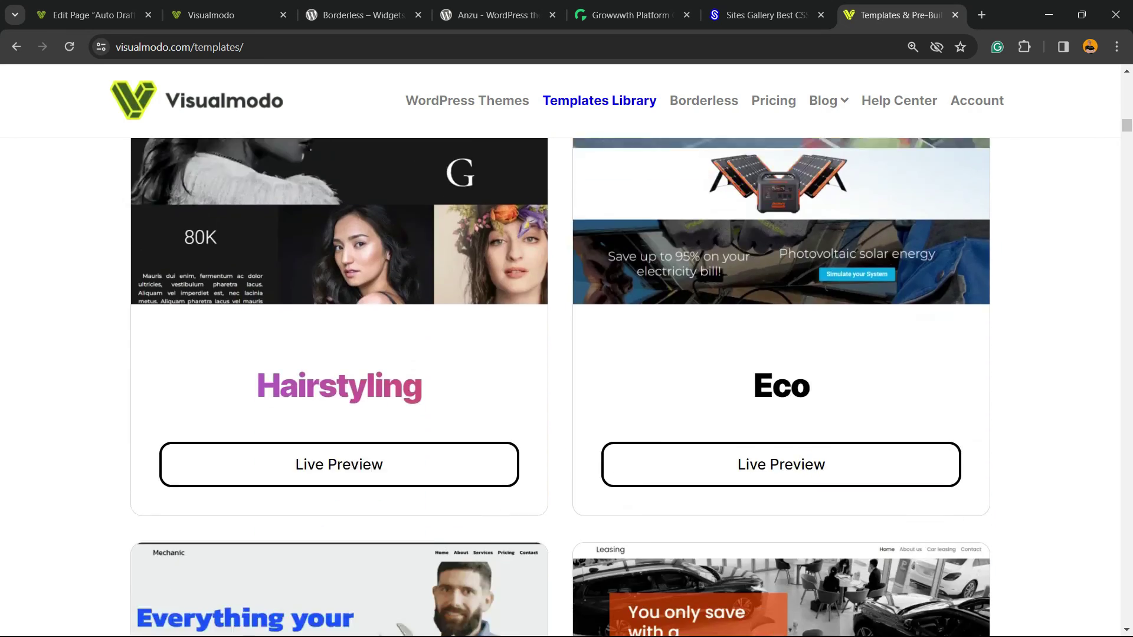
pyautogui.scroll(-20, 560, 354)
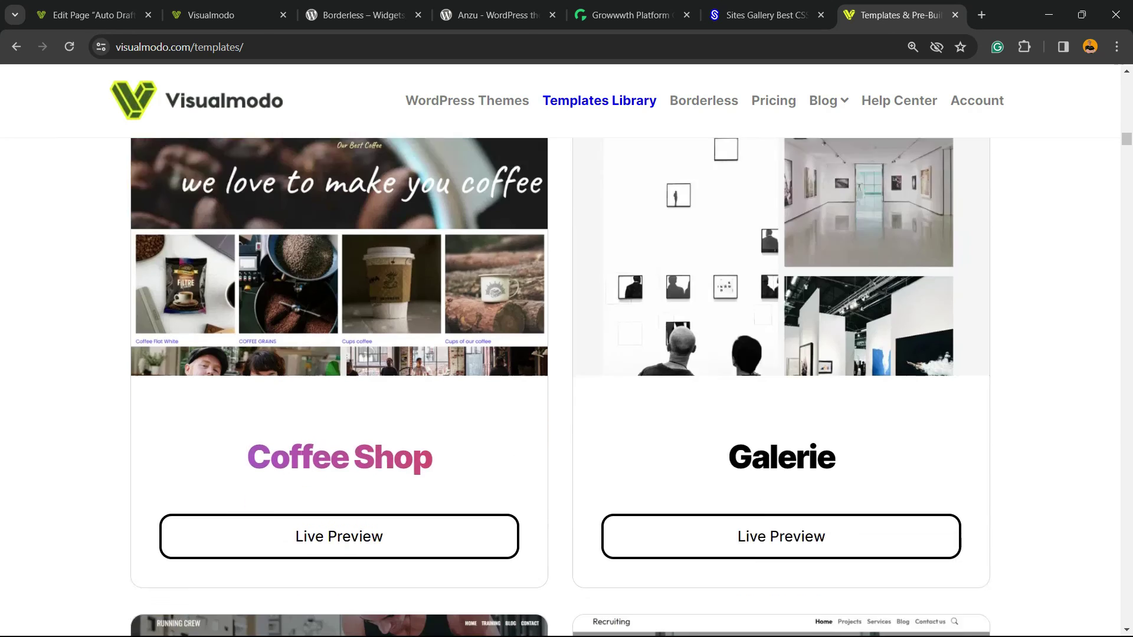
pyautogui.scroll(-20, 559, 354)
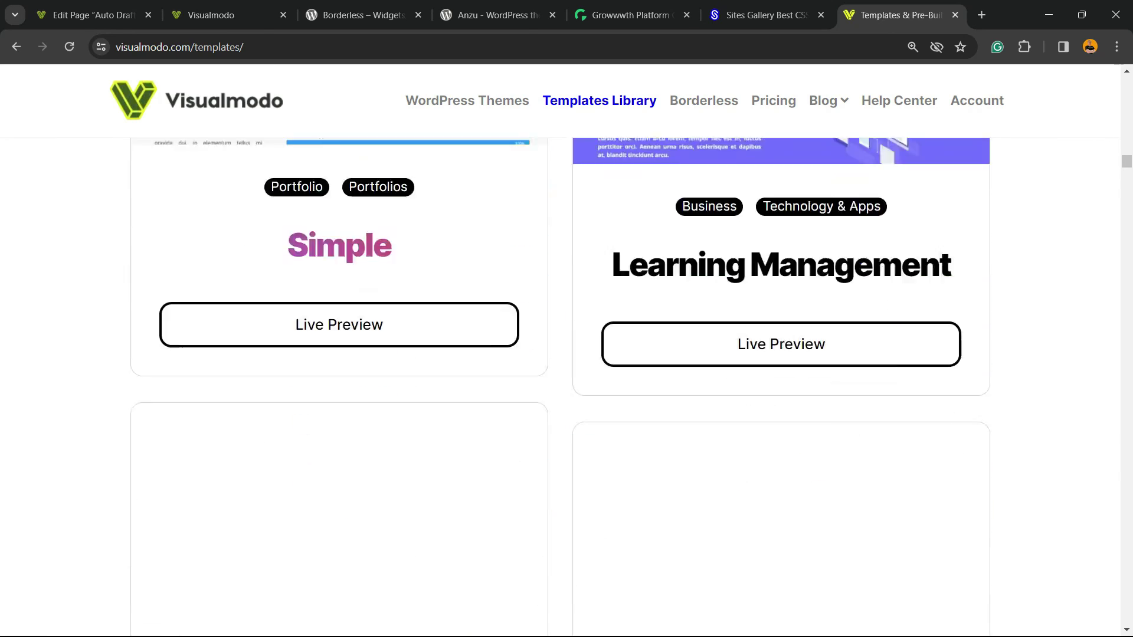
pyautogui.scroll(-4, 560, 354)
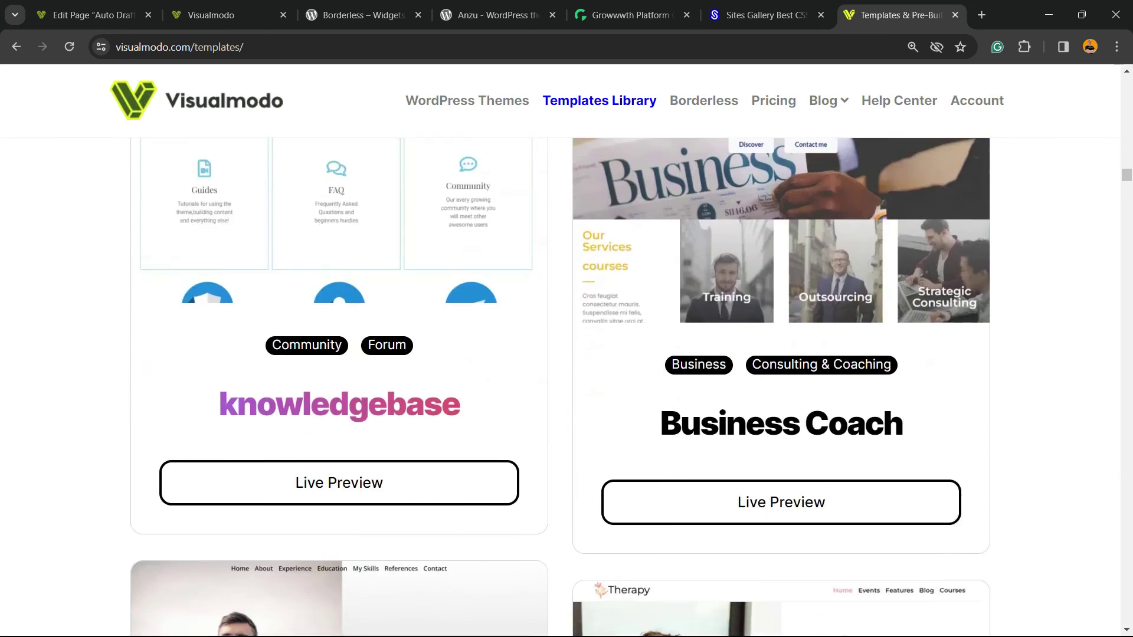